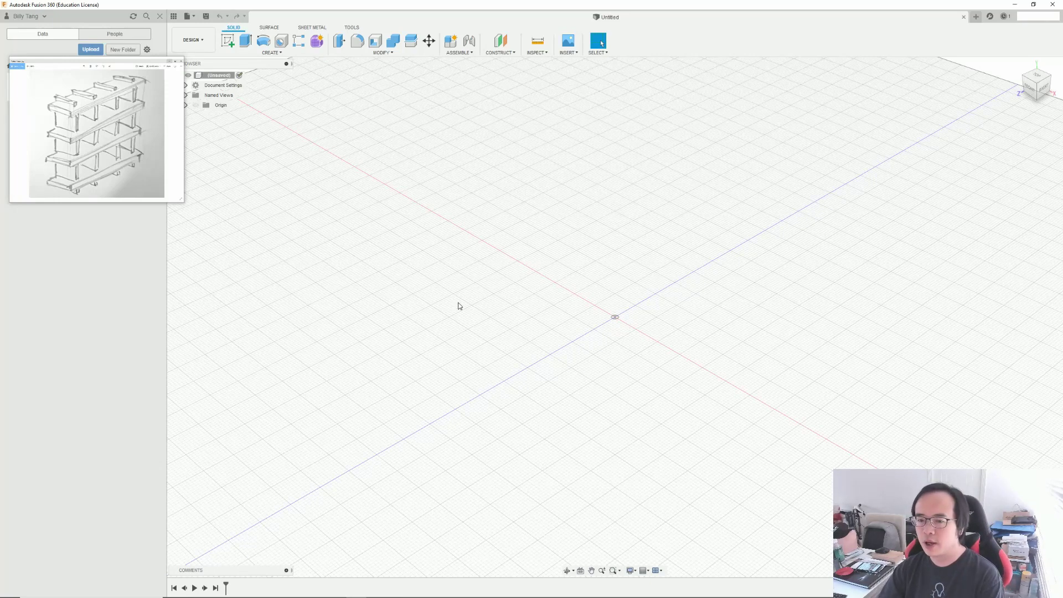
Enlarge the pinned shelf reference picture mid-view, then park it back over the left Data panel
{"action": "left_click_drag", "start_coordinate": [101, 73], "coordinate": [632, 330]}
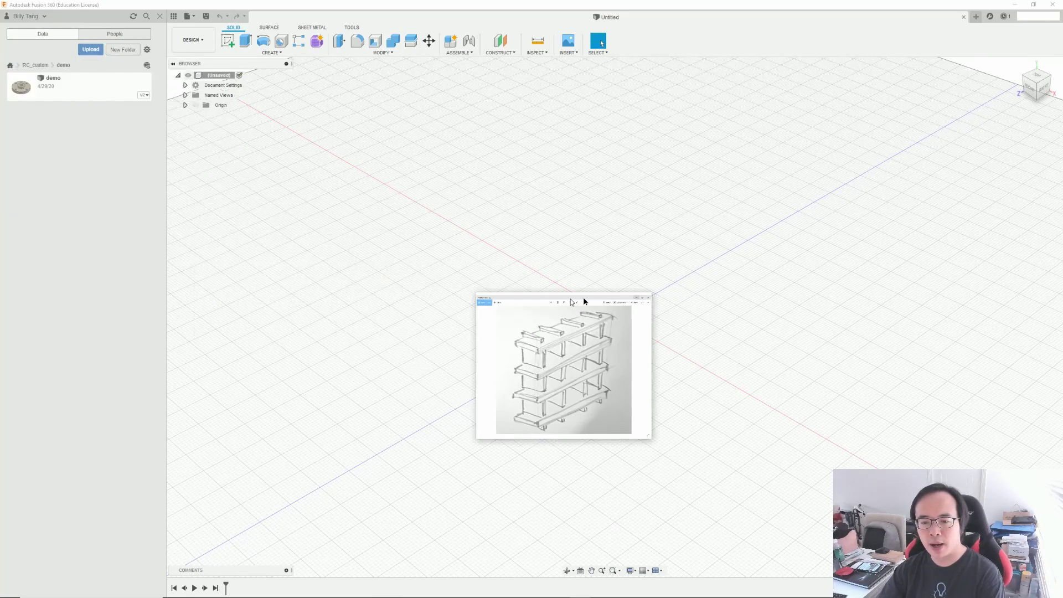
{"action": "scroll", "coordinate": [613, 361], "scroll_direction": "up", "scroll_amount": 2}
{"action": "scroll", "coordinate": [614, 361], "scroll_direction": "up", "scroll_amount": 1}
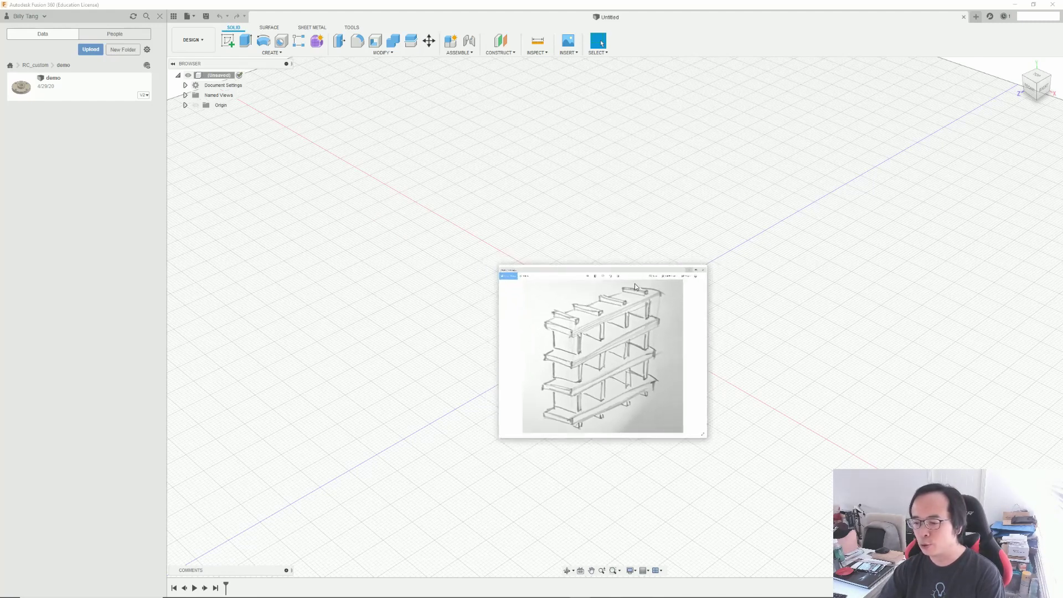
{"action": "mouse_move", "coordinate": [638, 273]}
{"action": "left_mouse_down"}
{"action": "mouse_move", "coordinate": [145, 155]}
{"action": "mouse_move", "coordinate": [119, 142]}
{"action": "mouse_move", "coordinate": [117, 78]}
{"action": "left_mouse_up"}
{"action": "scroll", "coordinate": [143, 208], "scroll_direction": "down", "scroll_amount": 2}
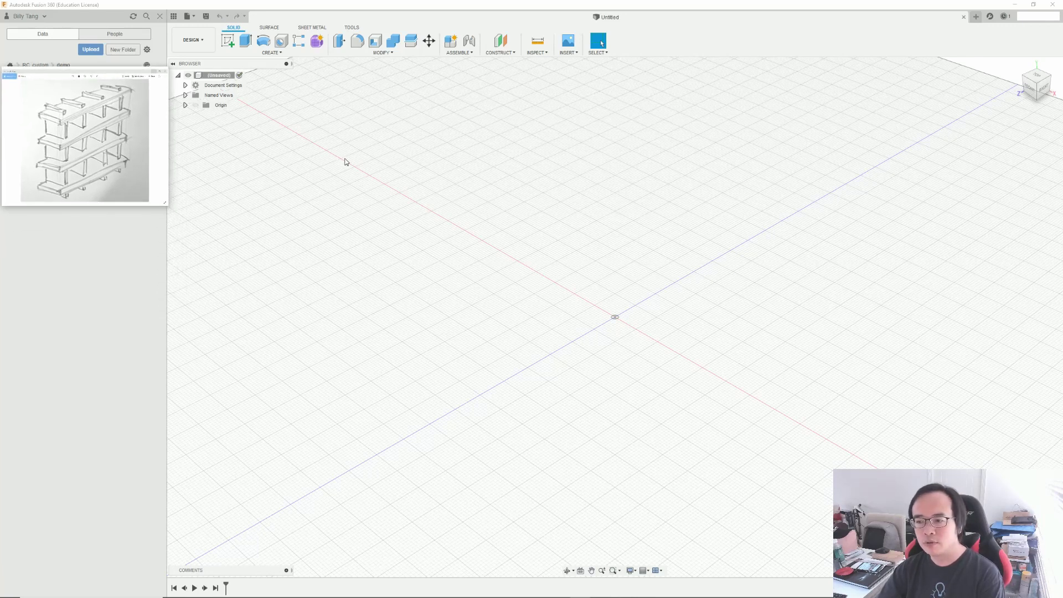
Confirm Document Settings show Units: mm and start a new sketch on the XZ top plane
{"action": "left_click", "coordinate": [185, 85]}
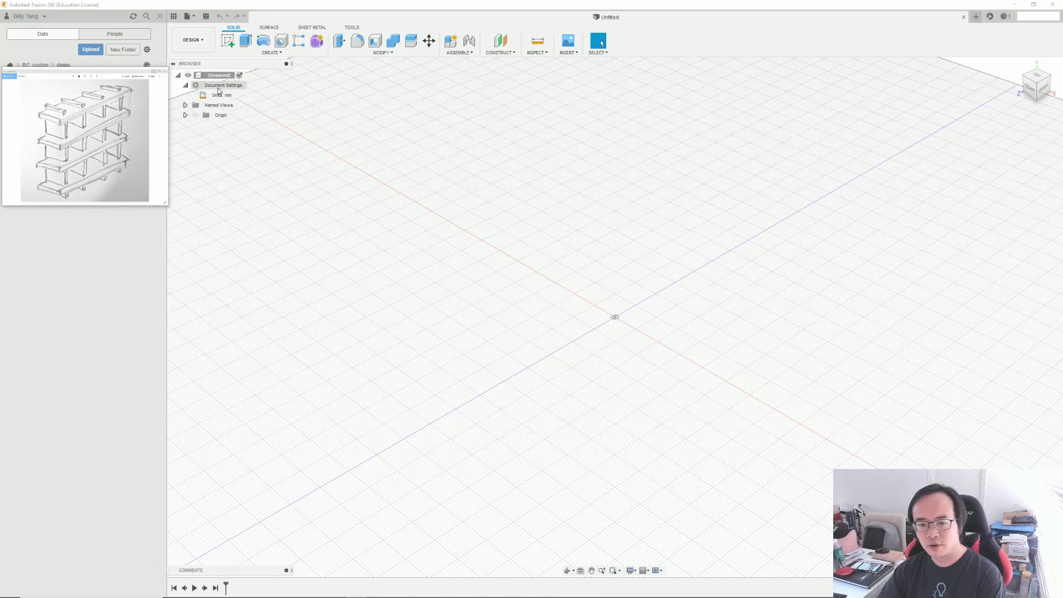
{"action": "left_click", "coordinate": [185, 85]}
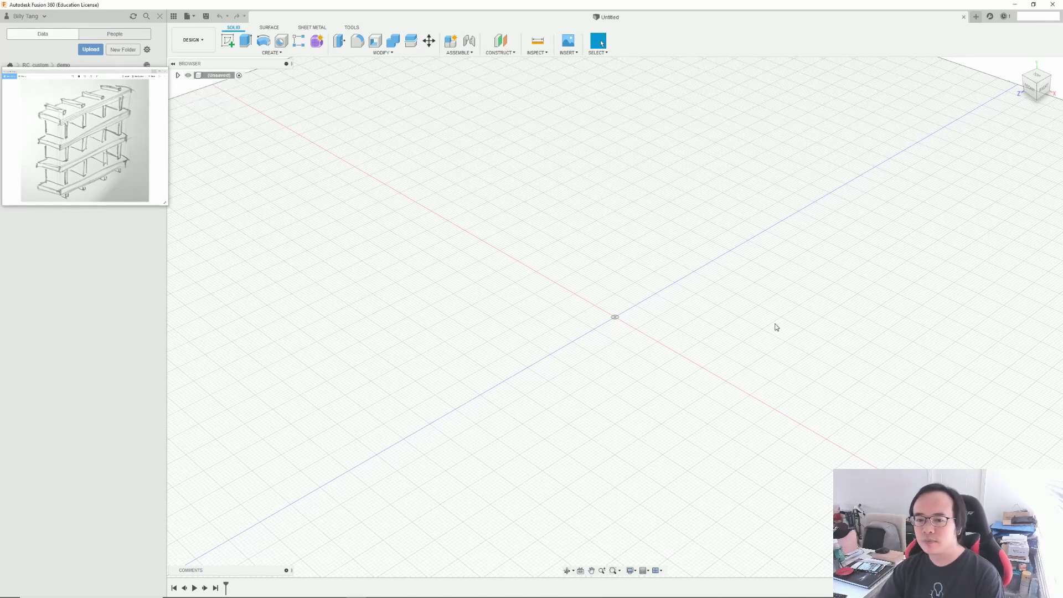
{"action": "left_click", "coordinate": [228, 43]}
{"action": "left_click", "coordinate": [615, 335]}
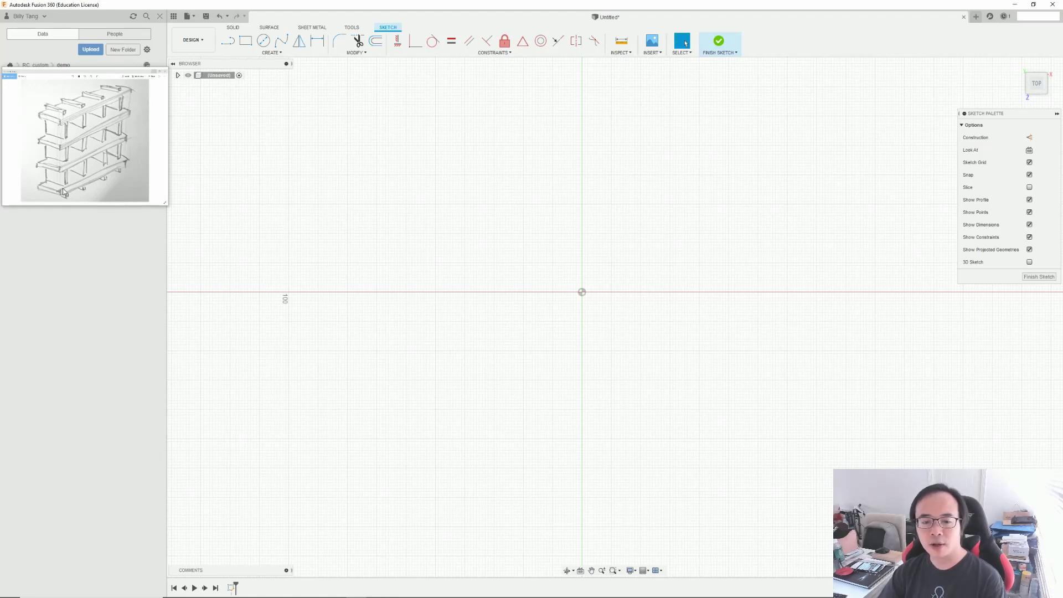
Draw the board outline as a two-point rectangle
{"action": "left_click", "coordinate": [246, 42]}
{"action": "left_click", "coordinate": [430, 247]}
{"action": "left_click", "coordinate": [752, 363]}
{"action": "key", "text": "Escape"}
Dimension the rectangle's top edge to 360 mm and its side edge to 80 mm
{"action": "left_click", "coordinate": [325, 49]}
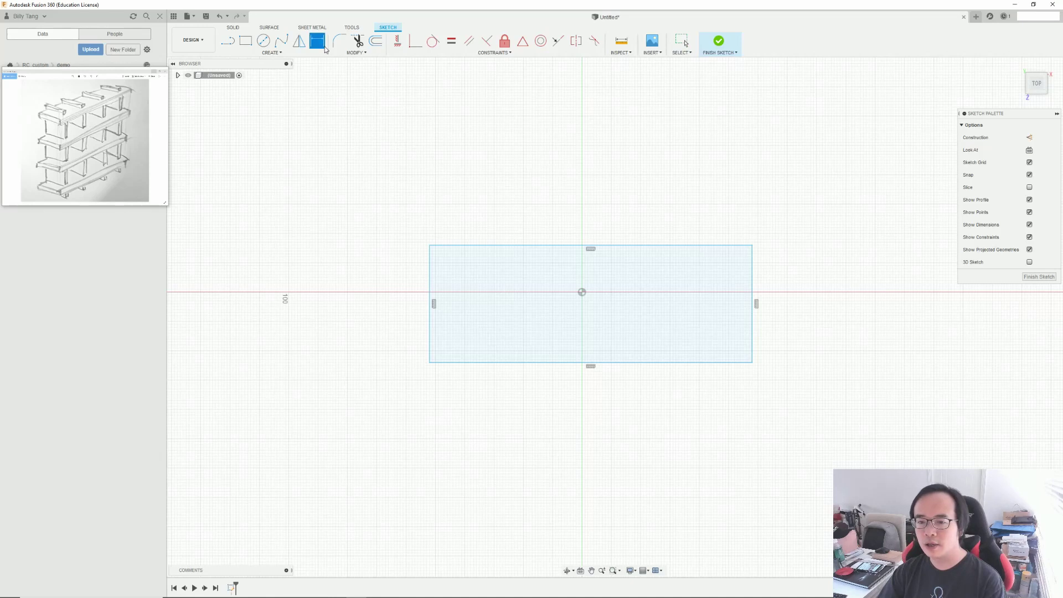
{"action": "left_click", "coordinate": [562, 246]}
{"action": "left_click", "coordinate": [565, 216]}
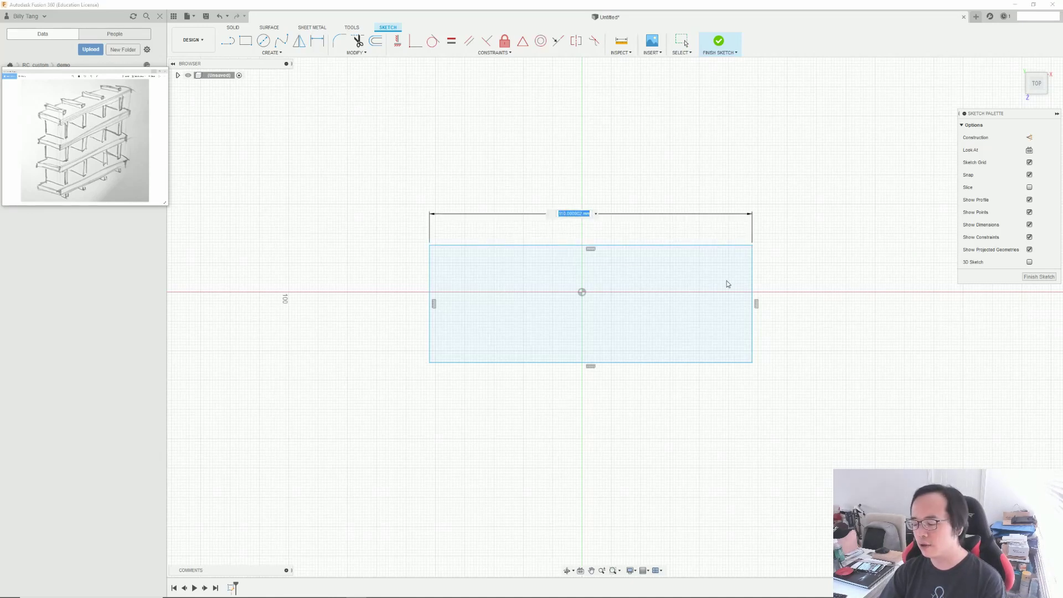
{"action": "type", "text": "360"}
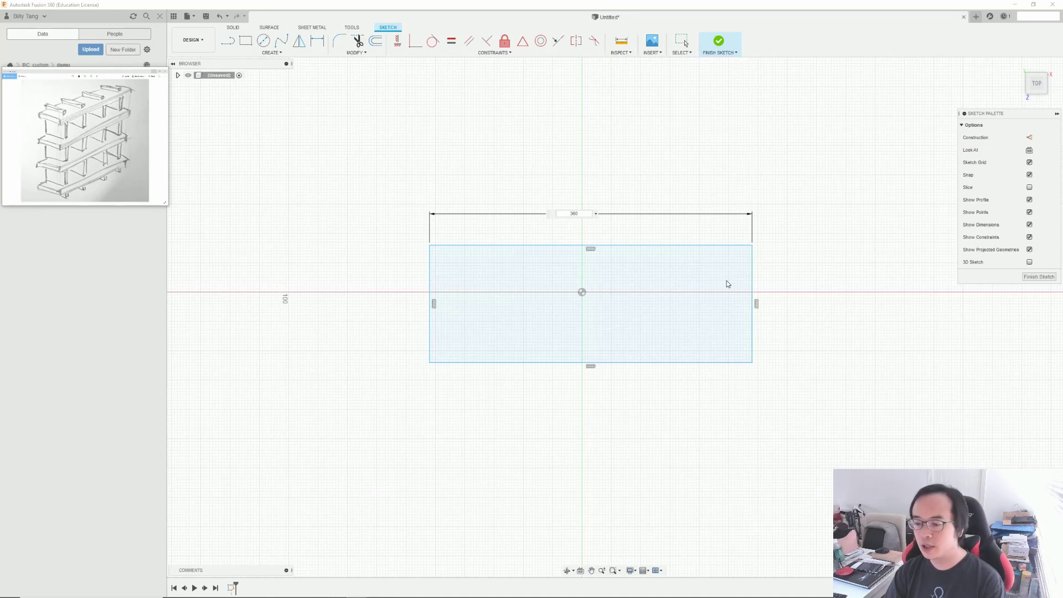
{"action": "key", "text": "Return"}
{"action": "scroll", "coordinate": [674, 289], "scroll_direction": "down", "scroll_amount": 3}
{"action": "left_click", "coordinate": [645, 289]}
{"action": "left_click", "coordinate": [620, 291]}
{"action": "type", "text": "80"}
{"action": "key", "text": "Return"}
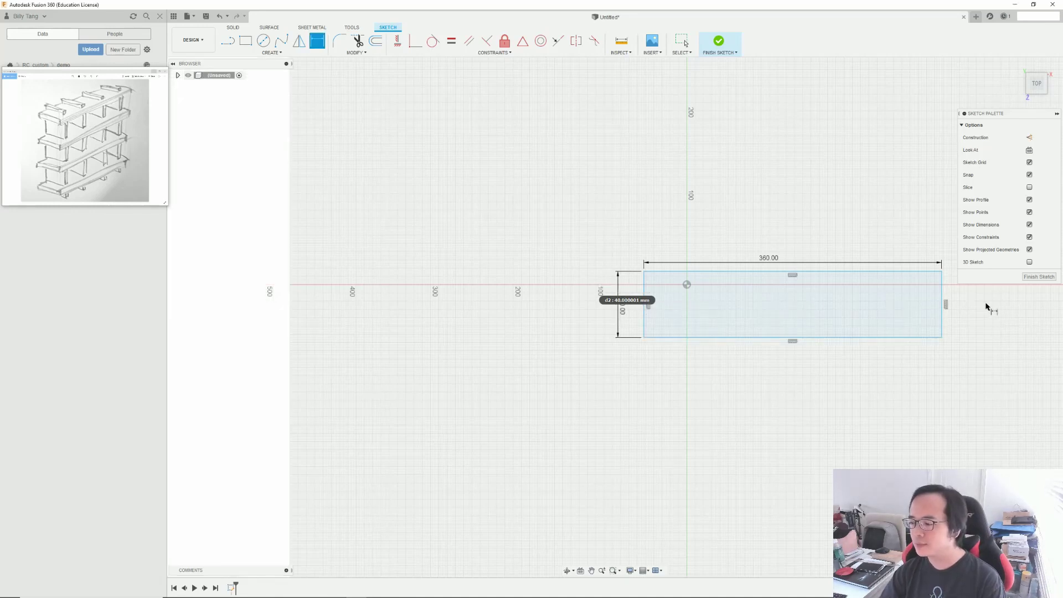
Recentre the board in the view, ready to draw more rectangles
{"action": "mouse_move", "coordinate": [773, 267]}
{"action": "middle_mouse_down"}
{"action": "mouse_move", "coordinate": [749, 254]}
{"action": "mouse_move", "coordinate": [559, 273]}
{"action": "middle_mouse_up"}
{"action": "scroll", "coordinate": [604, 254], "scroll_direction": "down", "scroll_amount": 2}
{"action": "scroll", "coordinate": [603, 253], "scroll_direction": "up", "scroll_amount": 5}
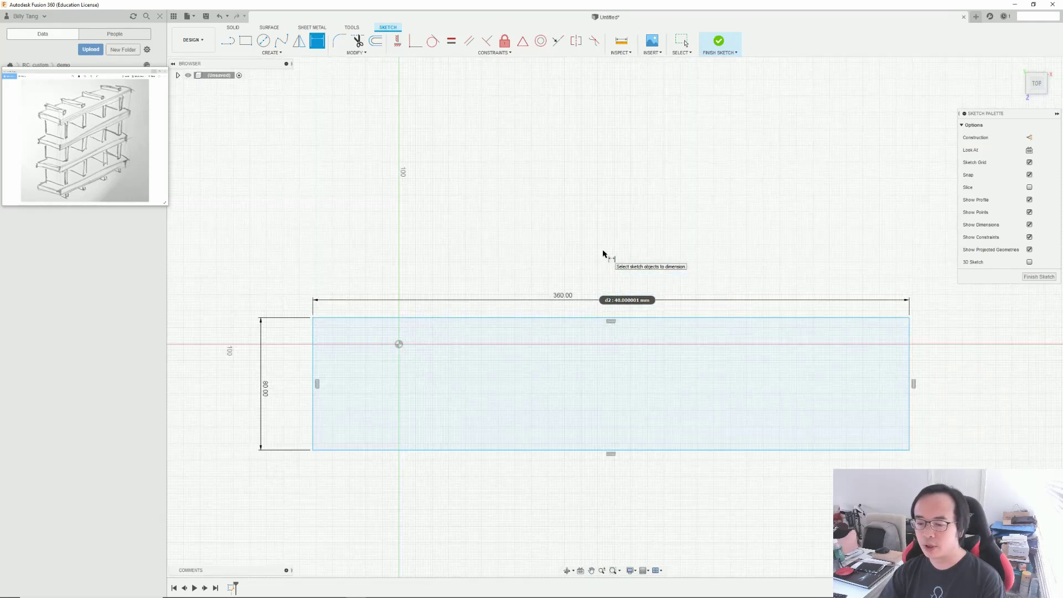
{"action": "left_click", "coordinate": [250, 42]}
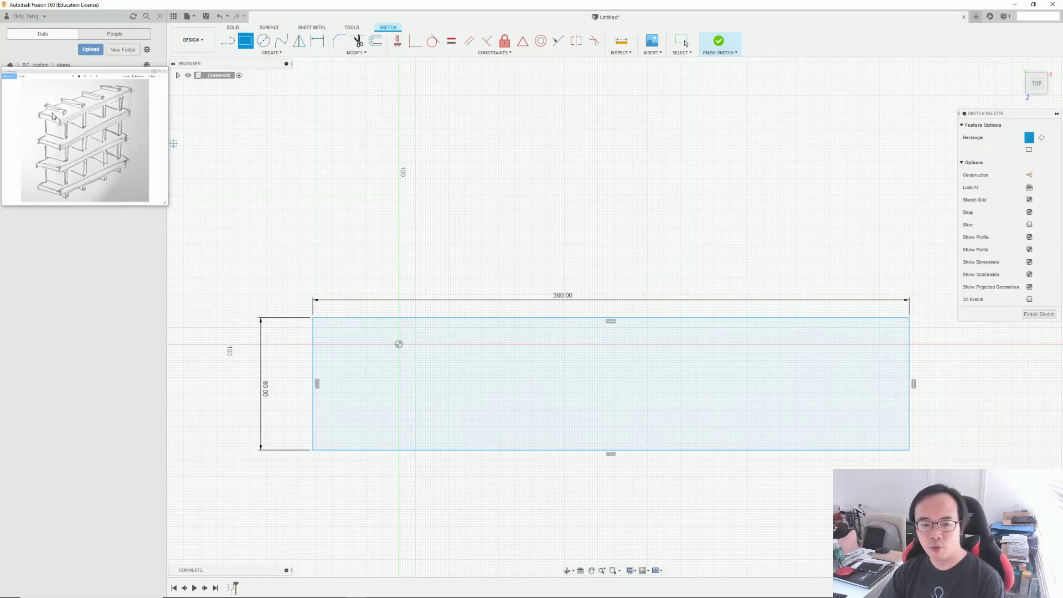
Draw four narrow notch rectangles running down from the board's top edge
{"action": "left_click", "coordinate": [378, 318]}
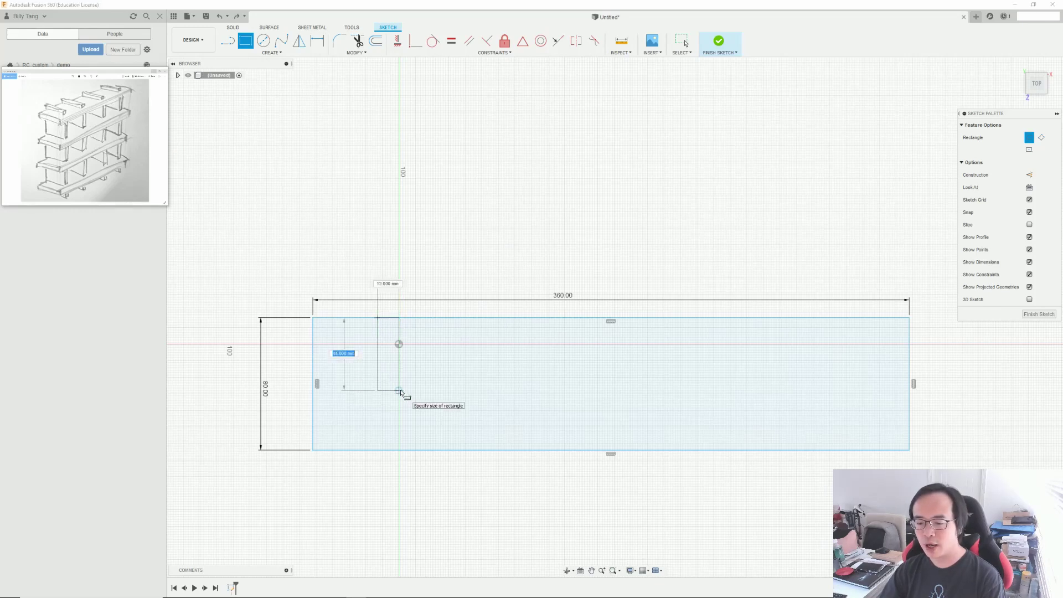
{"action": "left_click", "coordinate": [403, 392]}
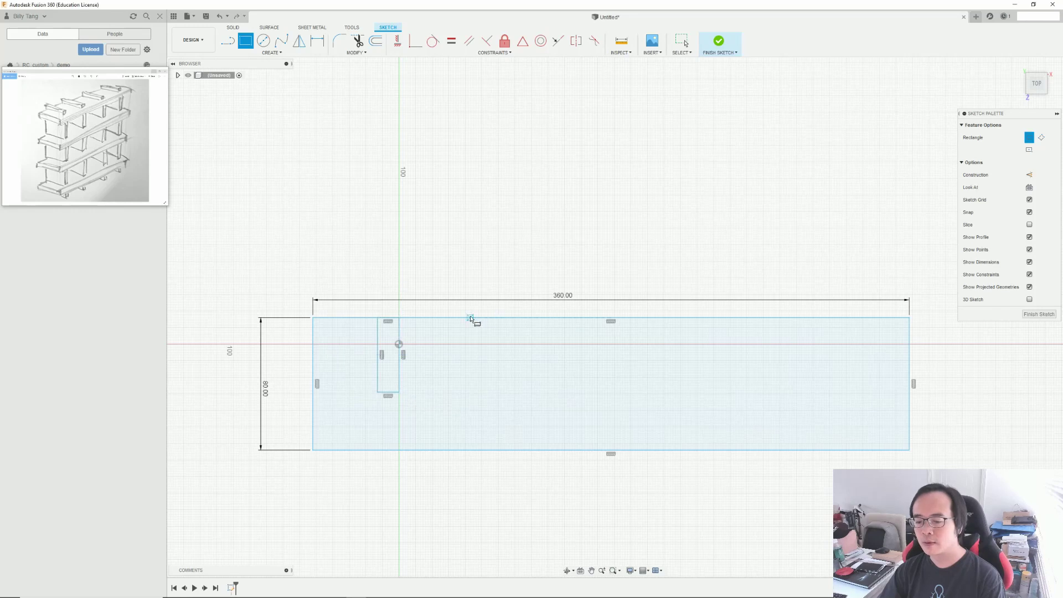
{"action": "left_click", "coordinate": [478, 318]}
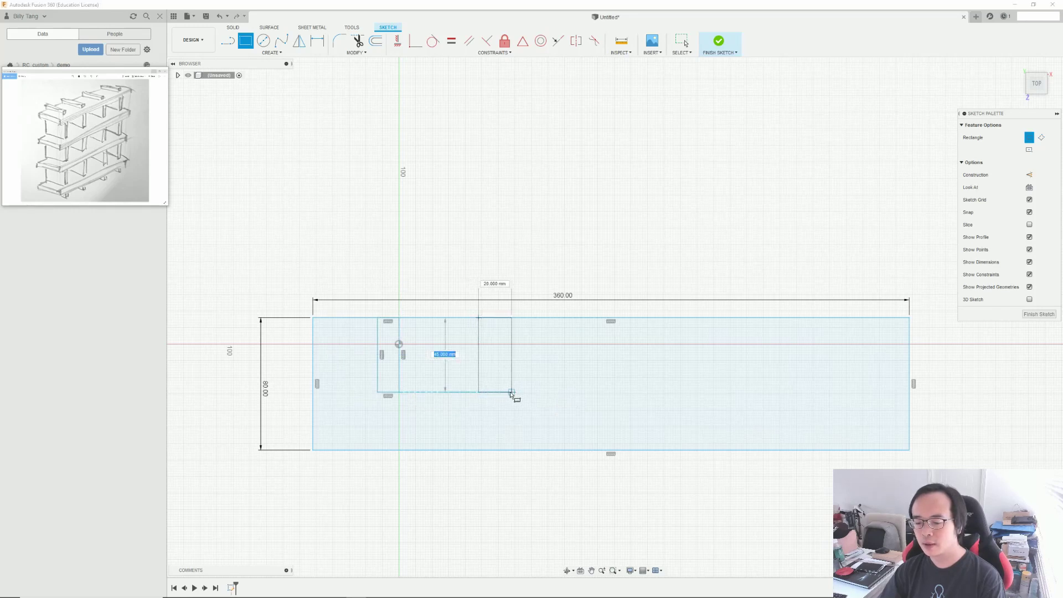
{"action": "left_click", "coordinate": [503, 392]}
{"action": "left_click", "coordinate": [641, 318]}
{"action": "left_click", "coordinate": [664, 392]}
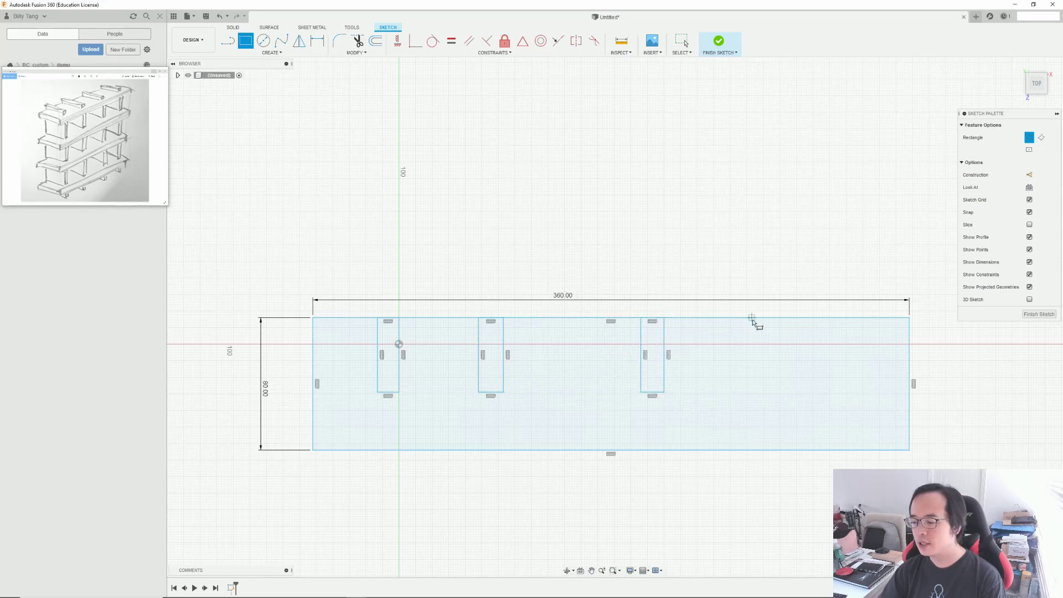
{"action": "left_click", "coordinate": [768, 318]}
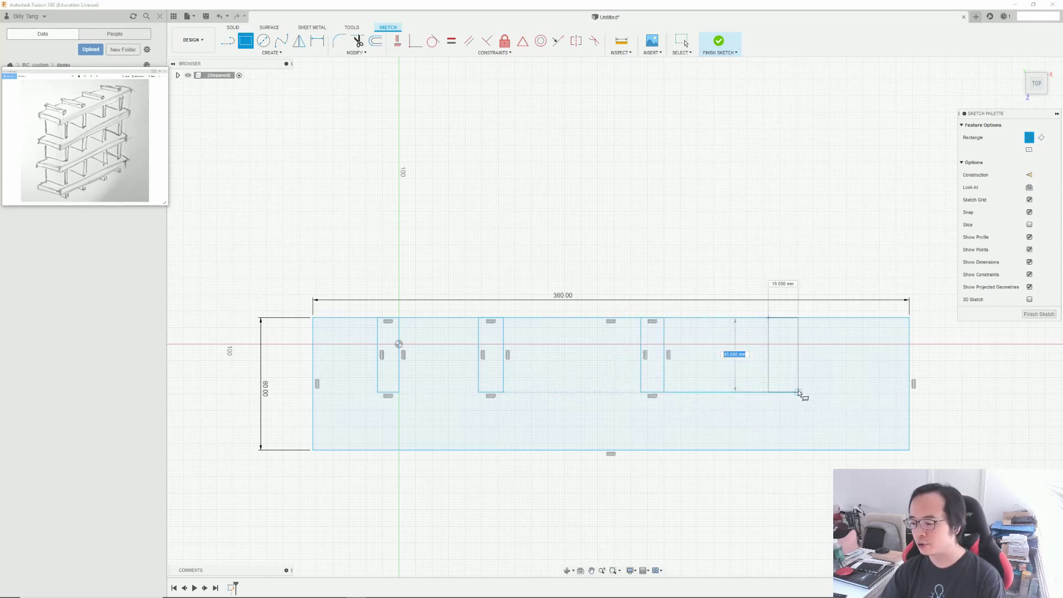
{"action": "left_click", "coordinate": [795, 392]}
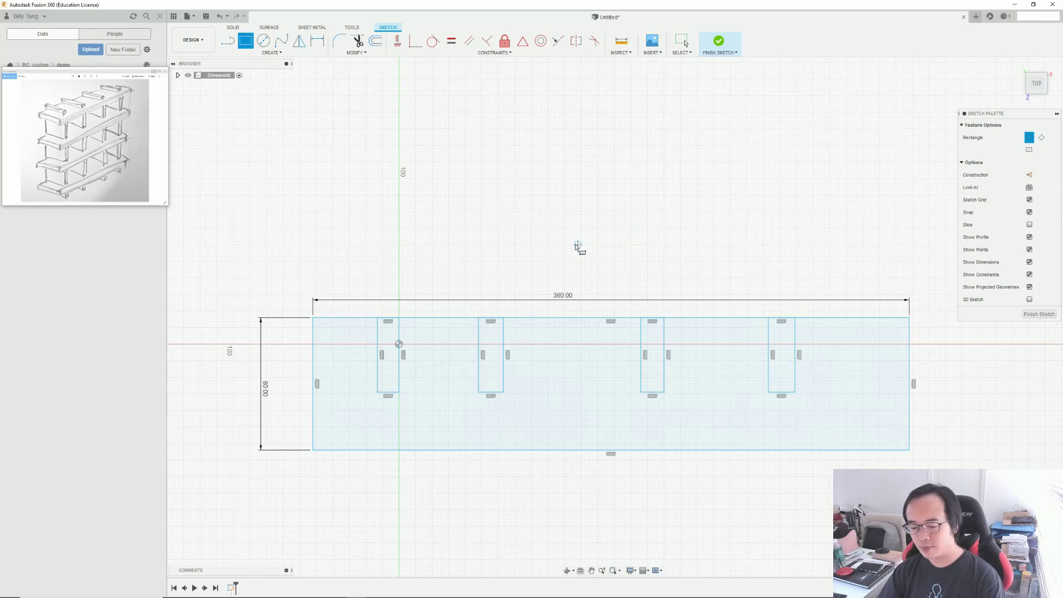
Trim away the top-edge segments above each of the four slots
{"action": "left_click", "coordinate": [355, 52]}
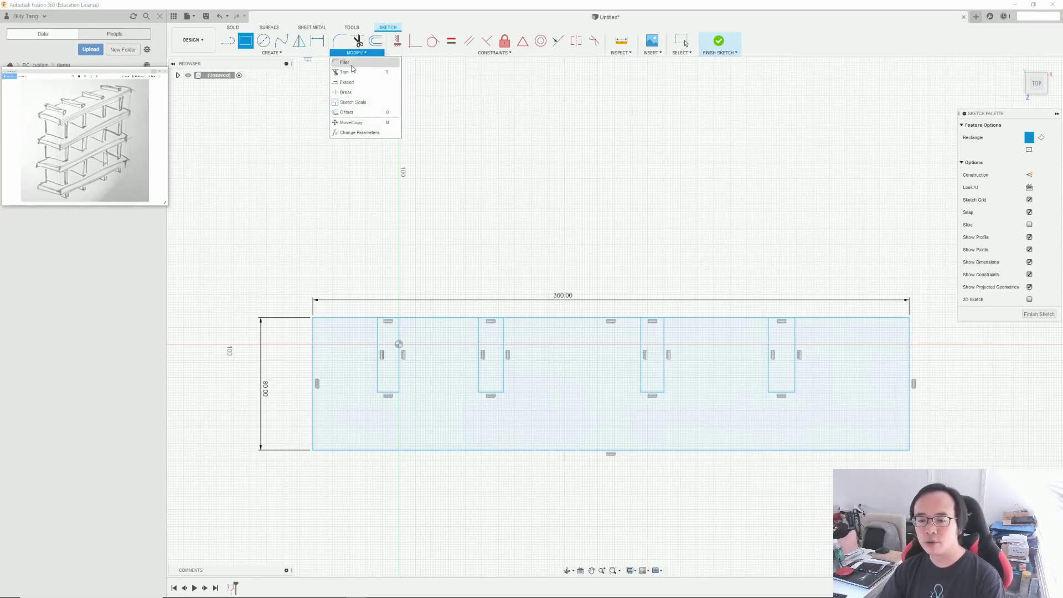
{"action": "left_click", "coordinate": [352, 75]}
{"action": "left_click", "coordinate": [387, 318]}
{"action": "left_click", "coordinate": [491, 318]}
{"action": "left_click", "coordinate": [652, 318]}
{"action": "left_click", "coordinate": [784, 319]}
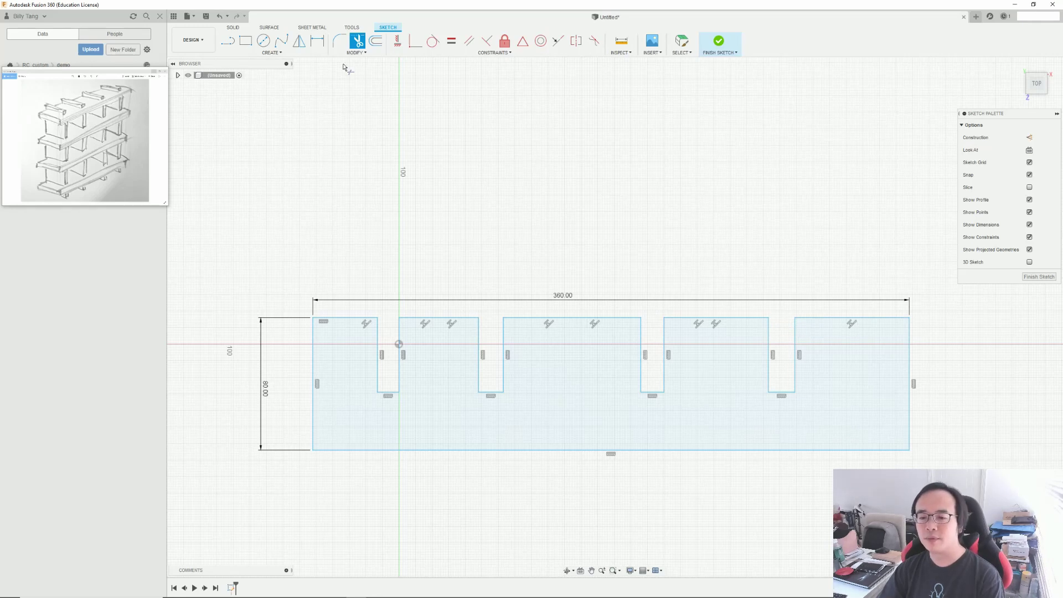
Start a width dimension on the first tab's top edge
{"action": "left_click", "coordinate": [317, 40]}
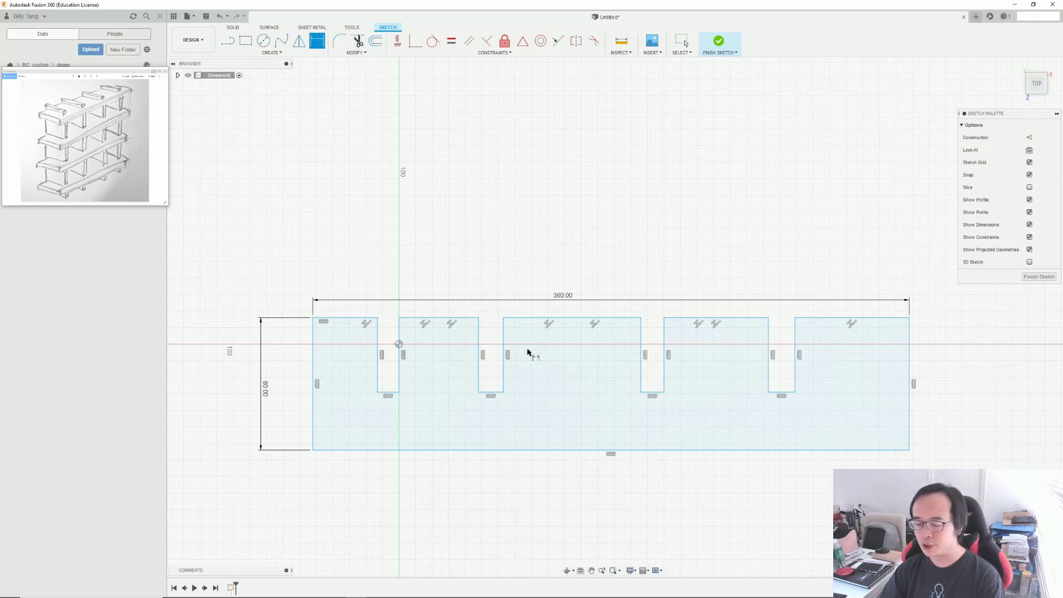
{"action": "left_click", "coordinate": [350, 319]}
{"action": "left_click", "coordinate": [346, 281]}
{"action": "type", "text": "20"}
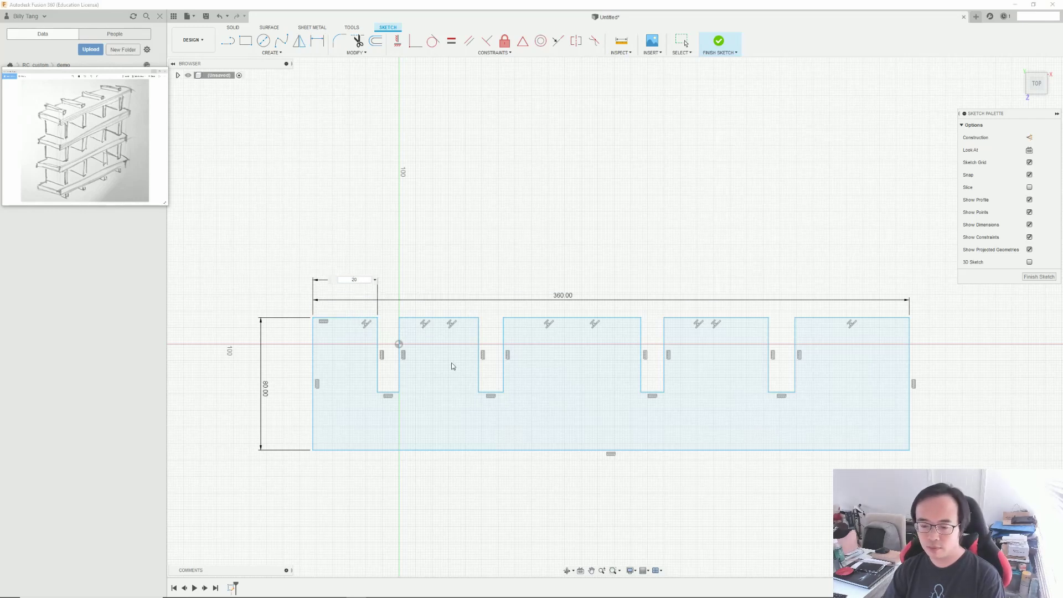
Set the first tab to 20 mm, first notch to 15 mm, and next tab to 80 mm
{"action": "key", "text": "Return"}
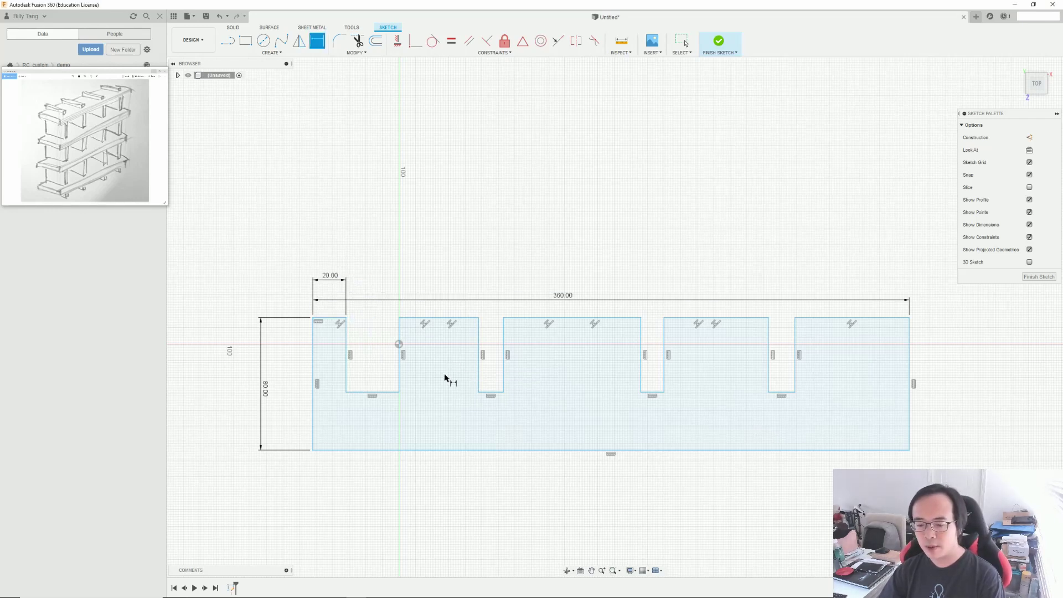
{"action": "left_click", "coordinate": [373, 393]}
{"action": "left_click", "coordinate": [365, 284]}
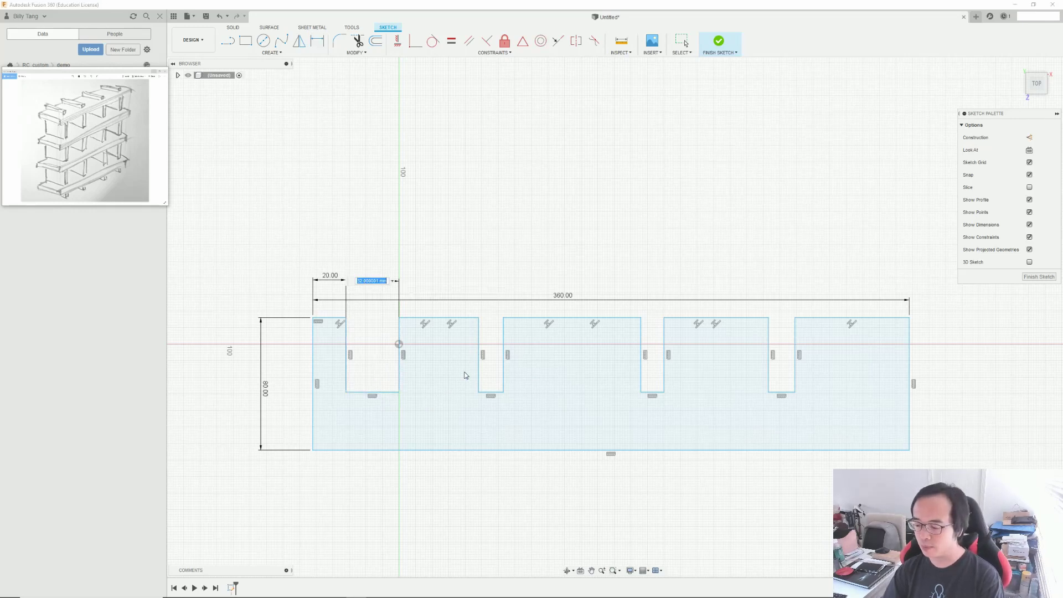
{"action": "type", "text": "15"}
{"action": "key", "text": "Return"}
{"action": "left_click", "coordinate": [443, 317]}
{"action": "left_click", "coordinate": [448, 280]}
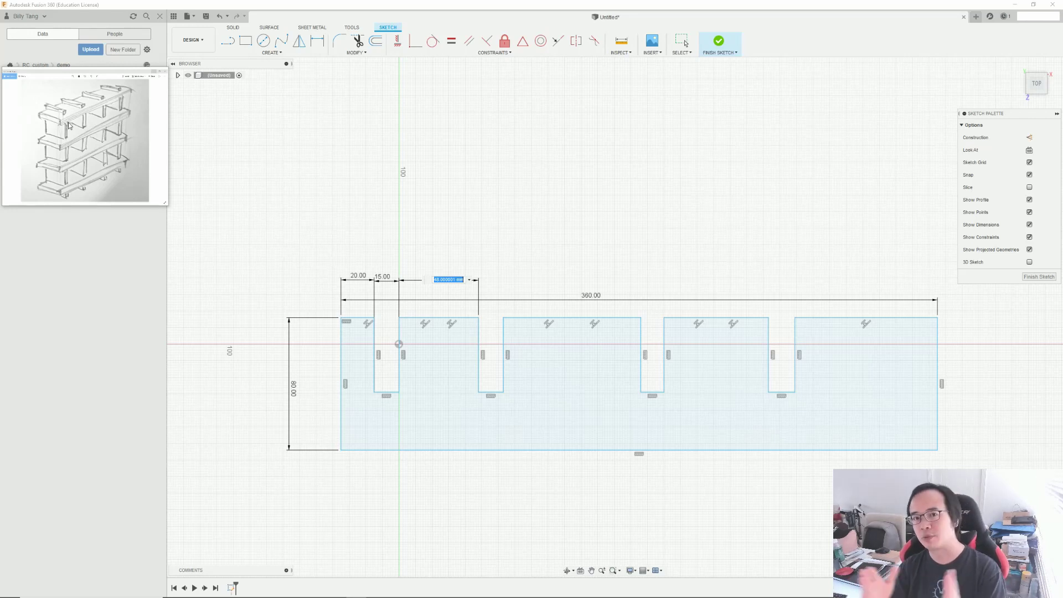
{"action": "type", "text": "80"}
{"action": "key", "text": "Return"}
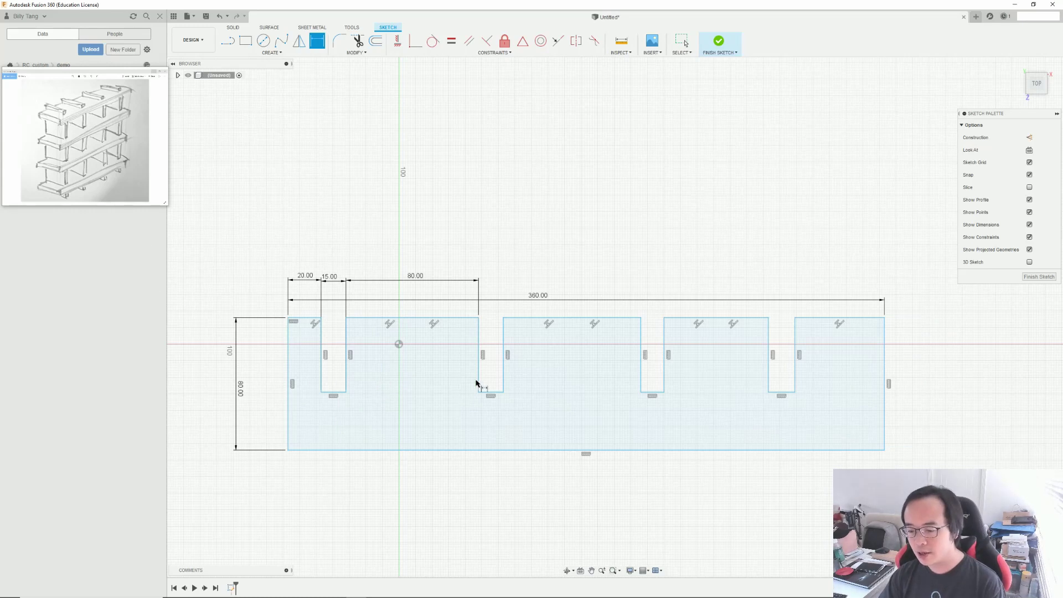
Link the second notch width to the first, try 20 mm, then undo back to 15
{"action": "left_click", "coordinate": [487, 393]}
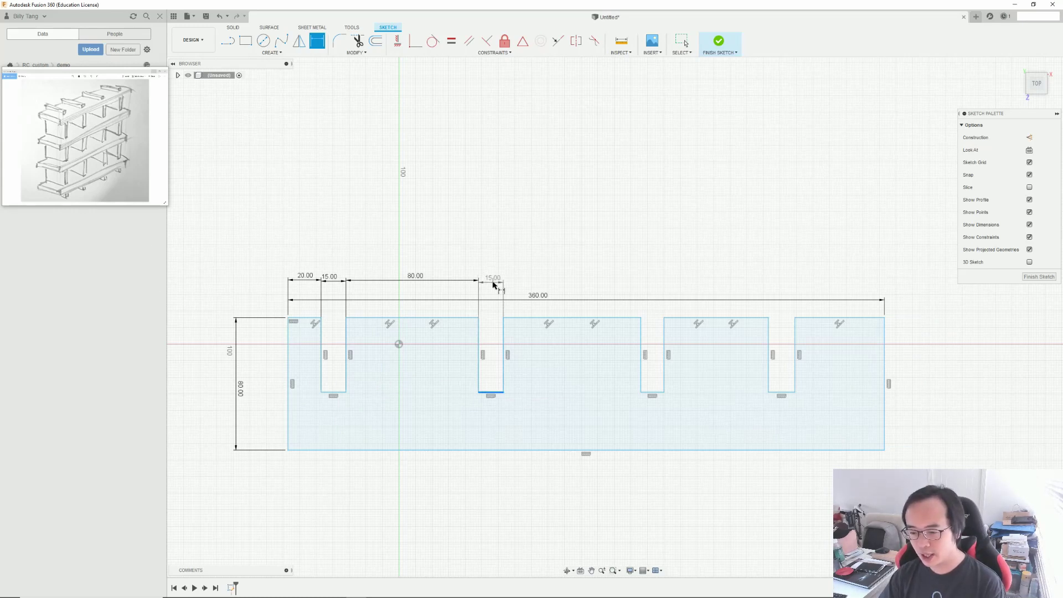
{"action": "left_click", "coordinate": [493, 281]}
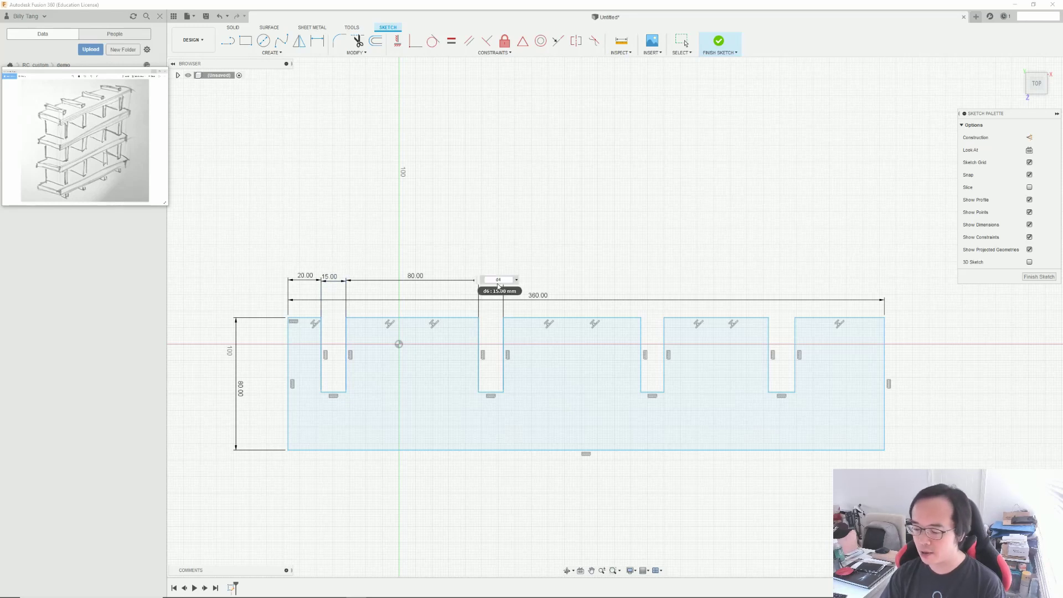
{"action": "key", "text": "Return"}
{"action": "double_click", "coordinate": [333, 279]}
{"action": "type", "text": "20"}
{"action": "key", "text": "Return"}
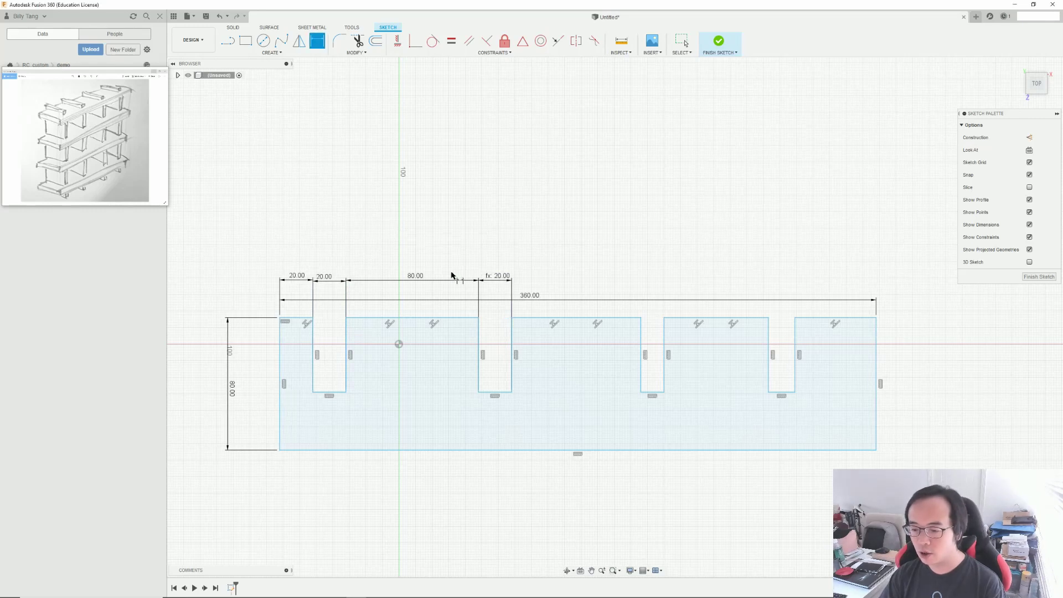
{"action": "key", "text": "Escape"}
{"action": "key", "text": "ctrl+z"}
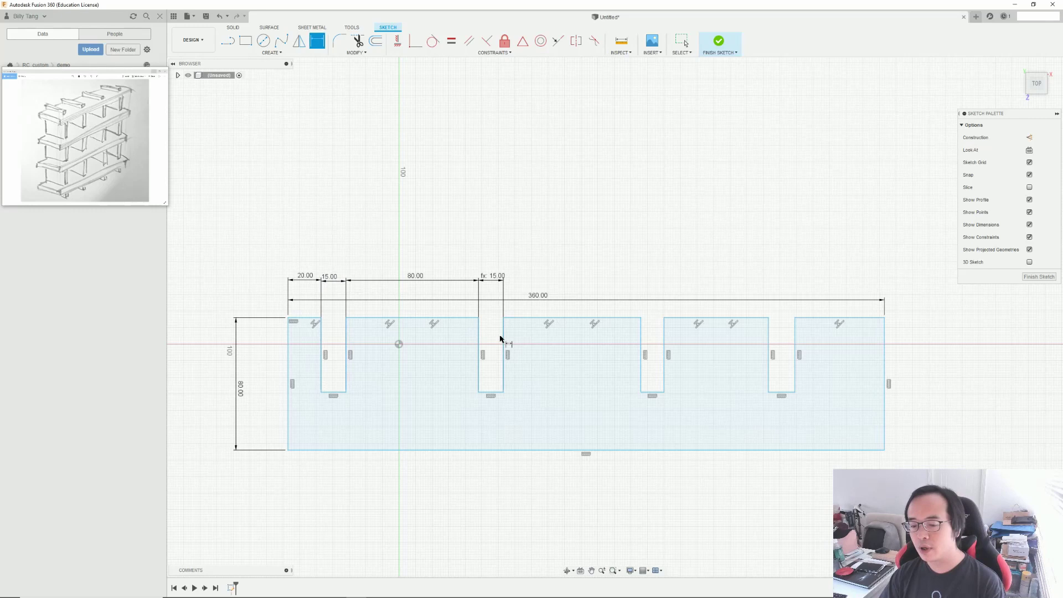
{"action": "key", "text": "Escape"}
Link the gap between slots two and three to 80.00 and the third slot width to 15.00
{"action": "left_click", "coordinate": [653, 393]}
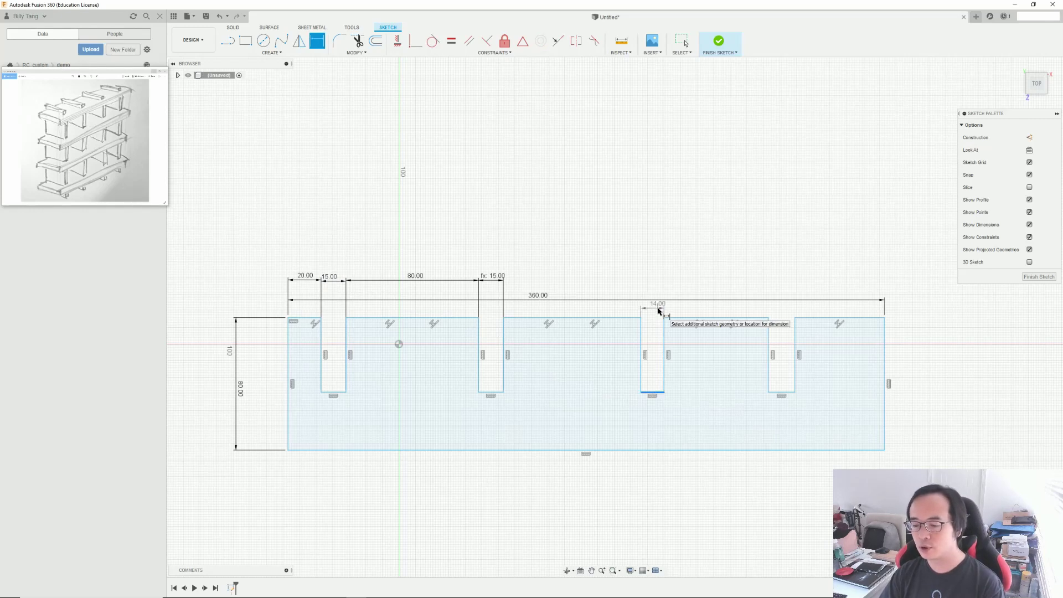
{"action": "left_click", "coordinate": [322, 46]}
{"action": "left_click", "coordinate": [323, 46]}
{"action": "left_click", "coordinate": [574, 317]}
{"action": "left_click", "coordinate": [575, 280]}
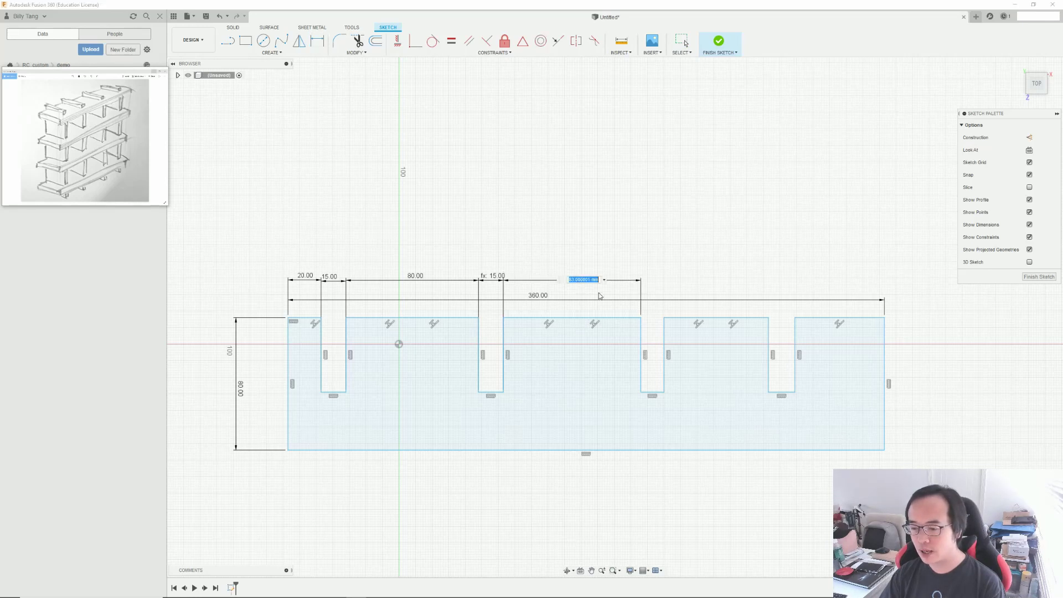
{"action": "left_click", "coordinate": [418, 279]}
{"action": "key", "text": "Return"}
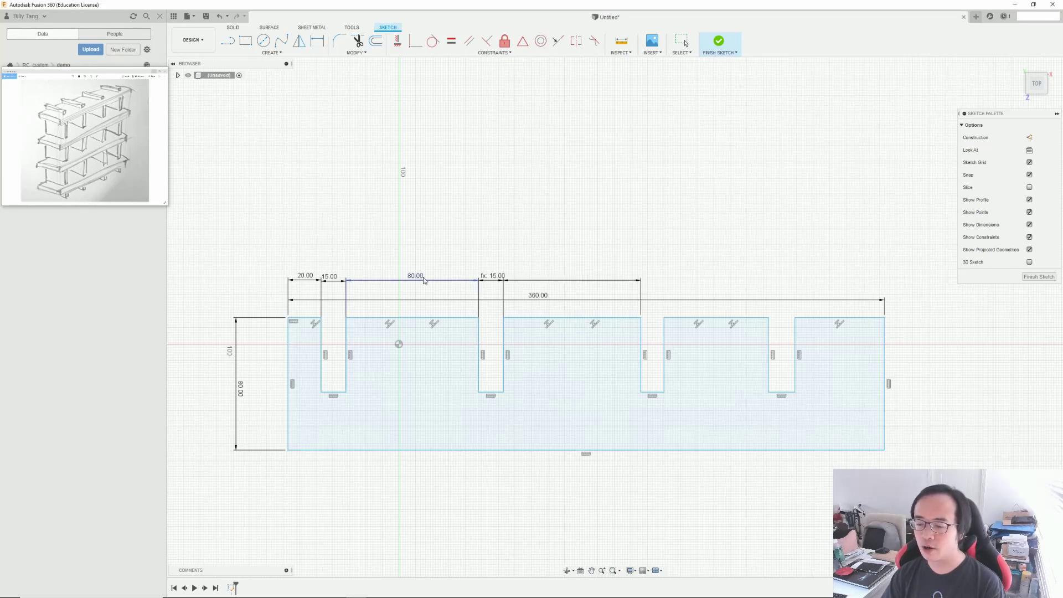
{"action": "left_click", "coordinate": [656, 393]}
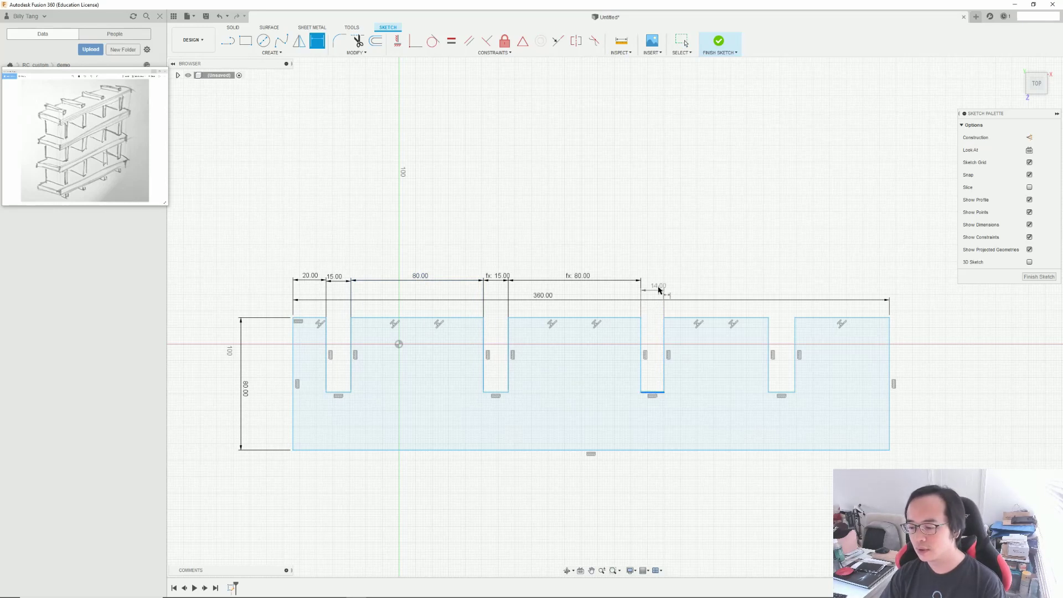
{"action": "left_click", "coordinate": [657, 279]}
{"action": "left_click", "coordinate": [337, 276]}
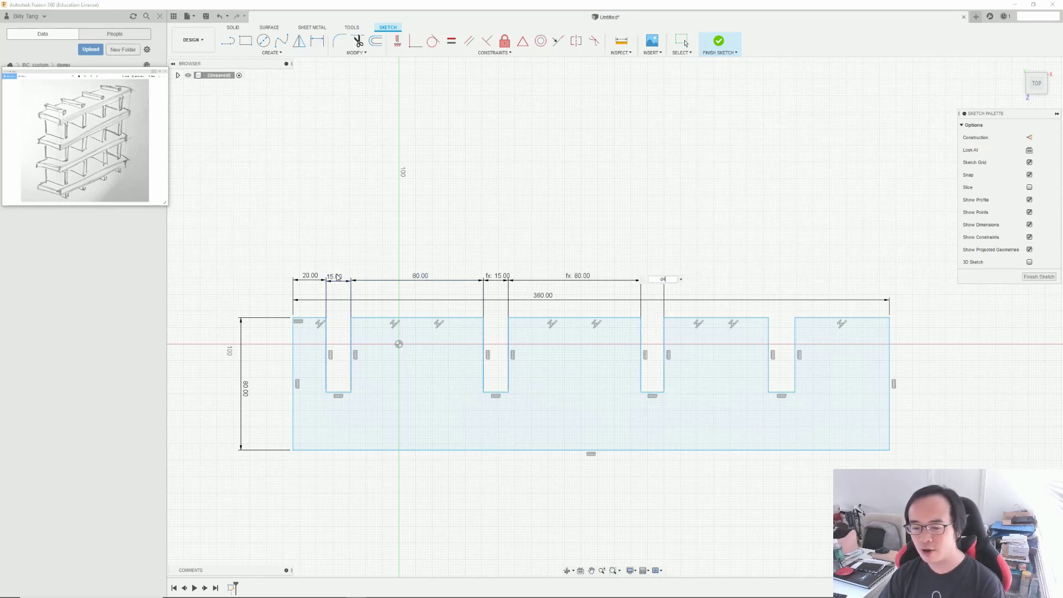
{"action": "key", "text": "Return"}
Link the gap before slot four to 80.00 and the fourth slot width to 15.00
{"action": "left_click", "coordinate": [720, 321]}
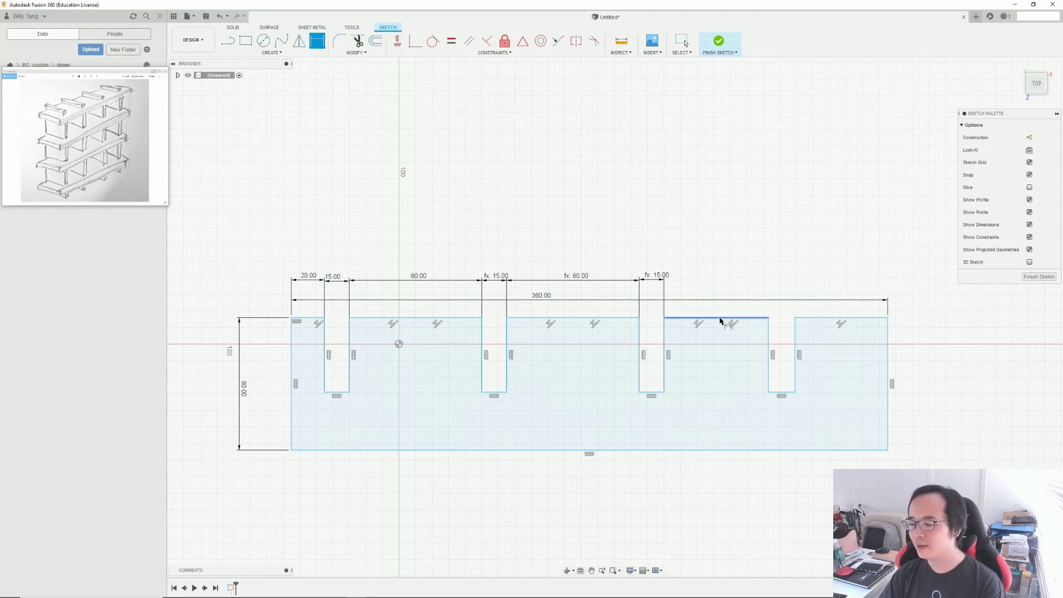
{"action": "left_click", "coordinate": [709, 277]}
{"action": "left_click", "coordinate": [422, 278]}
{"action": "key", "text": "Return"}
{"action": "left_click", "coordinate": [781, 393]}
{"action": "left_click", "coordinate": [792, 280]}
{"action": "key", "text": "Return"}
{"action": "left_click", "coordinate": [831, 318]}
{"action": "key", "text": "Escape"}
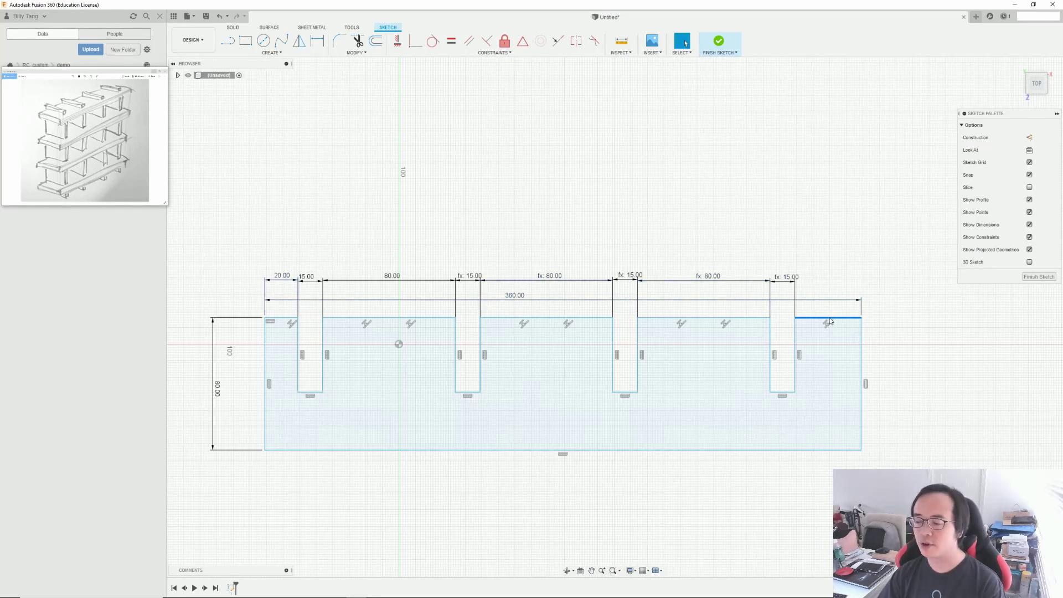
Replace the 360 overall dimension with a 20 mm right-end margin and measure the base edge
{"action": "left_click", "coordinate": [515, 299]}
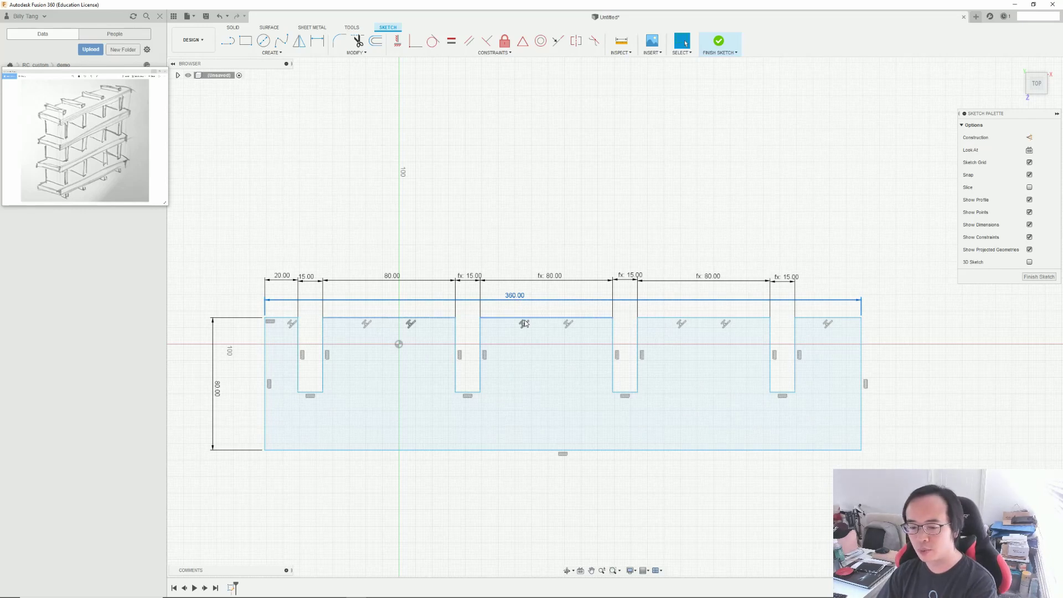
{"action": "key", "text": "Delete"}
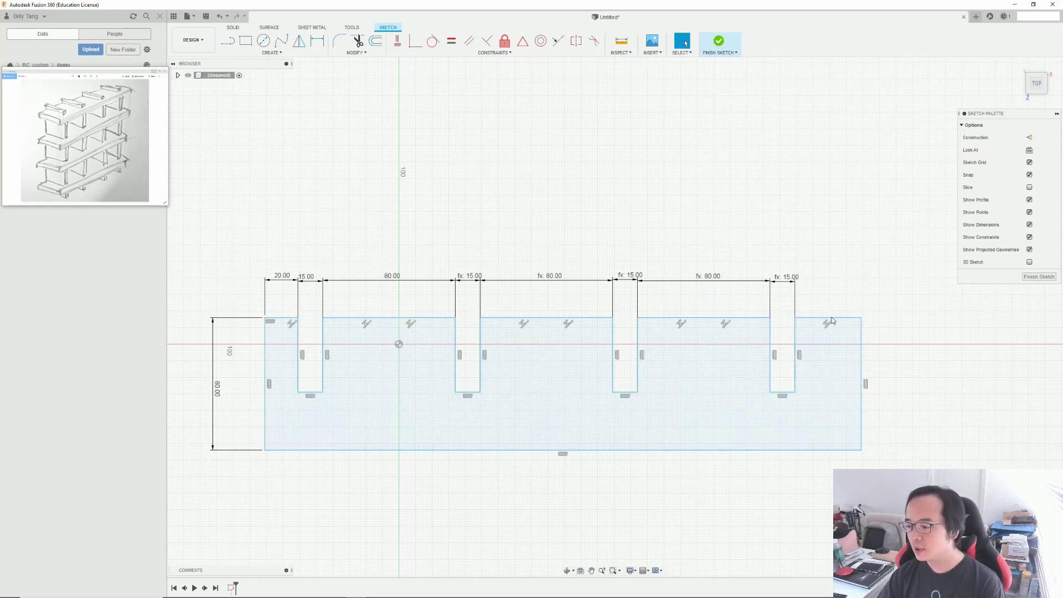
{"action": "key", "text": "d"}
{"action": "left_click", "coordinate": [836, 323]}
{"action": "left_click", "coordinate": [835, 280]}
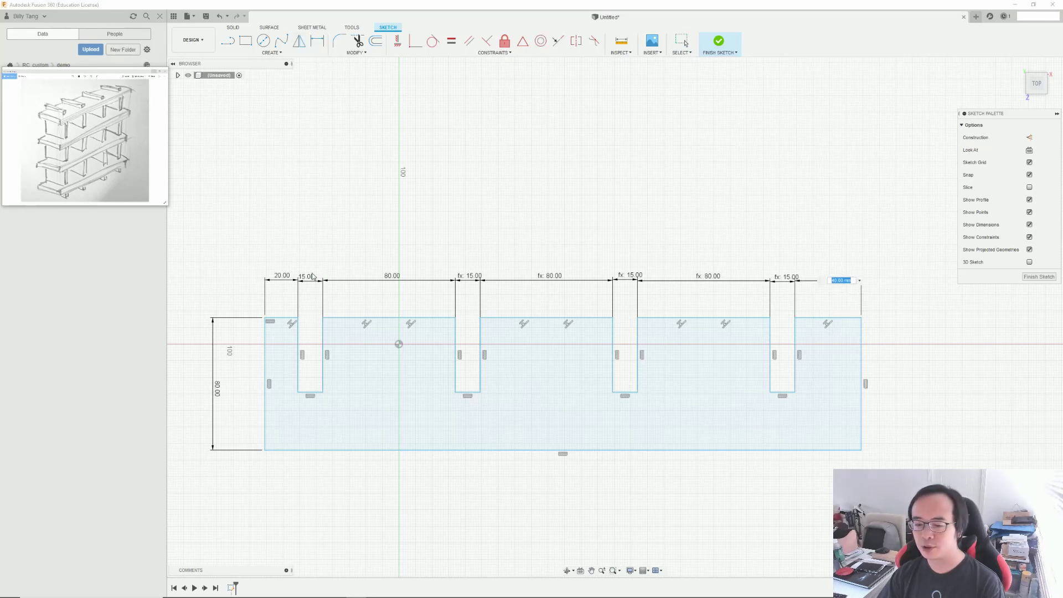
{"action": "key", "text": "Return"}
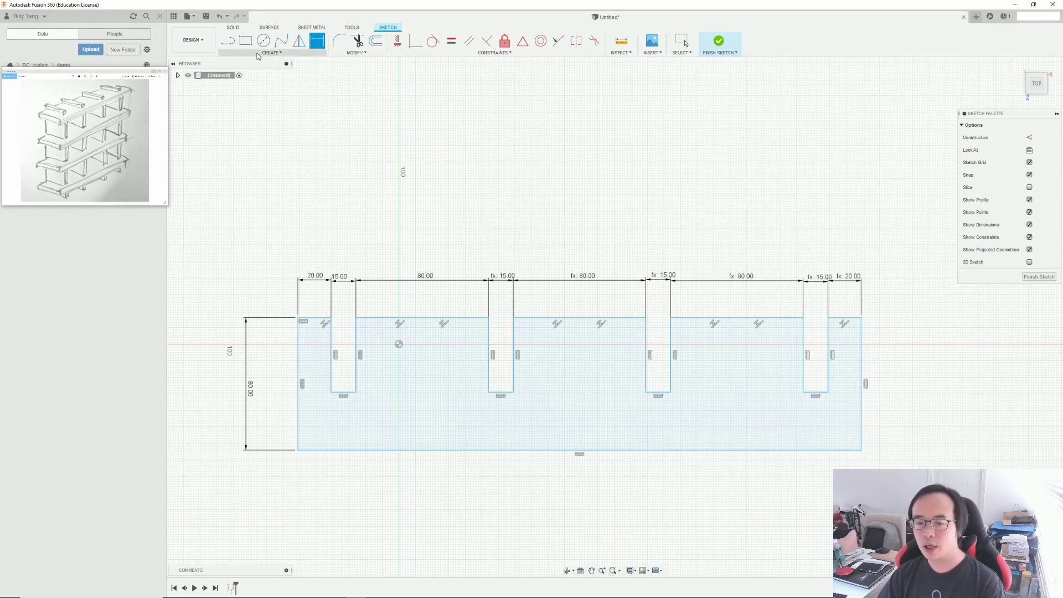
{"action": "key", "text": "i"}
{"action": "left_click", "coordinate": [630, 451]}
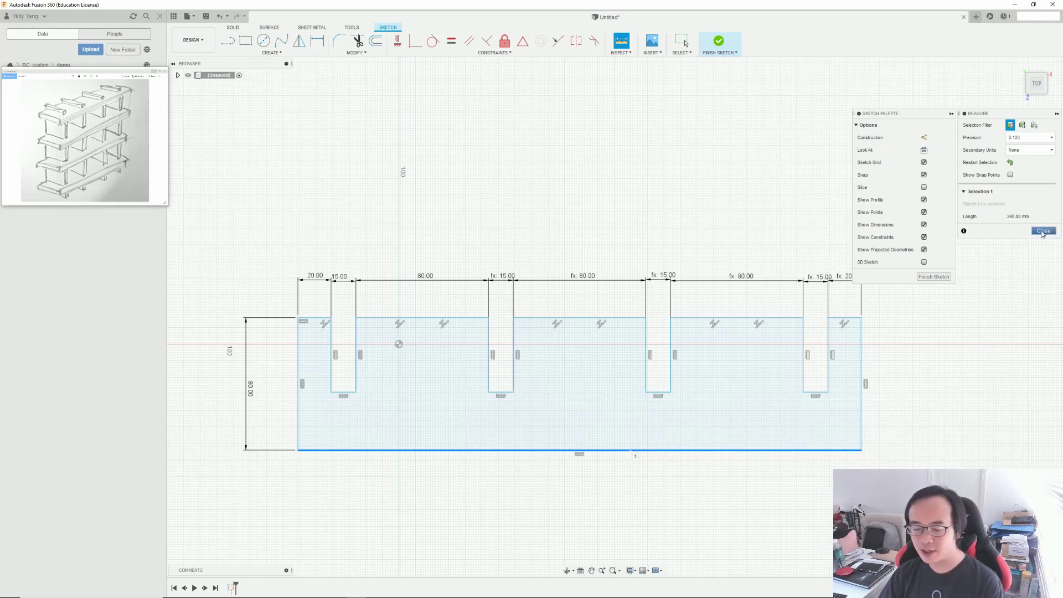
Close Measure, tie the slot depth to the 35.00 dimension, and finish the sketch
{"action": "left_click", "coordinate": [1042, 231]}
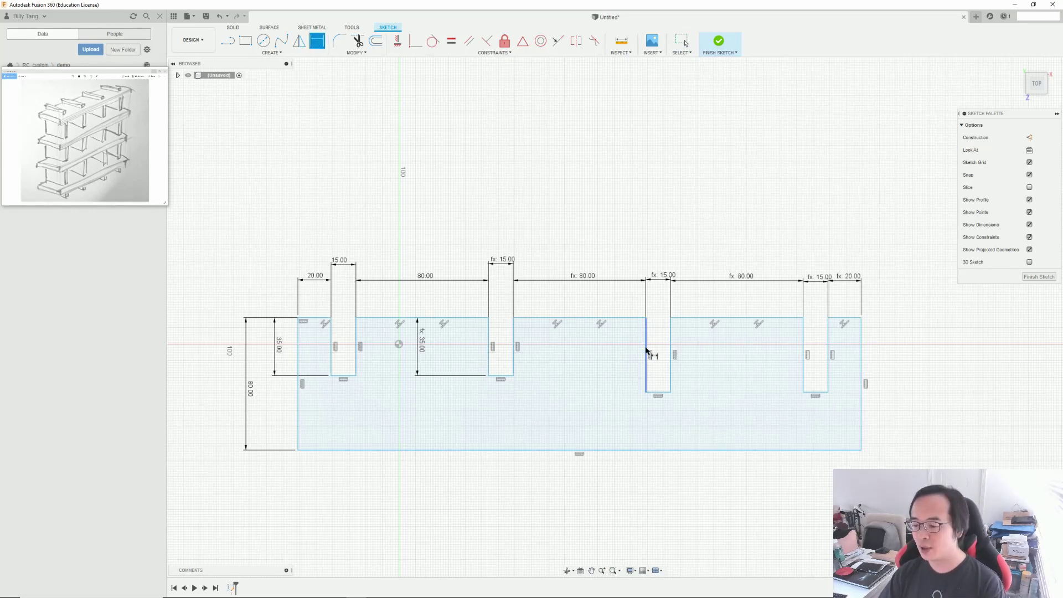
{"action": "left_click", "coordinate": [646, 350]}
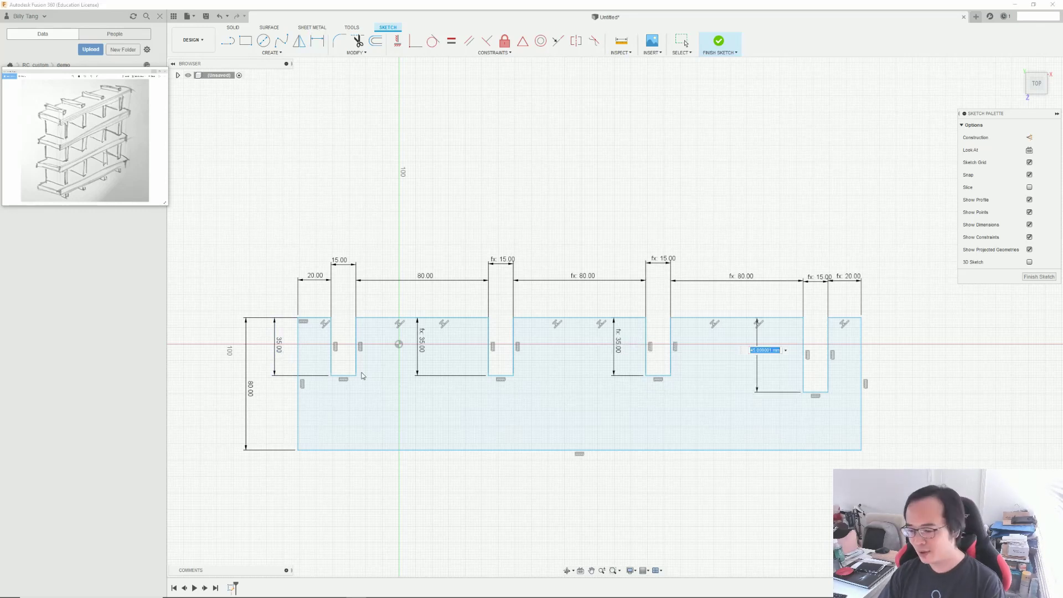
{"action": "left_click", "coordinate": [283, 350]}
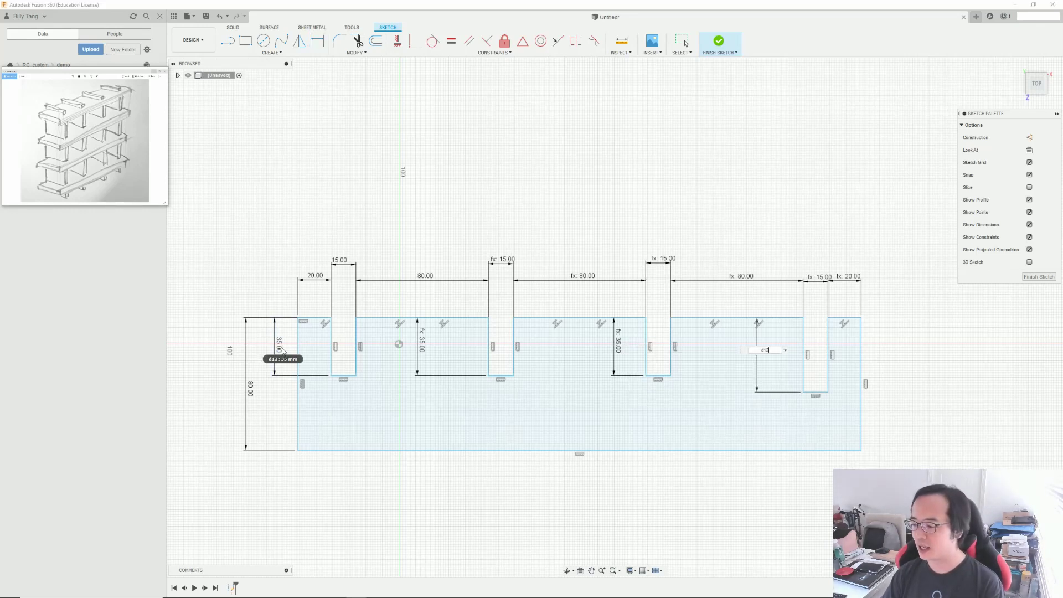
{"action": "key", "text": "Return"}
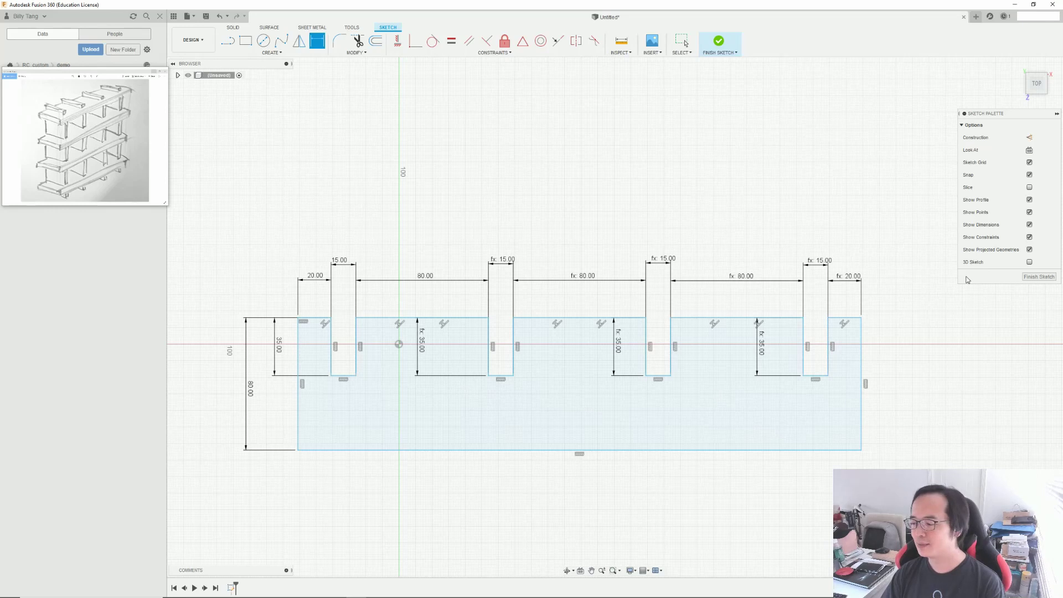
{"action": "left_click", "coordinate": [1030, 278]}
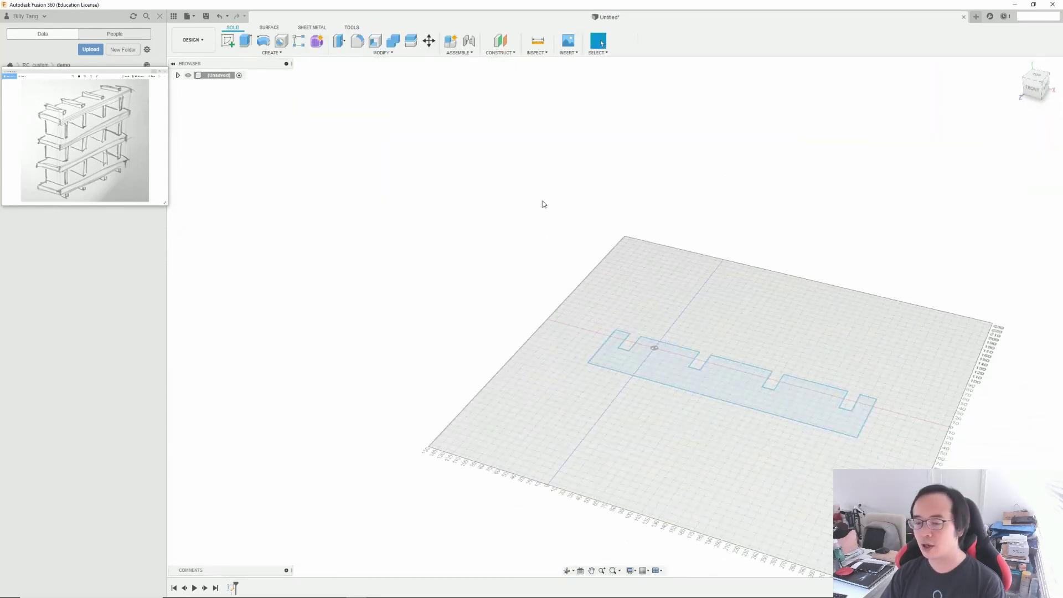
Extrude the notched profile into a solid board of the entered thickness
{"action": "left_click", "coordinate": [245, 40]}
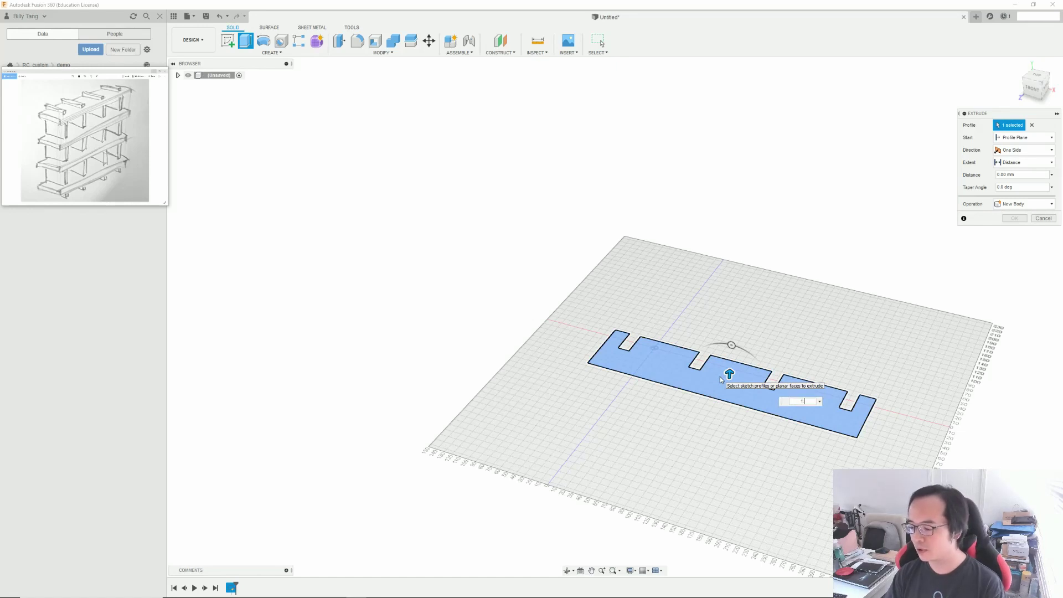
{"action": "type", "text": "2"}
{"action": "key", "text": "Return"}
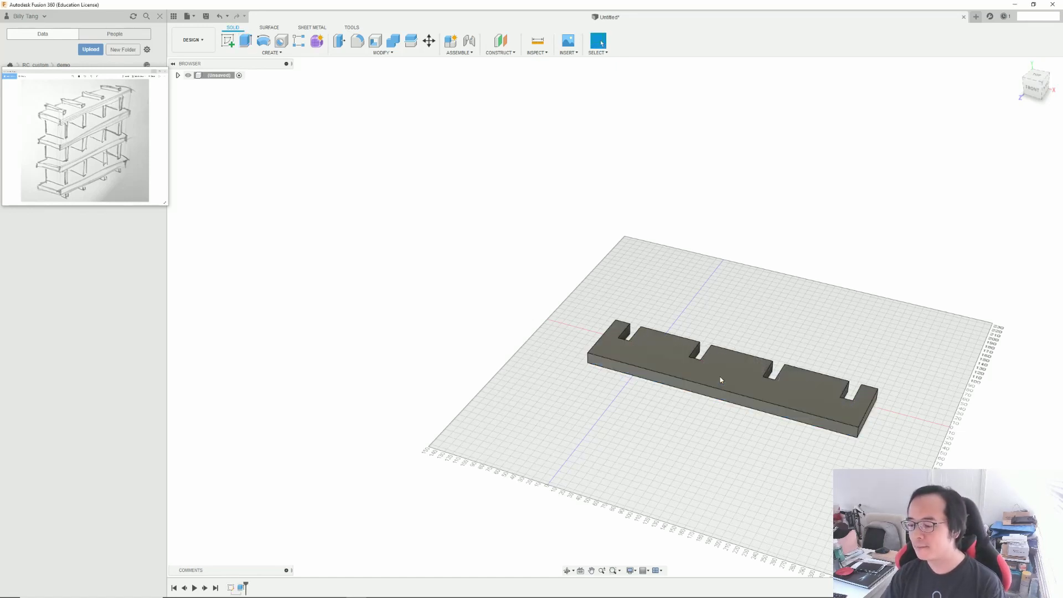
{"action": "middle_click_drag", "start_coordinate": [720, 376], "coordinate": [654, 388], "text": "shift"}
Apply a wood physical material to the board and start saving the design
{"action": "left_click", "coordinate": [391, 52]}
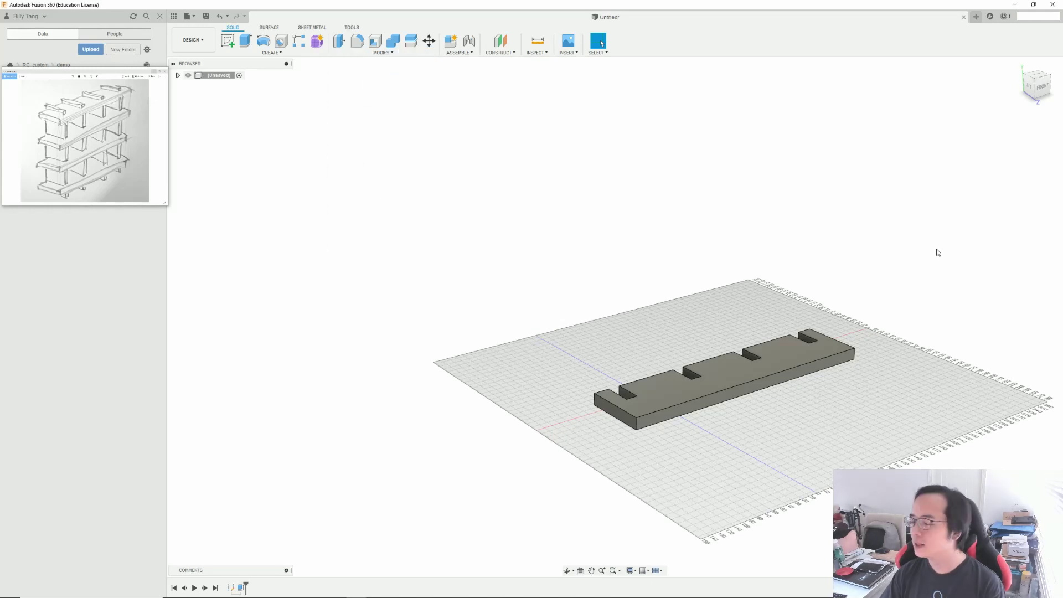
{"action": "key", "text": "a"}
{"action": "scroll", "coordinate": [1018, 337], "scroll_direction": "down", "scroll_amount": 5}
{"action": "left_click_drag", "start_coordinate": [949, 369], "coordinate": [720, 382]}
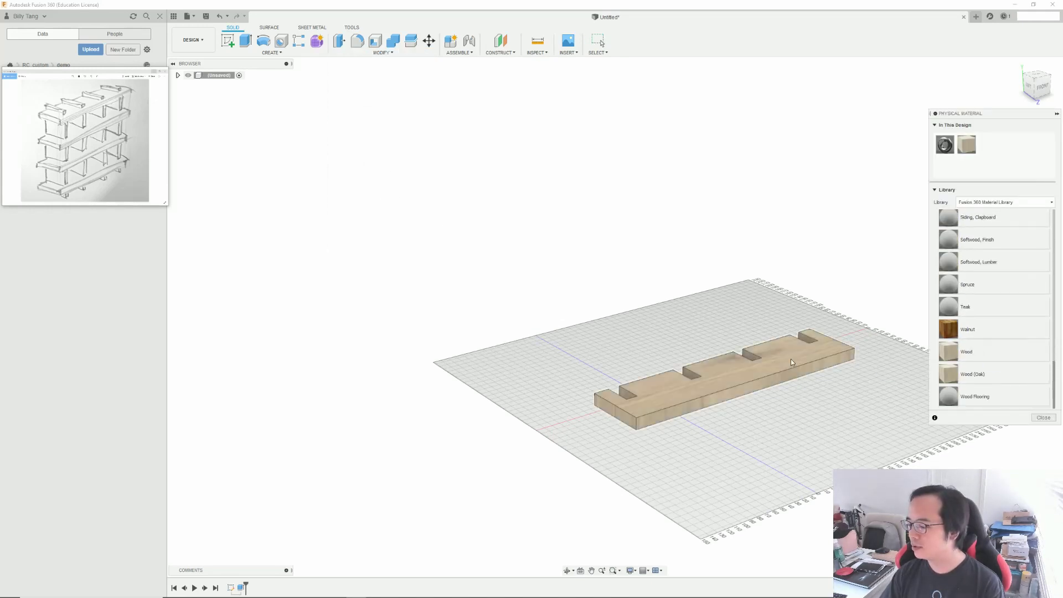
{"action": "left_click", "coordinate": [1033, 419]}
{"action": "key", "text": "ctrl+s"}
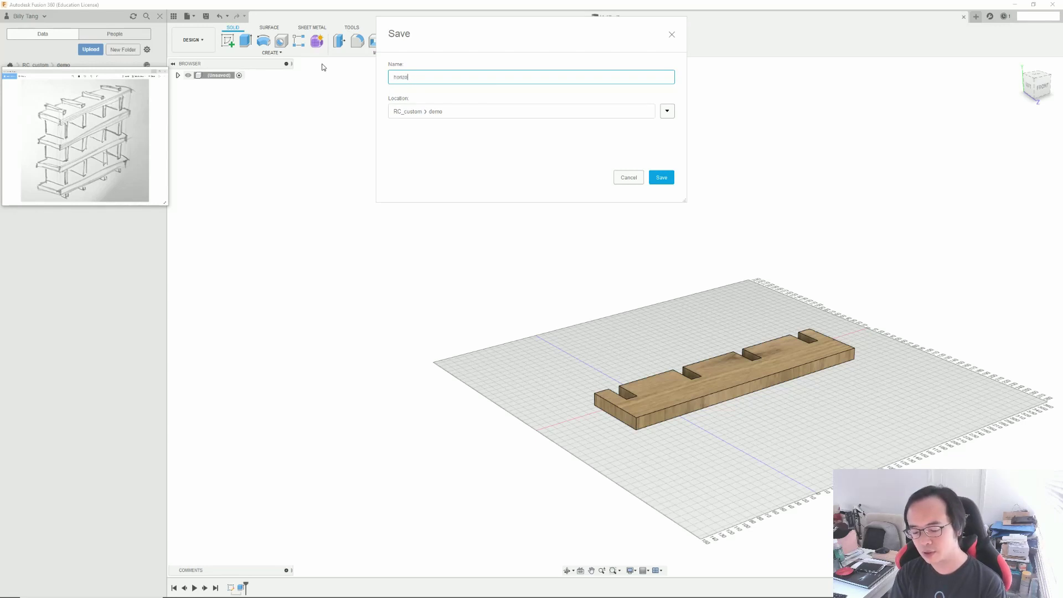
Save the board as 'horizontal', close the Untitled tab, and Save As a copy named 'vertical'
{"action": "key", "text": "Escape"}
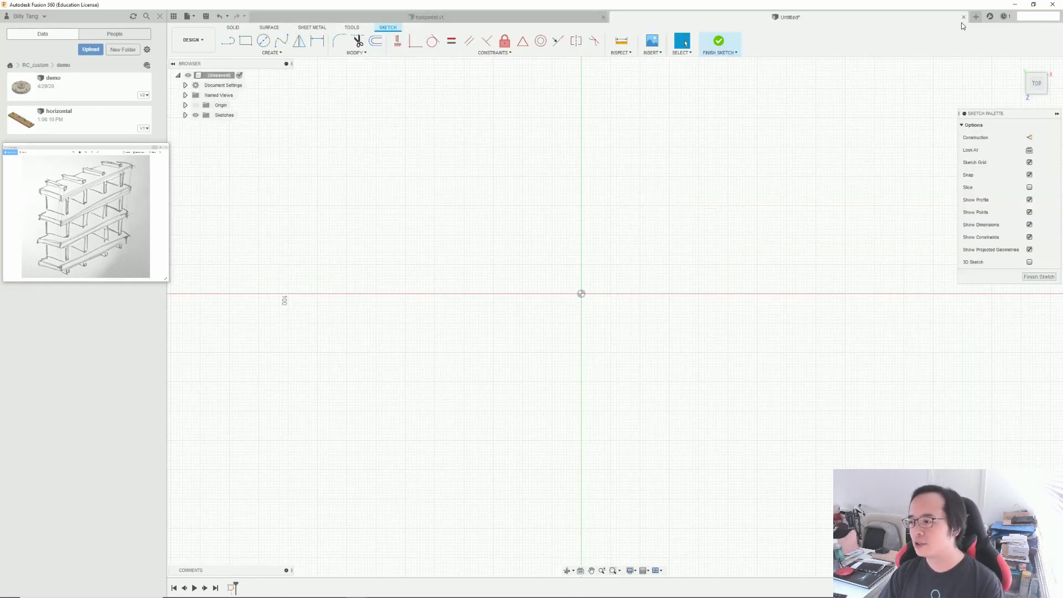
{"action": "left_click", "coordinate": [963, 17]}
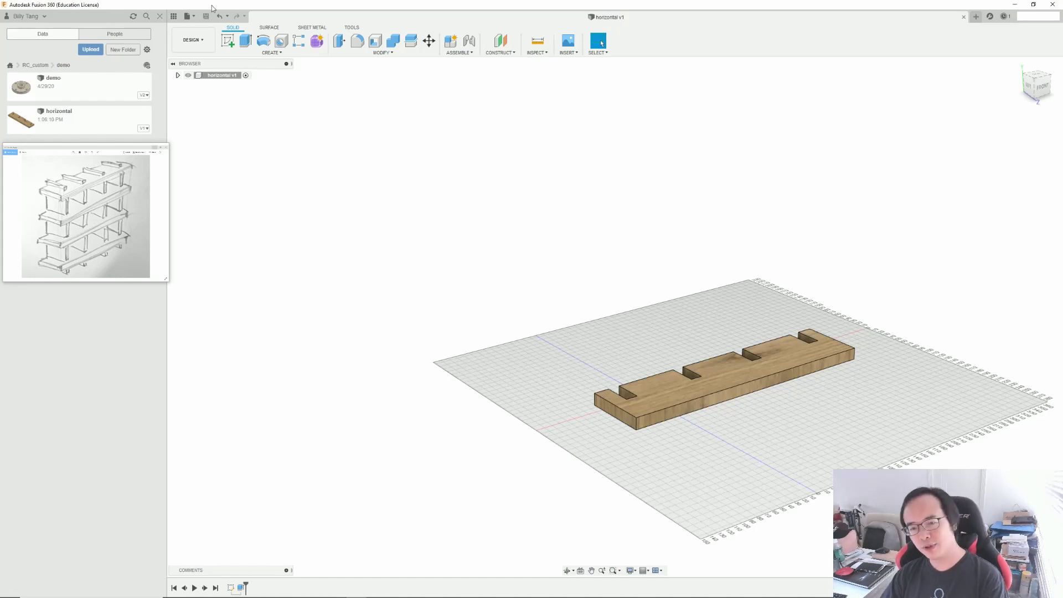
{"action": "left_click", "coordinate": [188, 16]}
{"action": "left_click", "coordinate": [207, 98]}
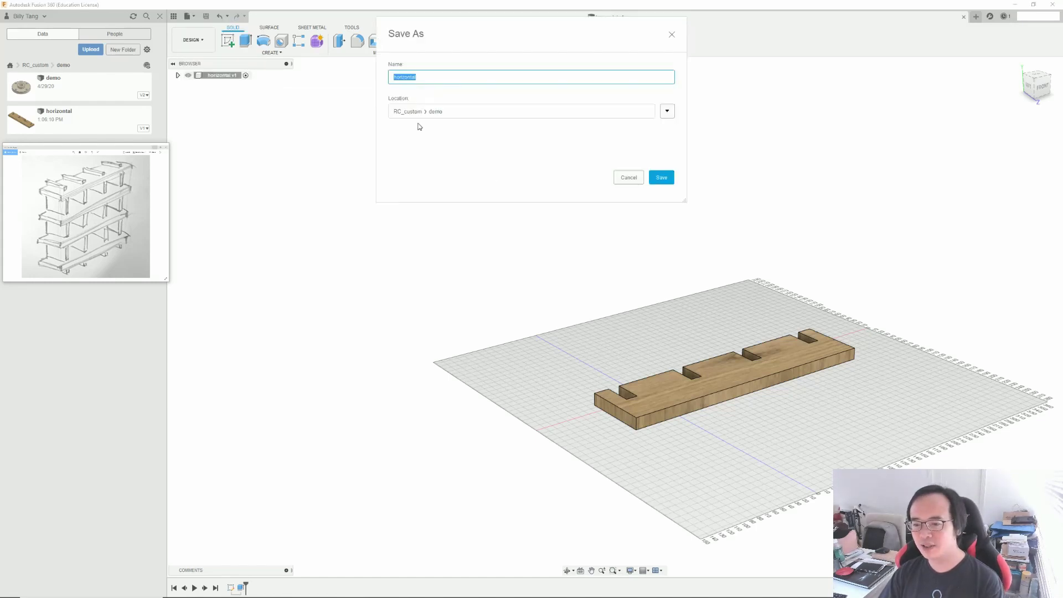
{"action": "type", "text": "vertical"}
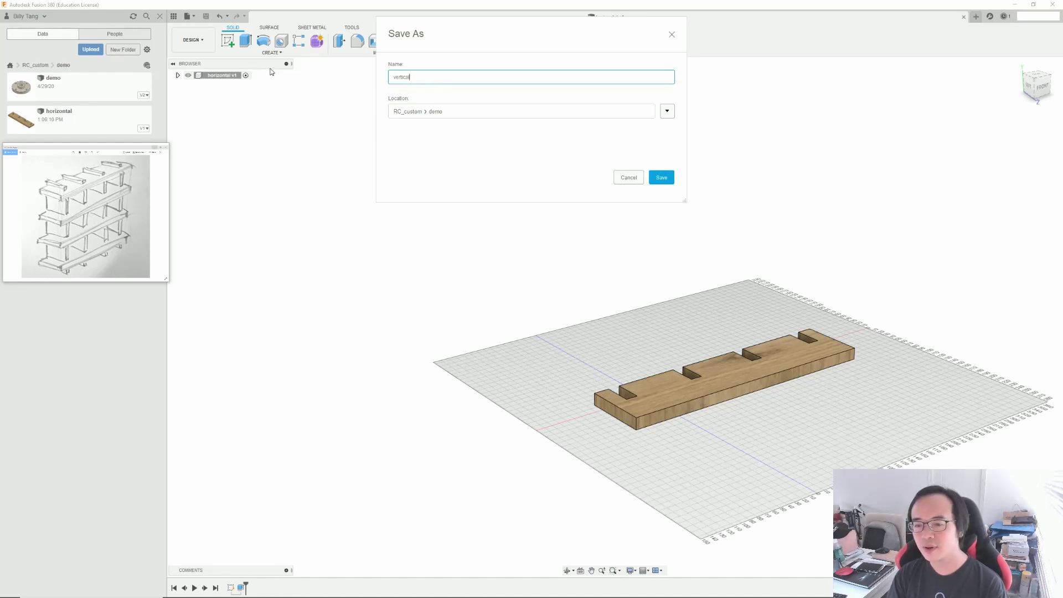
{"action": "key", "text": "Return"}
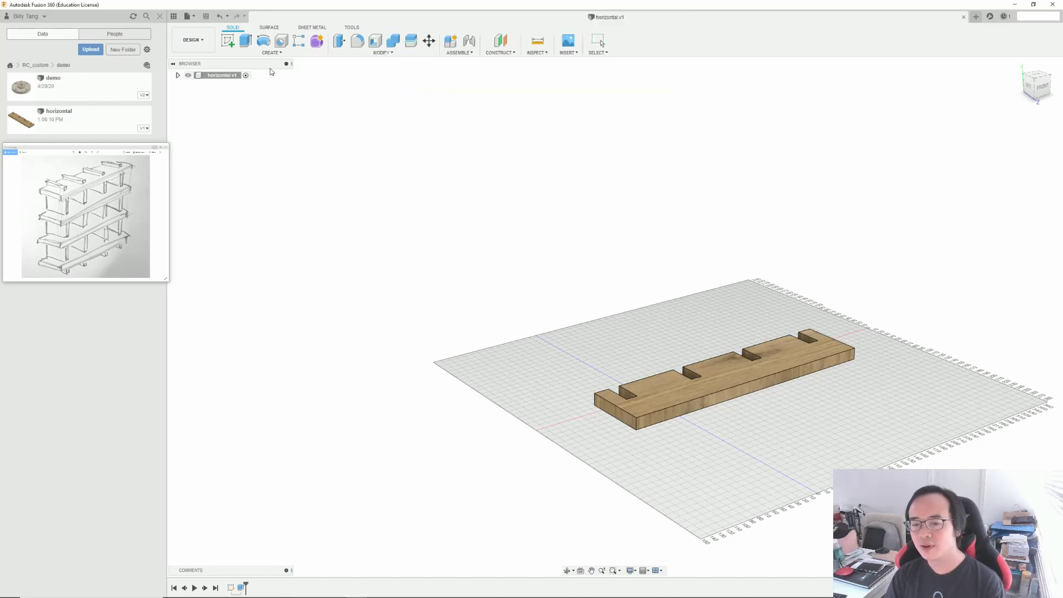
Open the board's profile sketch for editing from the timeline
{"action": "middle_click_drag", "start_coordinate": [668, 396], "coordinate": [715, 374], "text": "shift"}
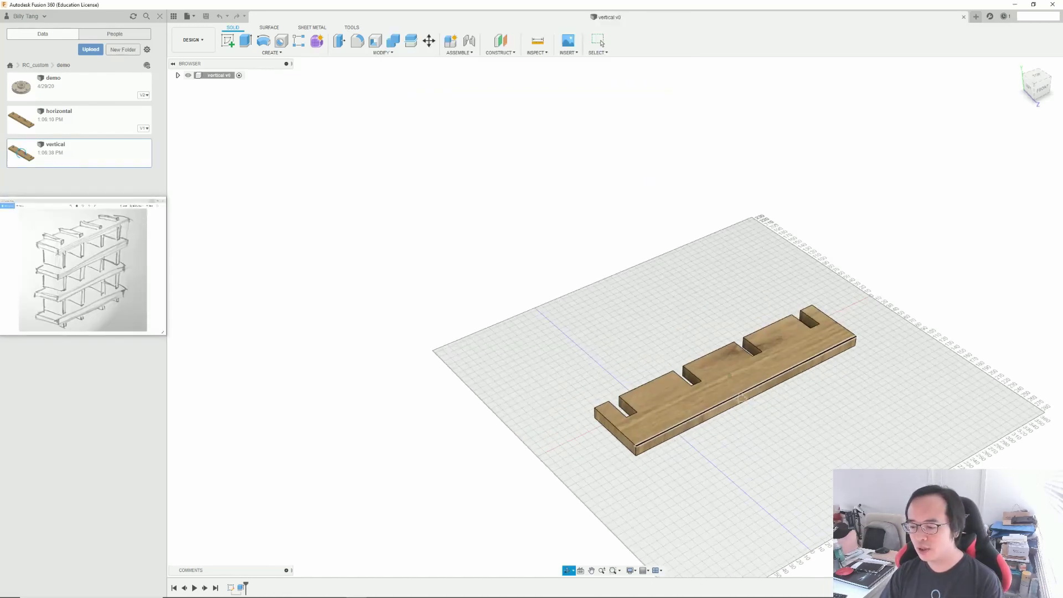
{"action": "right_click", "coordinate": [244, 588]}
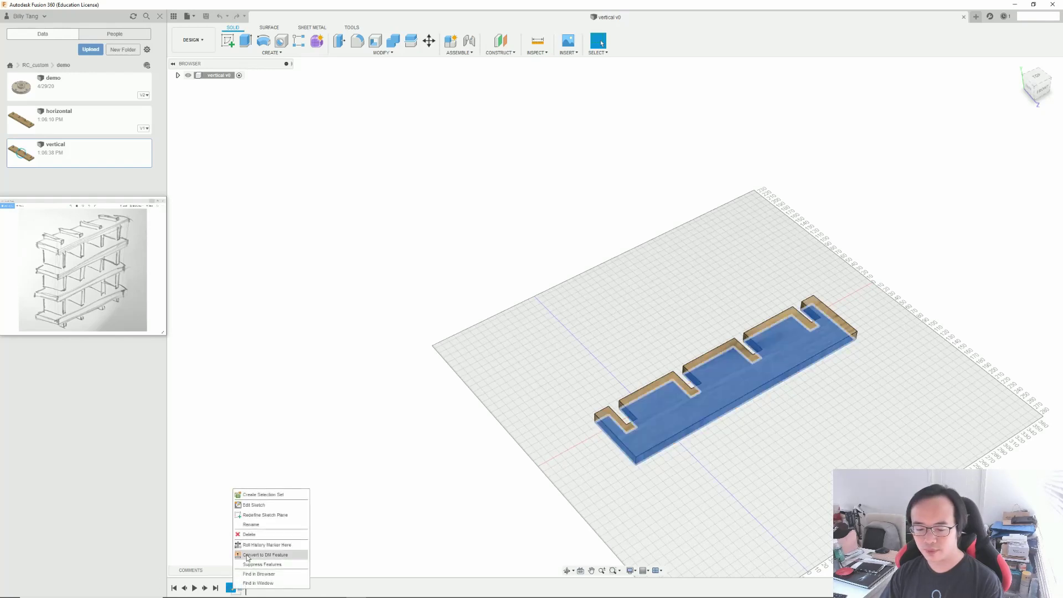
{"action": "left_click", "coordinate": [254, 505]}
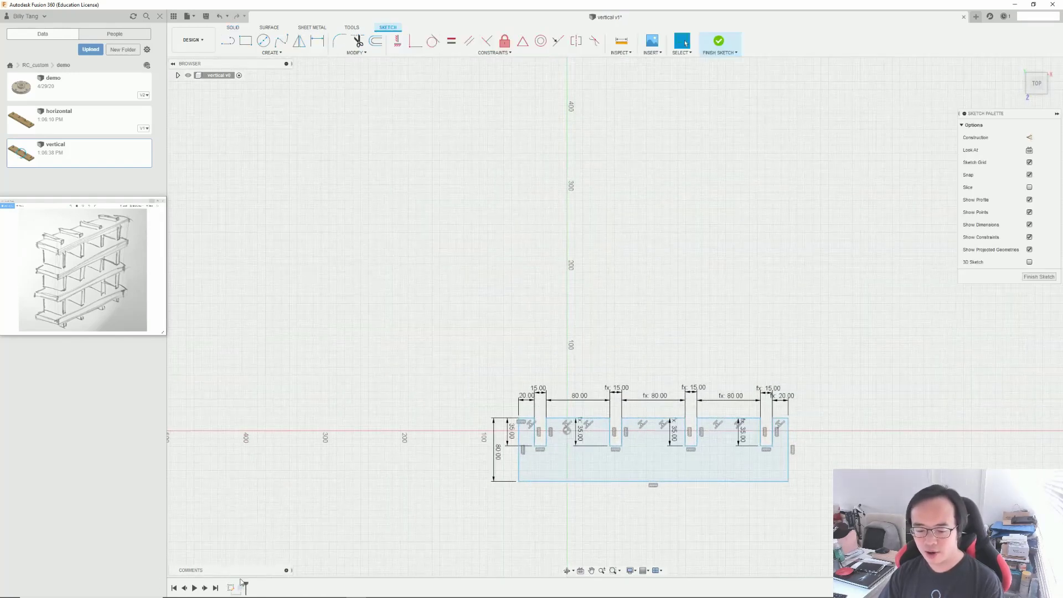
{"action": "left_click", "coordinate": [232, 588]}
{"action": "right_click", "coordinate": [231, 588]}
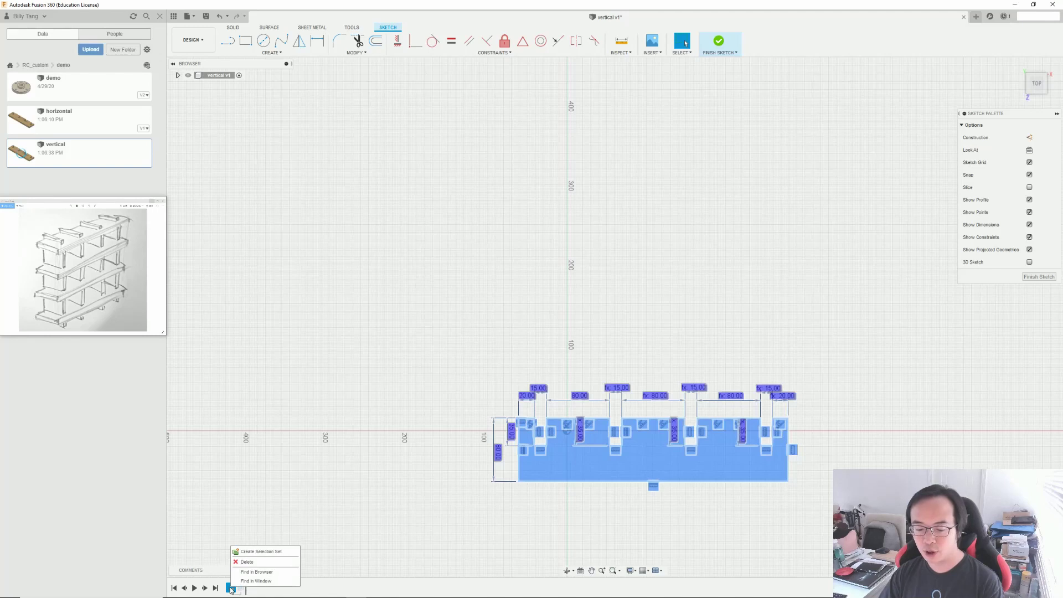
{"action": "key", "text": "Escape"}
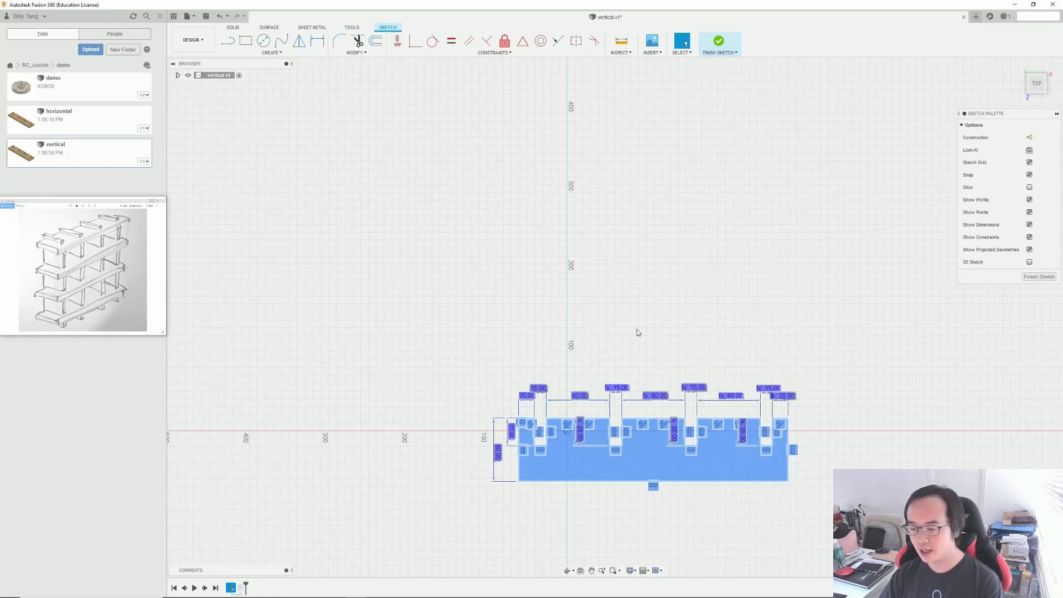
{"action": "scroll", "coordinate": [614, 434], "scroll_direction": "up", "scroll_amount": 2}
{"action": "scroll", "coordinate": [614, 434], "scroll_direction": "up", "scroll_amount": 3}
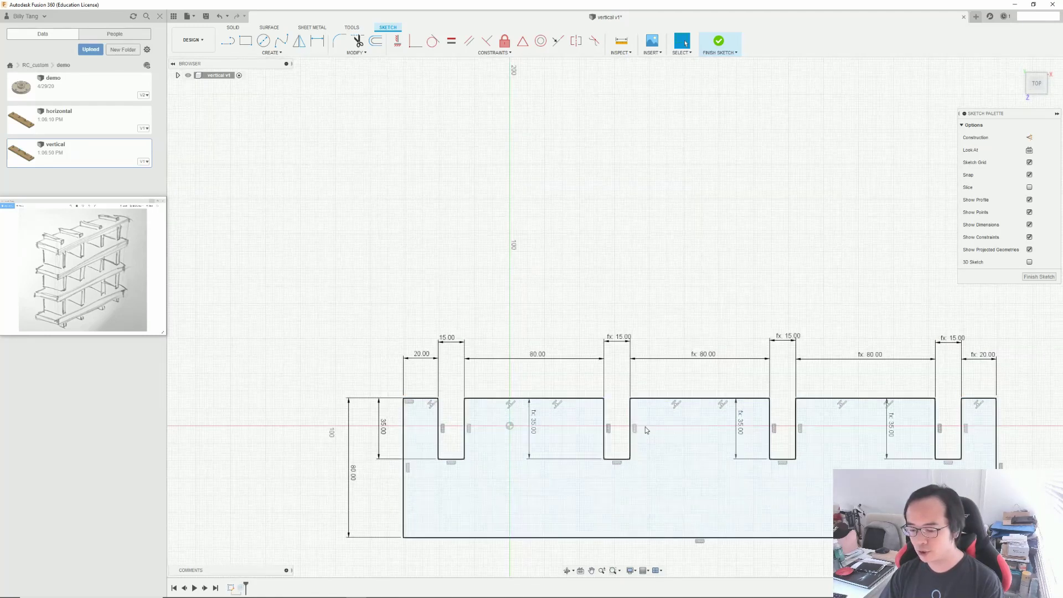
Change the 80 mm dimension to 70, finish the sketch, save version 2, and open a new design
{"action": "double_click", "coordinate": [323, 313]}
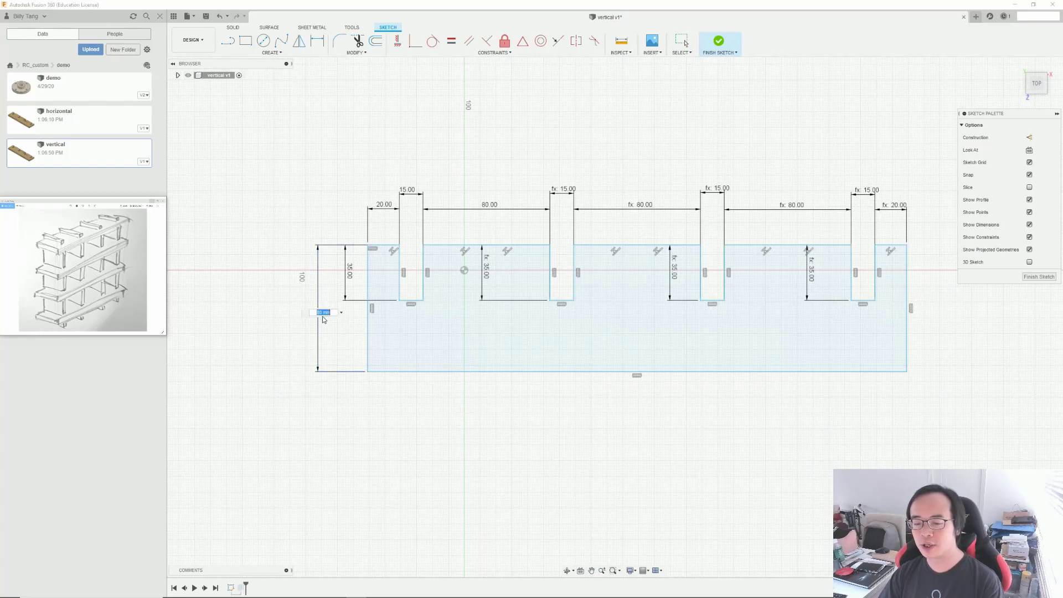
{"action": "key", "text": "Return"}
{"action": "left_click", "coordinate": [719, 42]}
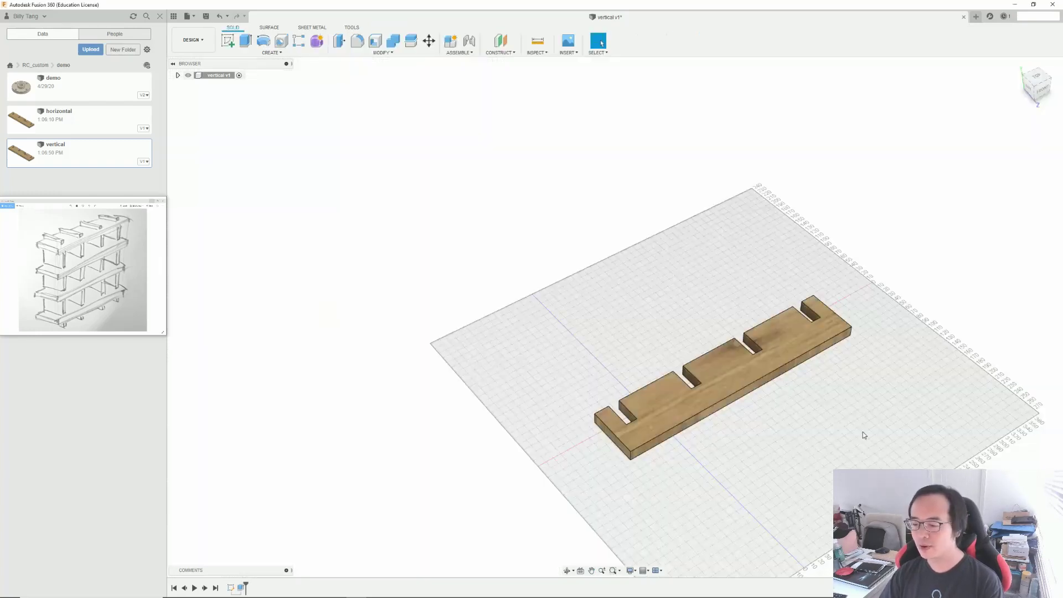
{"action": "key", "text": "ctrl+s"}
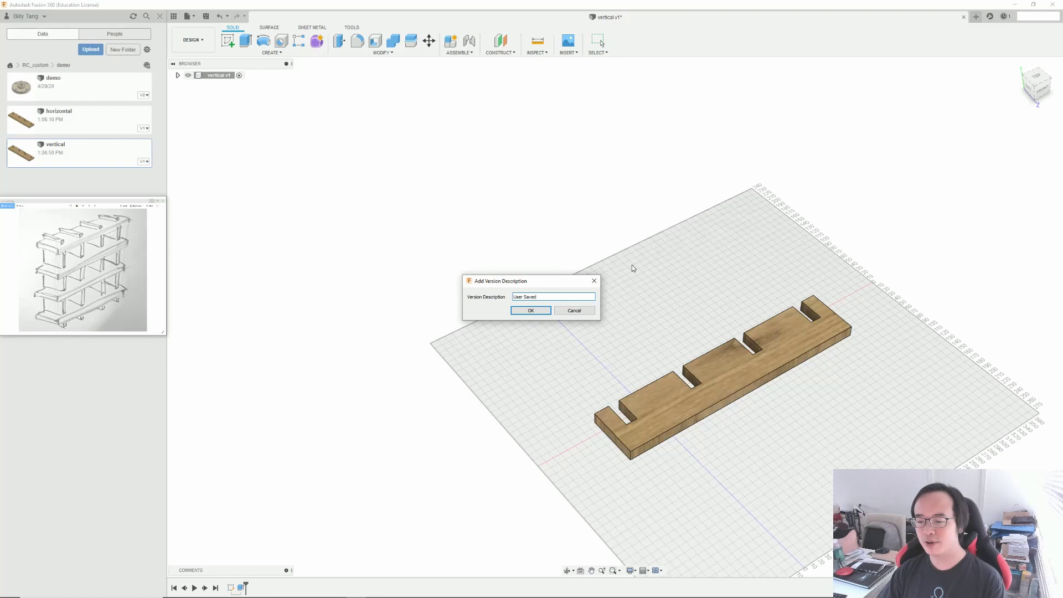
{"action": "key", "text": "Return"}
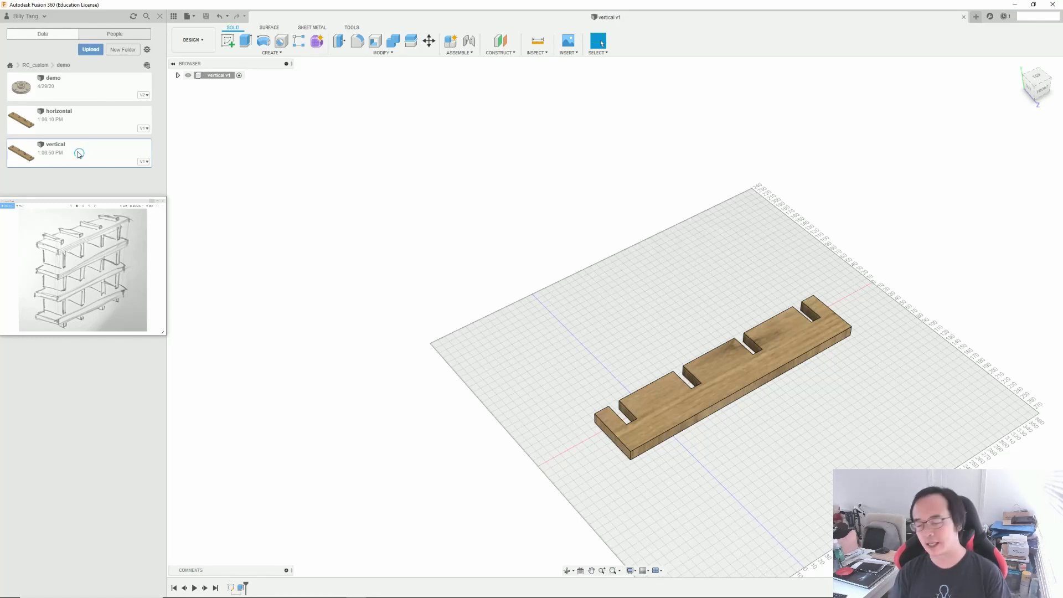
{"action": "left_click", "coordinate": [976, 17]}
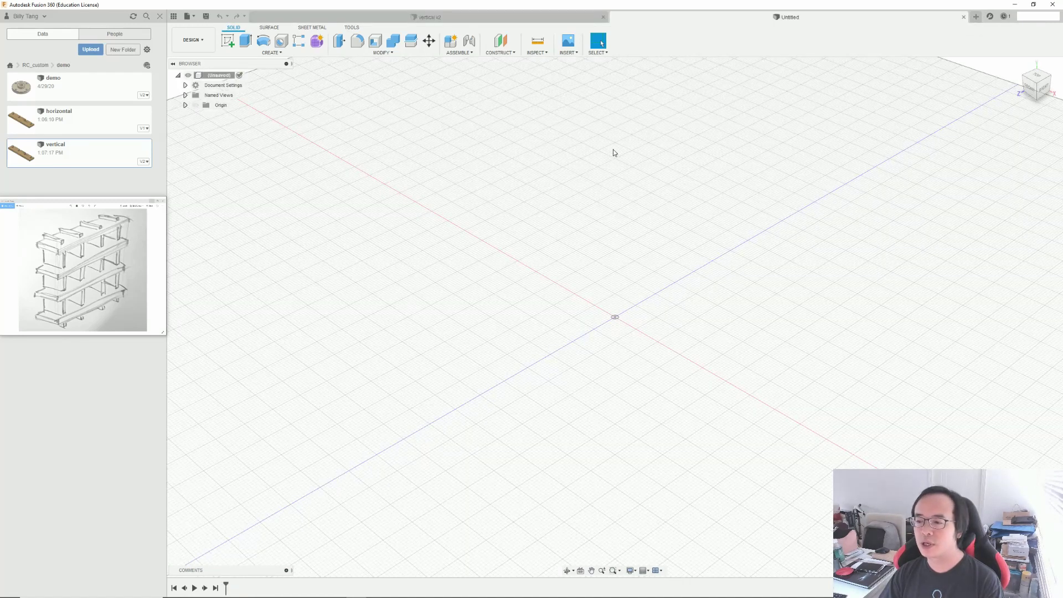
Save the blank design as 'assembly' and insert the horizontal board from the Data panel
{"action": "left_click", "coordinate": [188, 16]}
{"action": "left_click", "coordinate": [246, 90]}
{"action": "type", "text": "assembl"}
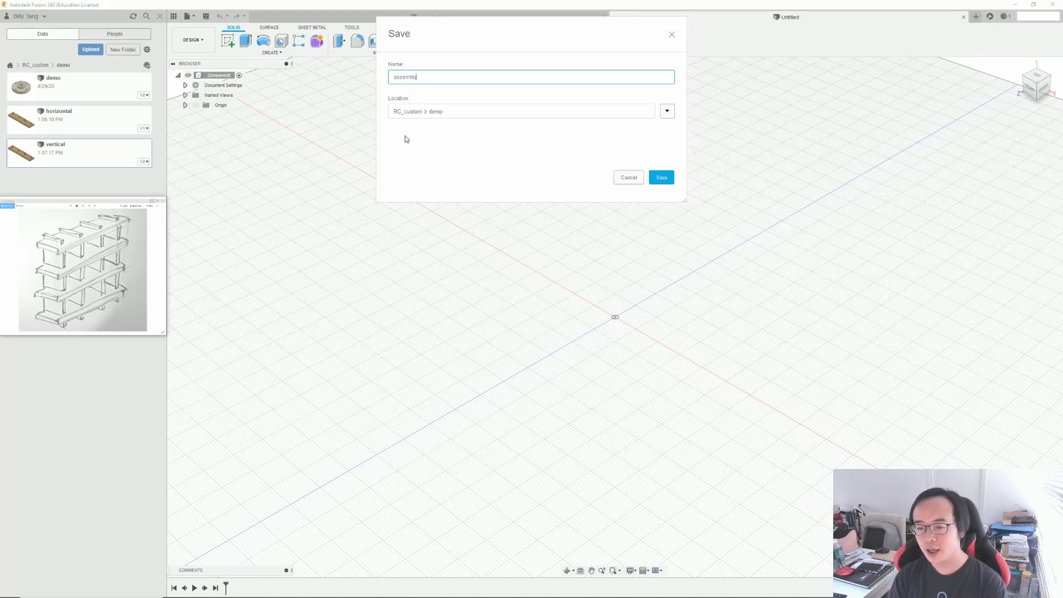
{"action": "key", "text": "Return"}
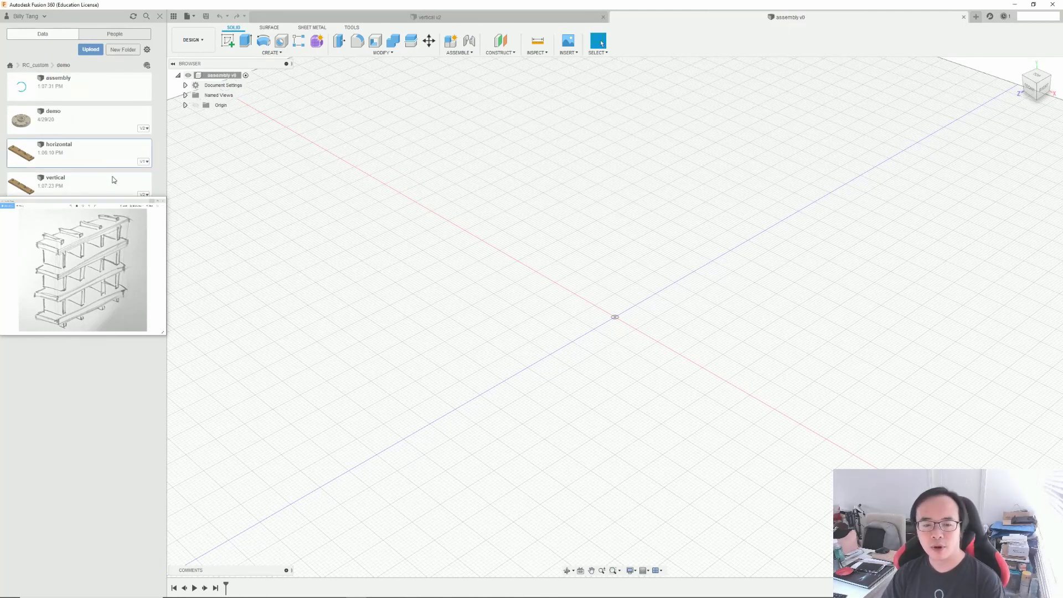
{"action": "left_click_drag", "start_coordinate": [87, 159], "coordinate": [471, 411]}
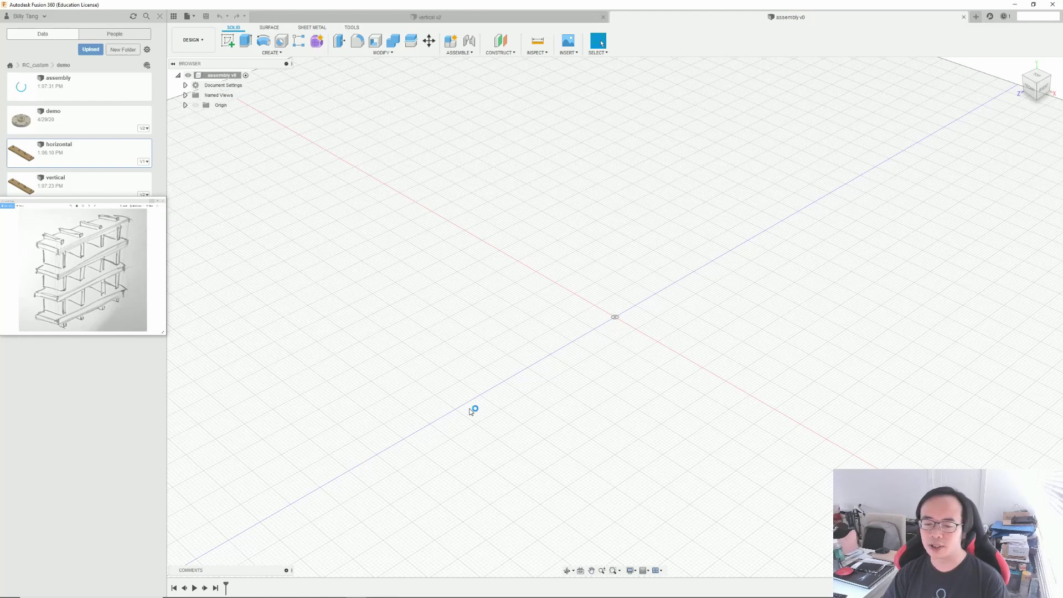
{"action": "left_click", "coordinate": [1015, 264]}
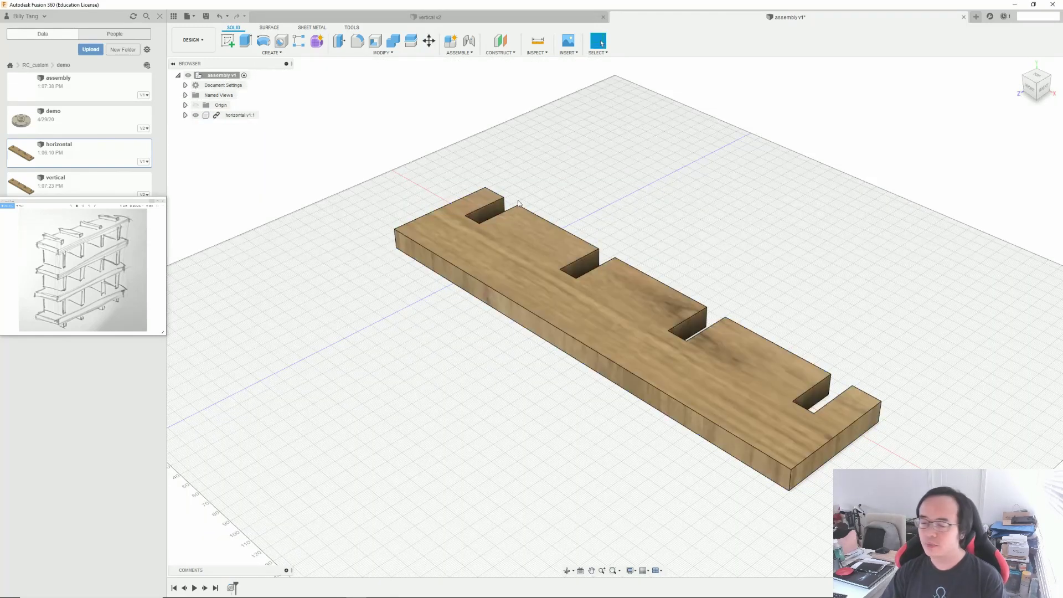
{"action": "middle_click_drag", "start_coordinate": [516, 423], "coordinate": [312, 222], "text": "shift"}
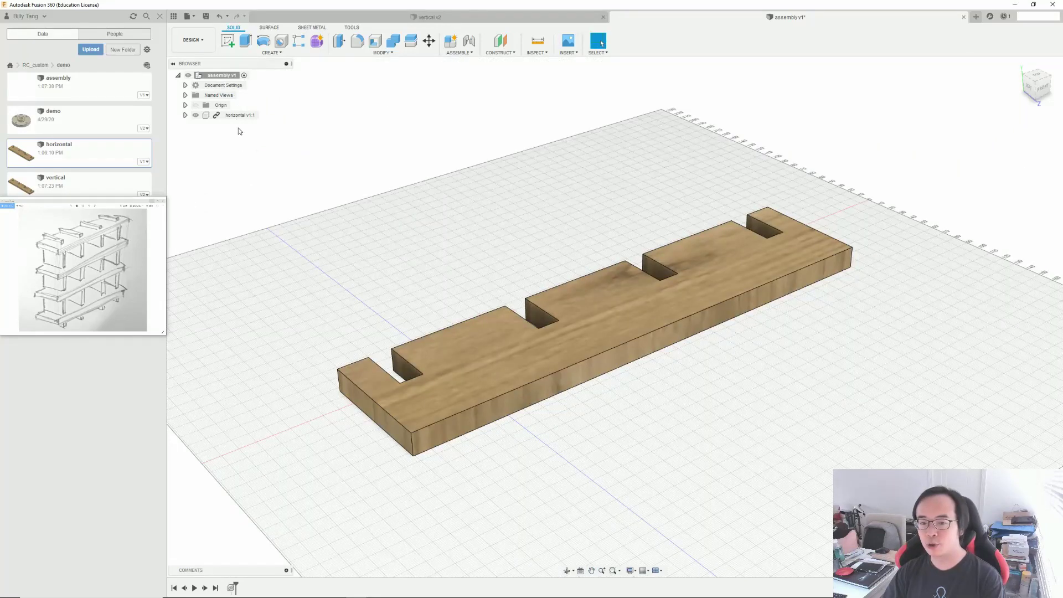
{"action": "left_click", "coordinate": [239, 115]}
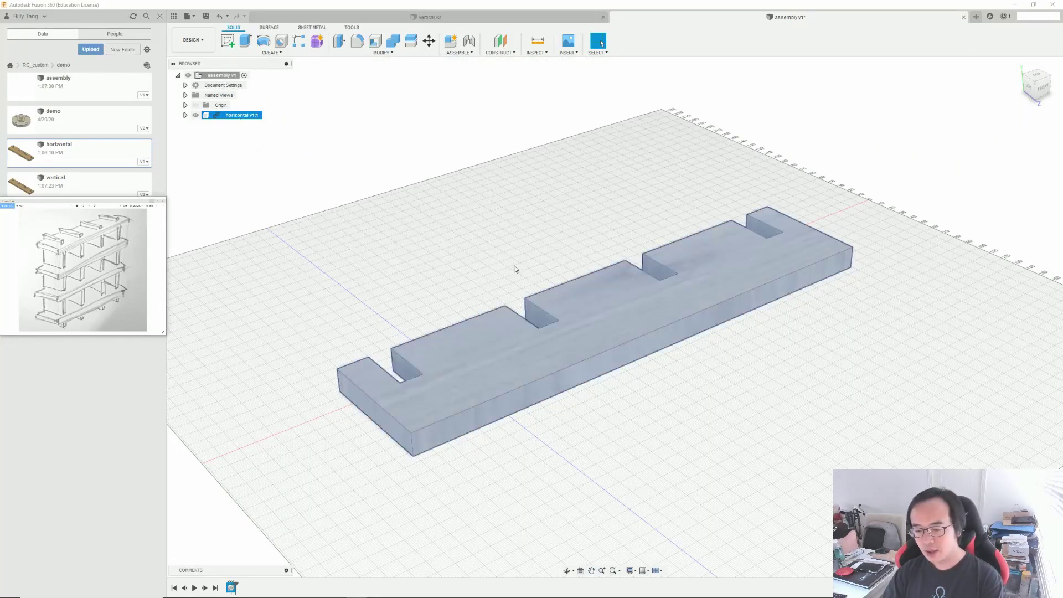
Copy the horizontal board and place the copy 120 mm above the original
{"action": "left_click", "coordinate": [304, 166]}
{"action": "left_click", "coordinate": [264, 116]}
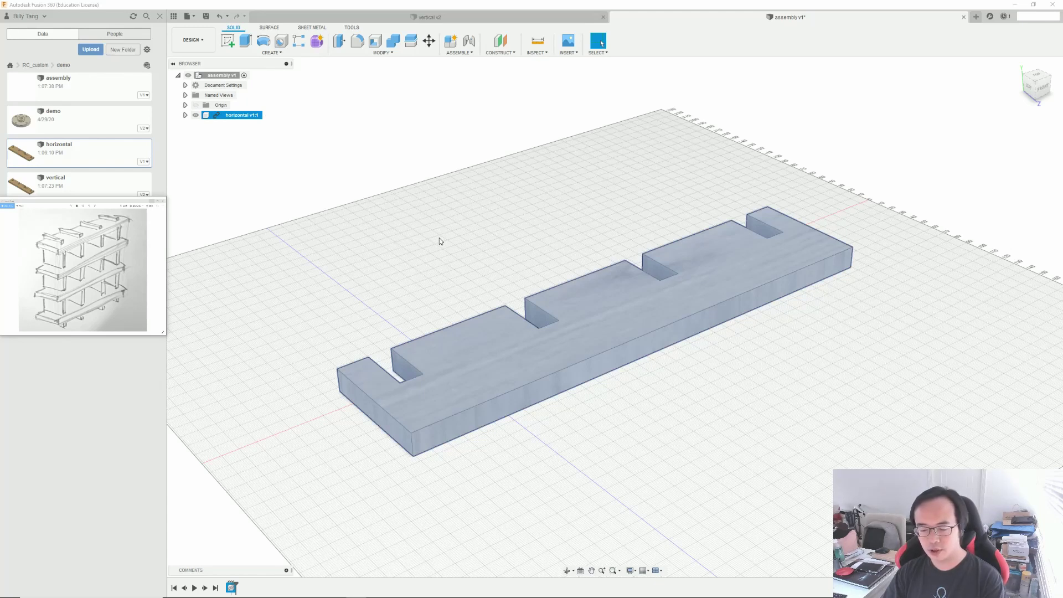
{"action": "key", "text": "ctrl+c"}
{"action": "key", "text": "ctrl+v"}
{"action": "left_click_drag", "start_coordinate": [616, 293], "coordinate": [635, 105]}
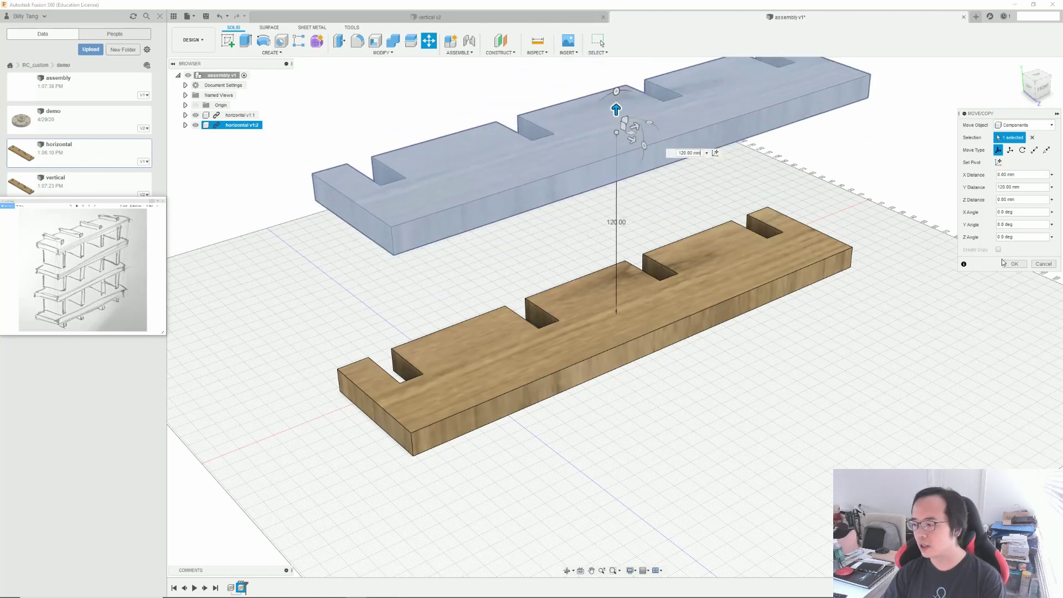
{"action": "left_click", "coordinate": [1014, 264]}
Paste two more copies of the upper board to make four stacked shelves
{"action": "scroll", "coordinate": [626, 279], "scroll_direction": "down", "scroll_amount": 5}
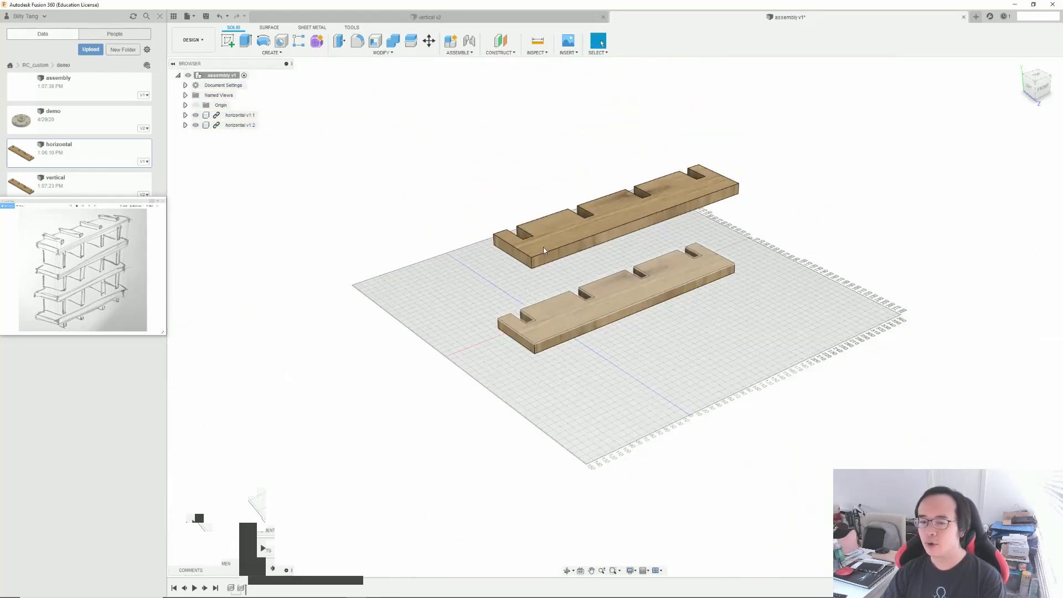
{"action": "left_click", "coordinate": [239, 125]}
{"action": "key", "text": "ctrl+c"}
{"action": "key", "text": "ctrl+v"}
{"action": "key", "text": "Return"}
{"action": "key", "text": "ctrl+v"}
{"action": "key", "text": "Return"}
Insert the vertical board and rotate it 90° about Z, then about X, to stand upright
{"action": "left_click_drag", "start_coordinate": [22, 186], "coordinate": [470, 302]}
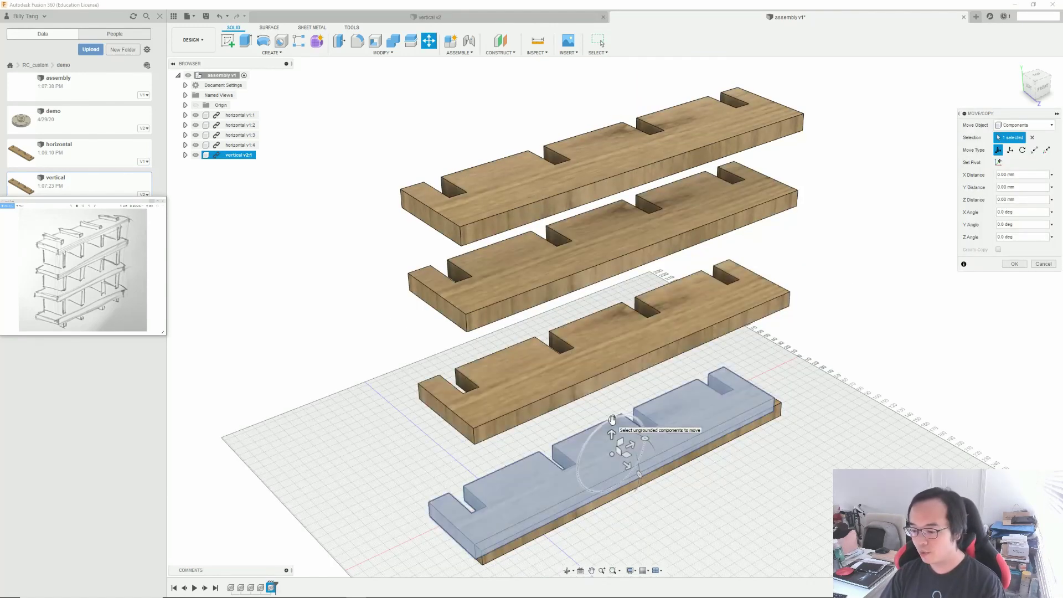
{"action": "left_click_drag", "start_coordinate": [612, 419], "coordinate": [591, 460]}
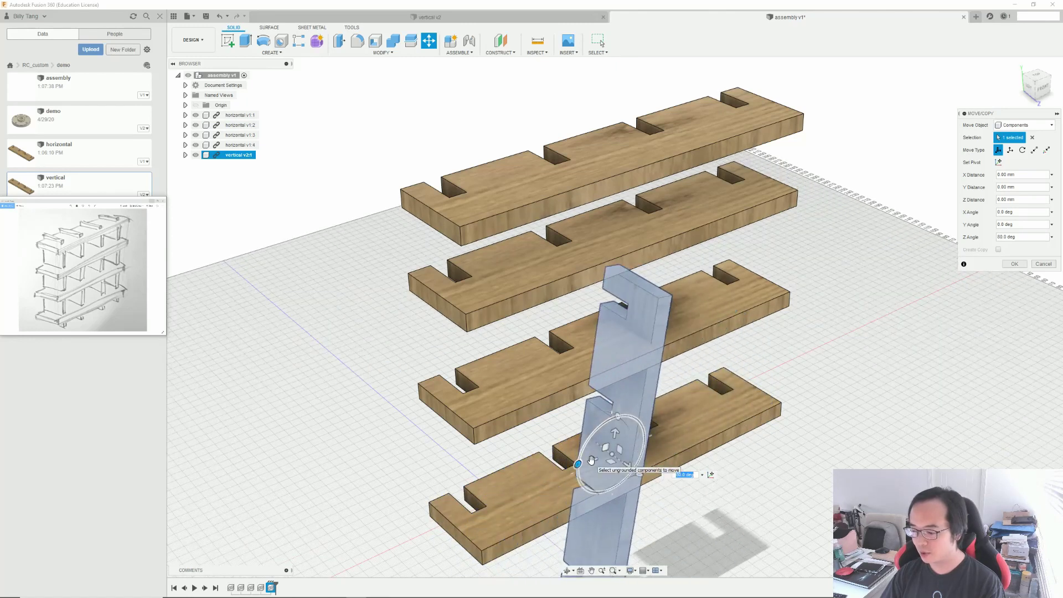
{"action": "type", "text": "90"}
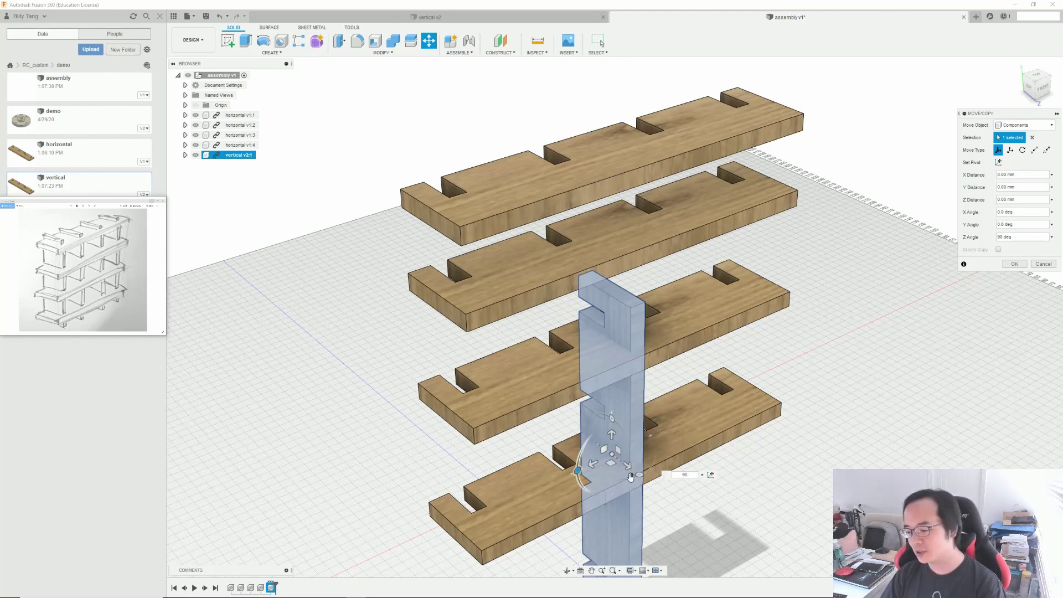
{"action": "left_click_drag", "start_coordinate": [631, 476], "coordinate": [638, 421]}
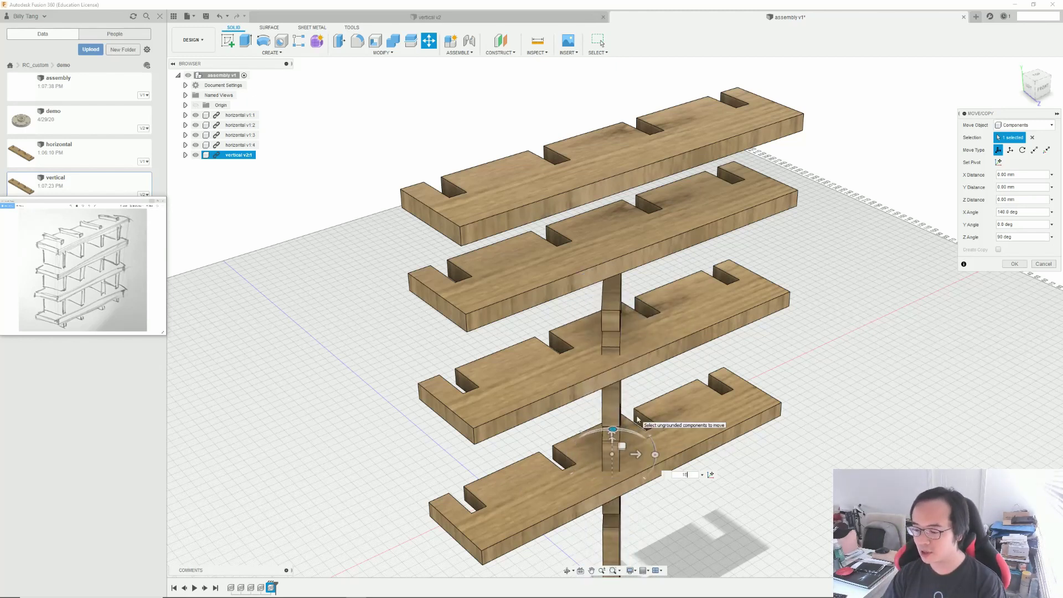
{"action": "key", "text": "Return"}
{"action": "middle_click_drag", "start_coordinate": [638, 421], "coordinate": [625, 339], "text": "shift"}
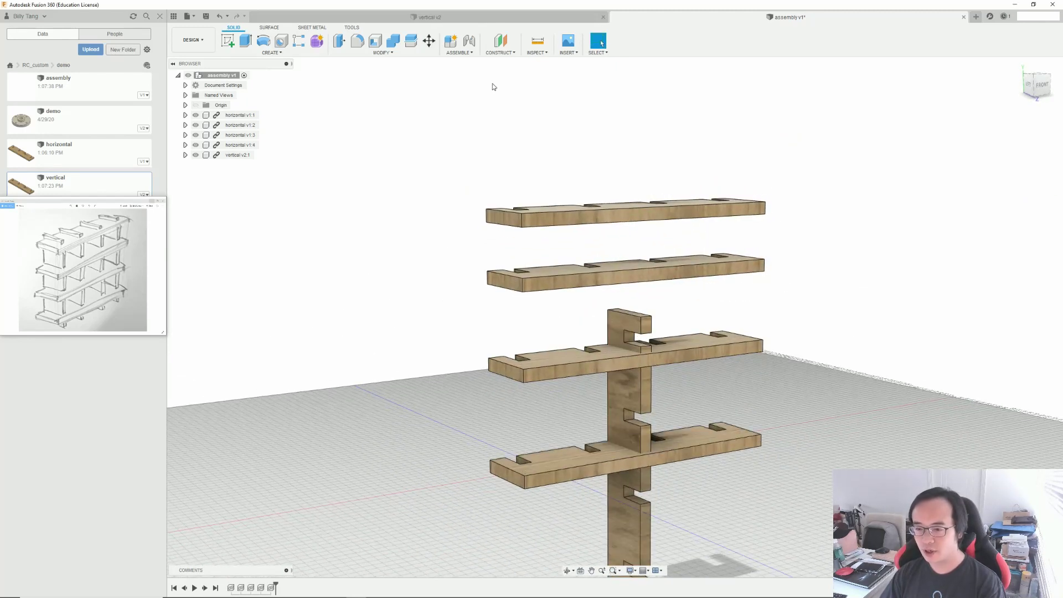
Joint the vertical board's slot to the matching notch on the bottom shelf
{"action": "left_click", "coordinate": [459, 52]}
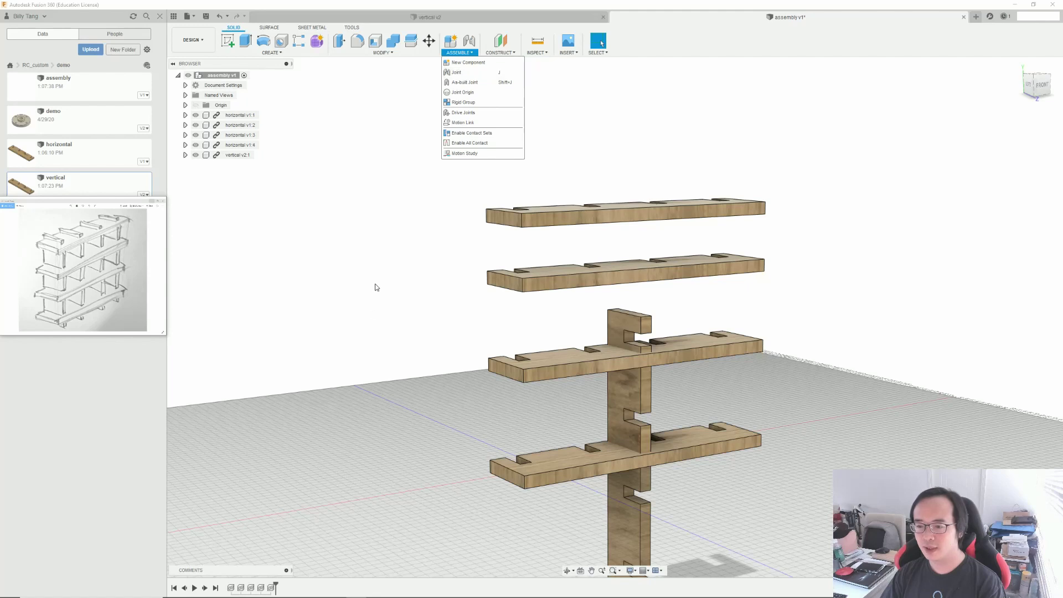
{"action": "key", "text": "Escape"}
{"action": "key", "text": "j"}
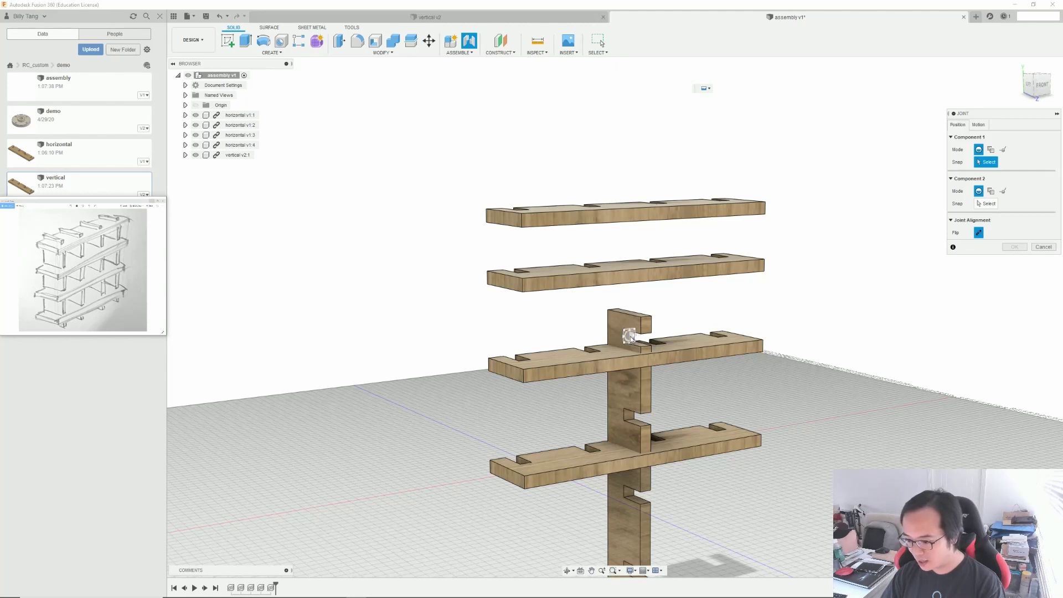
{"action": "left_click", "coordinate": [630, 336]}
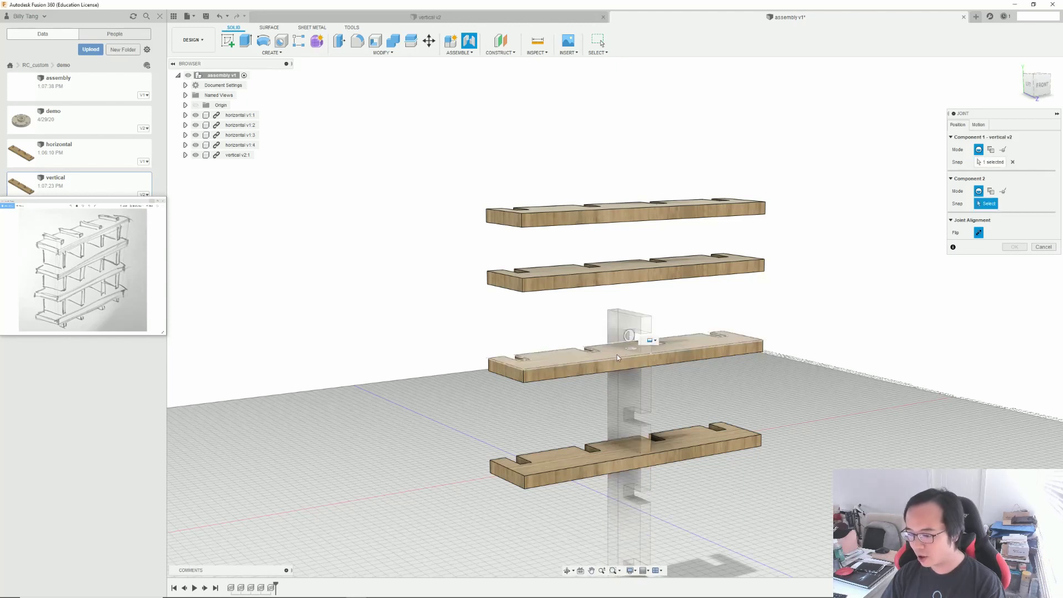
{"action": "middle_click_drag", "start_coordinate": [629, 342], "coordinate": [746, 387], "text": "shift"}
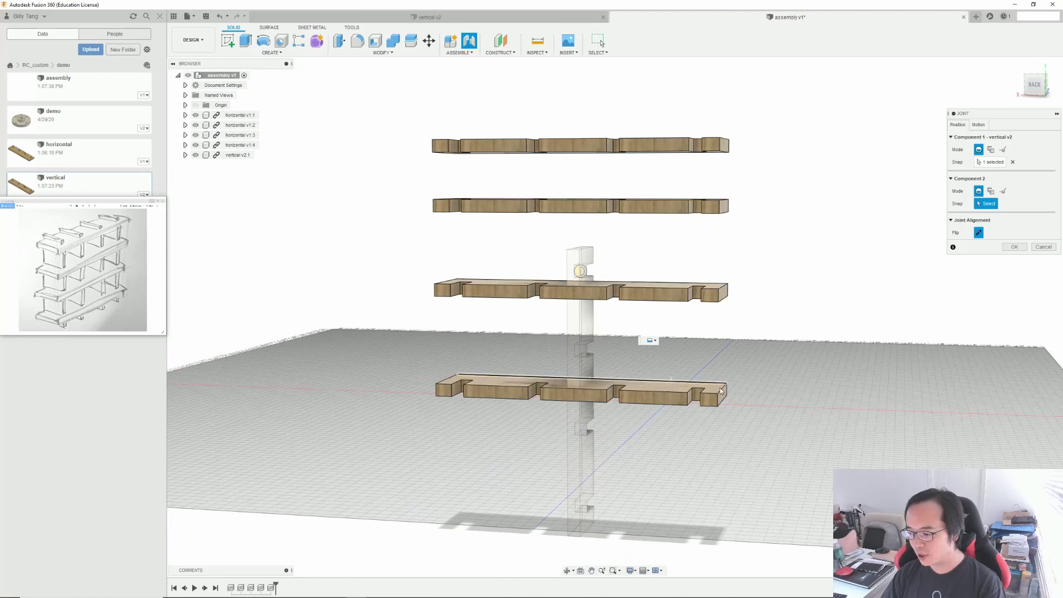
{"action": "scroll", "coordinate": [746, 387], "scroll_direction": "up", "scroll_amount": 5}
{"action": "scroll", "coordinate": [746, 388], "scroll_direction": "down", "scroll_amount": 2}
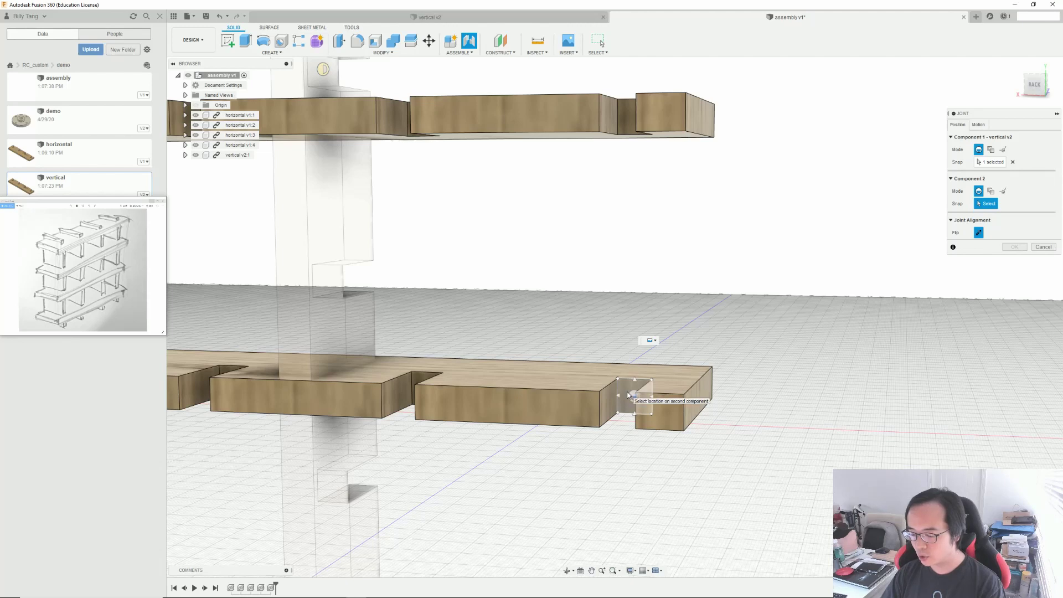
{"action": "left_click", "coordinate": [628, 395]}
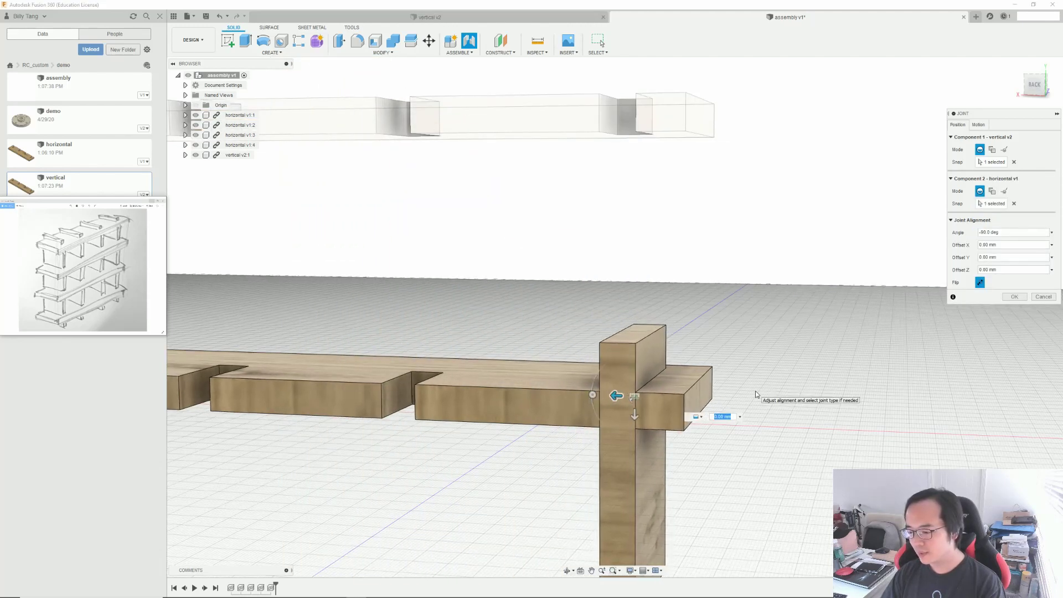
{"action": "left_click", "coordinate": [1015, 297]}
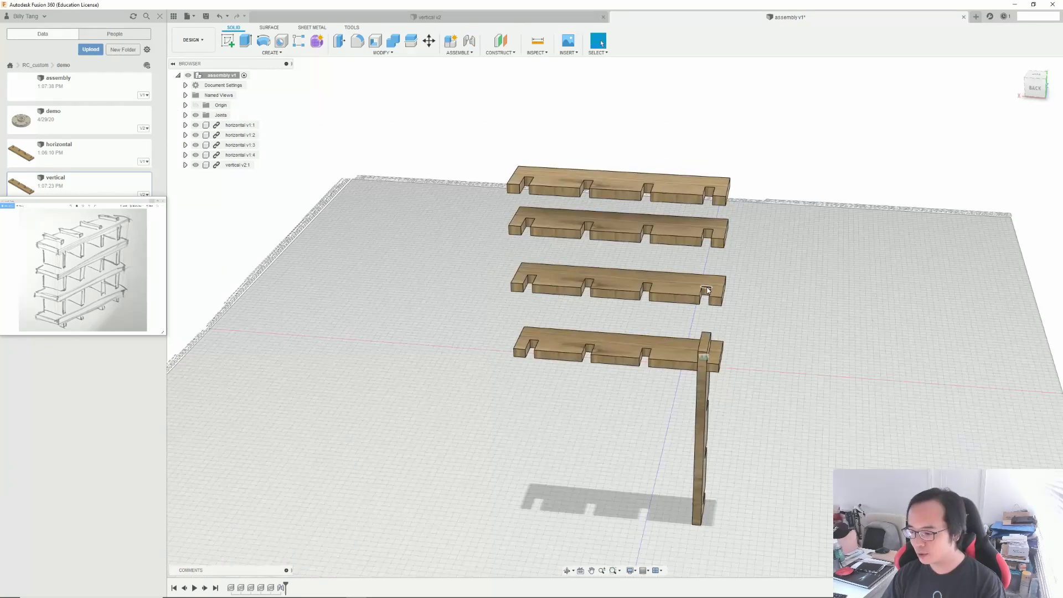
Joint the last horizontal board to the vertical board, then select the vertical board component
{"action": "middle_click_drag", "start_coordinate": [598, 309], "coordinate": [657, 388], "text": "shift"}
{"action": "key", "text": "j"}
{"action": "left_click", "coordinate": [628, 181]}
{"action": "mouse_move", "coordinate": [695, 296]}
{"action": "middle_mouse_down", "text": "shift"}
{"action": "mouse_move", "coordinate": [891, 132]}
{"action": "mouse_move", "coordinate": [635, 261]}
{"action": "mouse_move", "coordinate": [549, 385]}
{"action": "middle_mouse_up", "text": "shift"}
{"action": "left_click", "coordinate": [892, 133]}
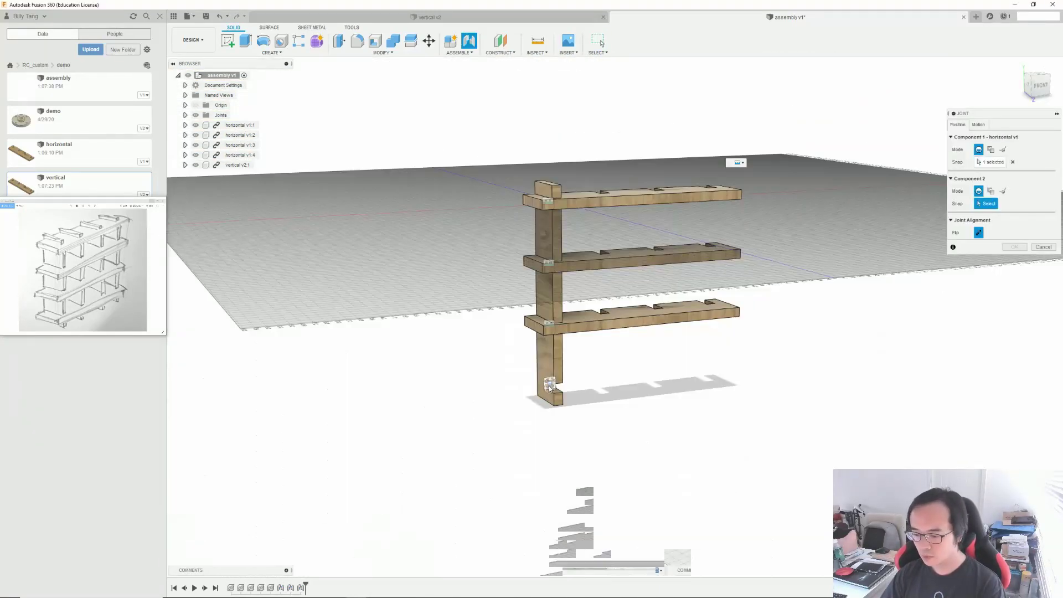
{"action": "left_click", "coordinate": [549, 385]}
{"action": "key", "text": "Return"}
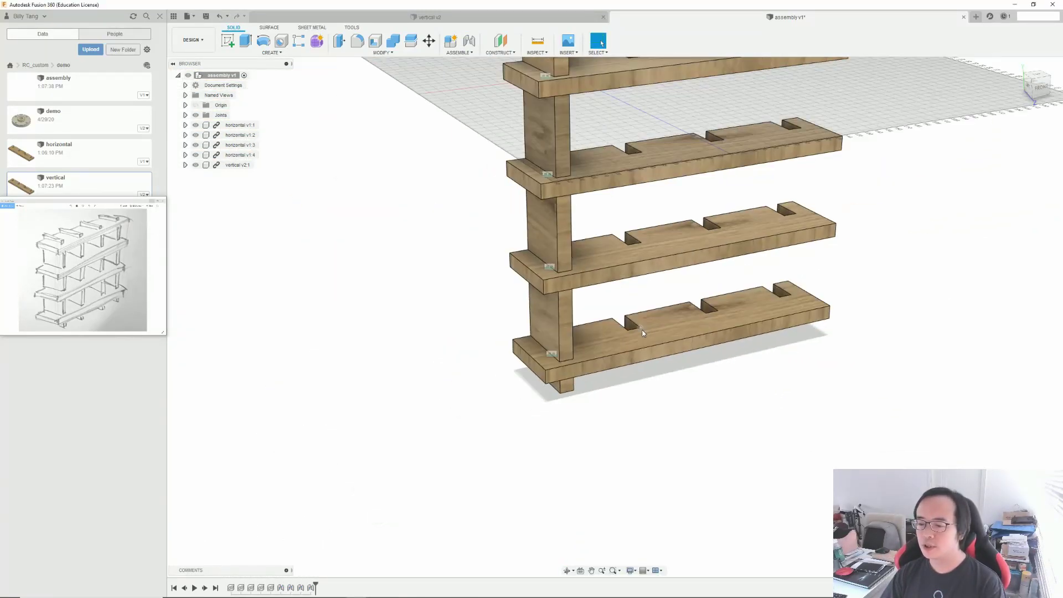
{"action": "scroll", "coordinate": [642, 329], "scroll_direction": "down", "scroll_amount": 3}
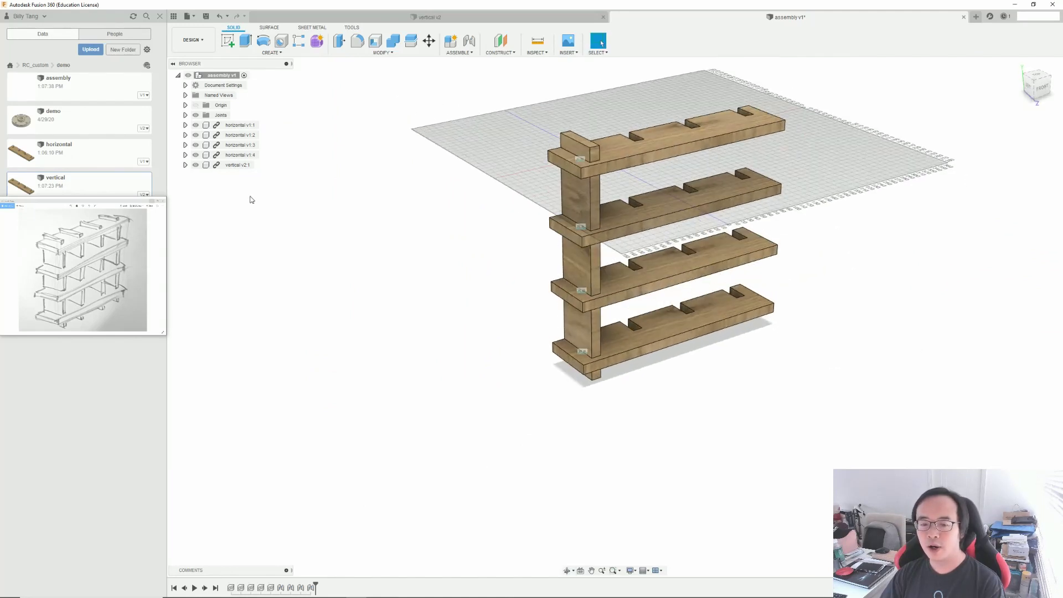
{"action": "left_click", "coordinate": [238, 164]}
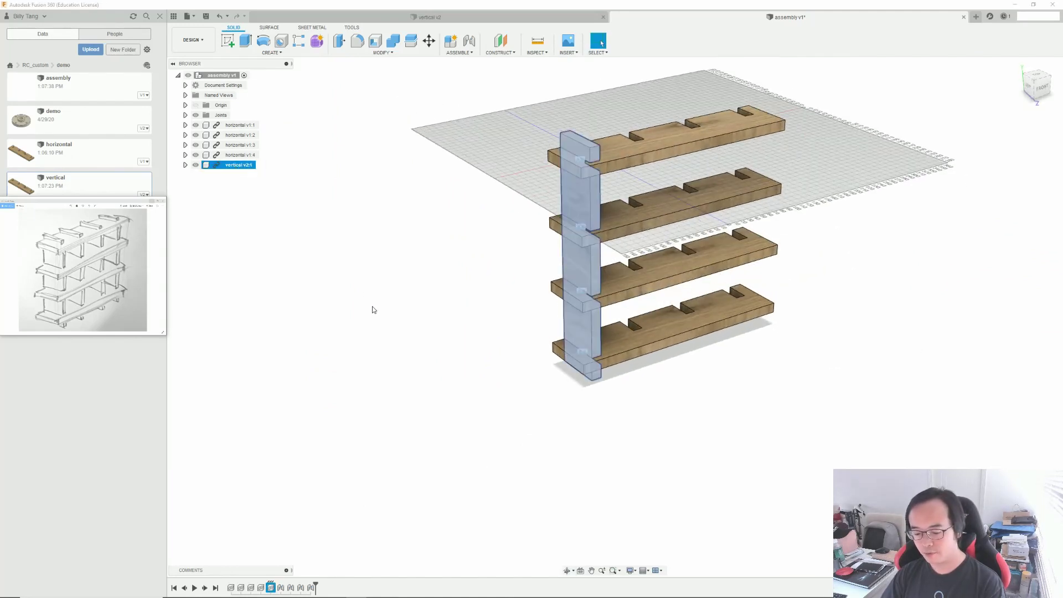
Paste three copies of the vertical board into the assembly
{"action": "key", "text": "ctrl+v"}
{"action": "key", "text": "Return"}
{"action": "key", "text": "ctrl+v"}
{"action": "key", "text": "Return"}
{"action": "key", "text": "ctrl+v"}
{"action": "key", "text": "Return"}
{"action": "middle_click_drag", "start_coordinate": [607, 235], "coordinate": [783, 327], "text": "shift"}
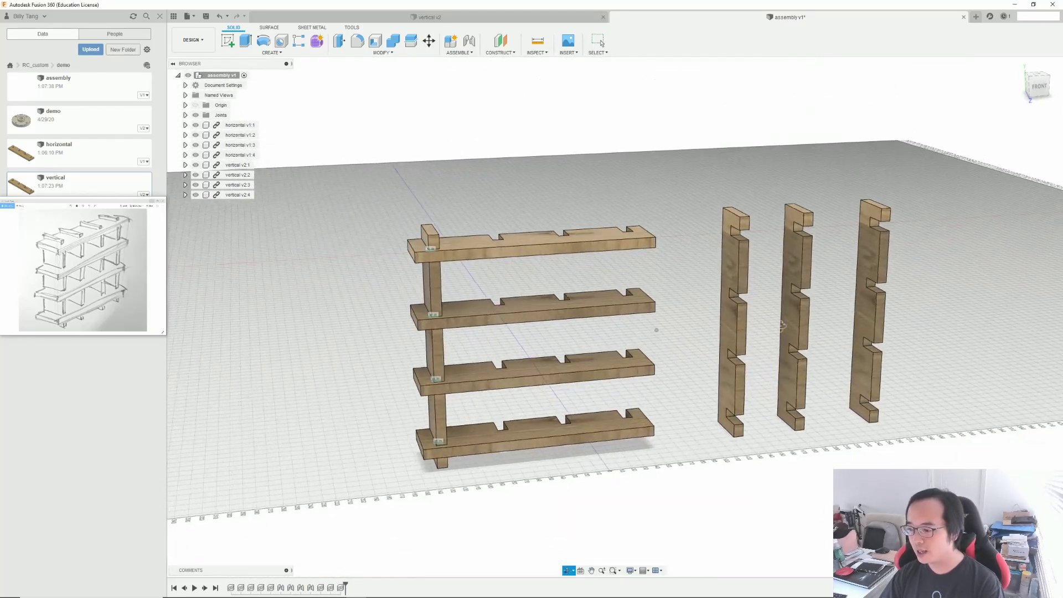
Joint the copied vertical boards into the shelf notches
{"action": "key", "text": "j"}
{"action": "left_click", "coordinate": [798, 212]}
{"action": "middle_click_drag", "start_coordinate": [798, 212], "coordinate": [817, 253], "text": "shift"}
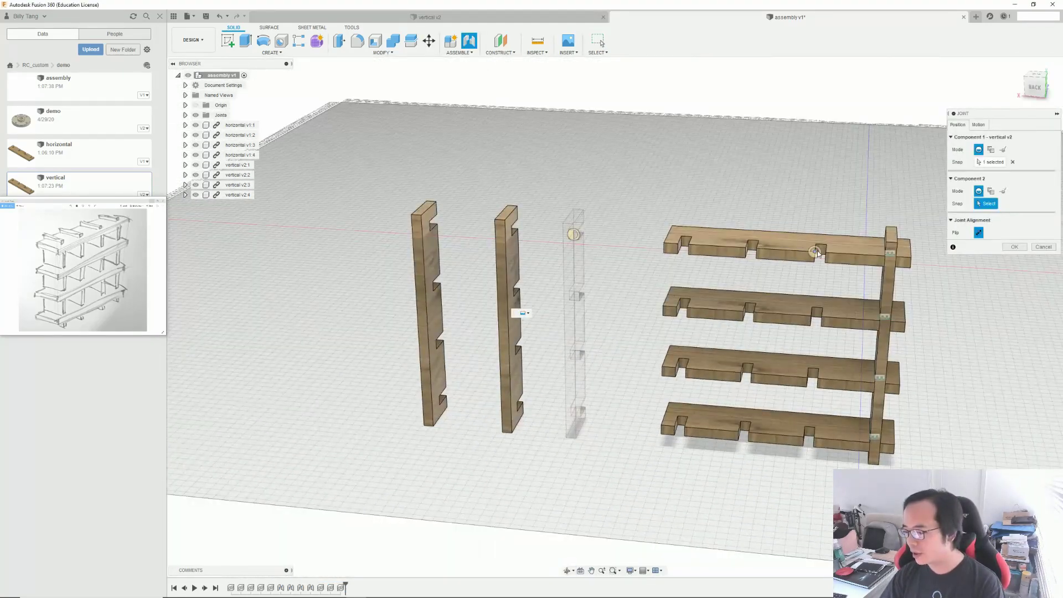
{"action": "left_click", "coordinate": [820, 250]}
{"action": "key", "text": "Return"}
{"action": "mouse_move", "coordinate": [749, 290]}
{"action": "middle_mouse_down", "text": "shift"}
{"action": "mouse_move", "coordinate": [698, 312]}
{"action": "mouse_move", "coordinate": [658, 308]}
{"action": "middle_mouse_up", "text": "shift"}
{"action": "key", "text": "j"}
{"action": "left_click", "coordinate": [772, 288]}
{"action": "mouse_move", "coordinate": [772, 288]}
{"action": "middle_mouse_down", "text": "shift"}
{"action": "mouse_move", "coordinate": [633, 336]}
{"action": "mouse_move", "coordinate": [756, 334]}
{"action": "mouse_move", "coordinate": [575, 265]}
{"action": "middle_mouse_up", "text": "shift"}
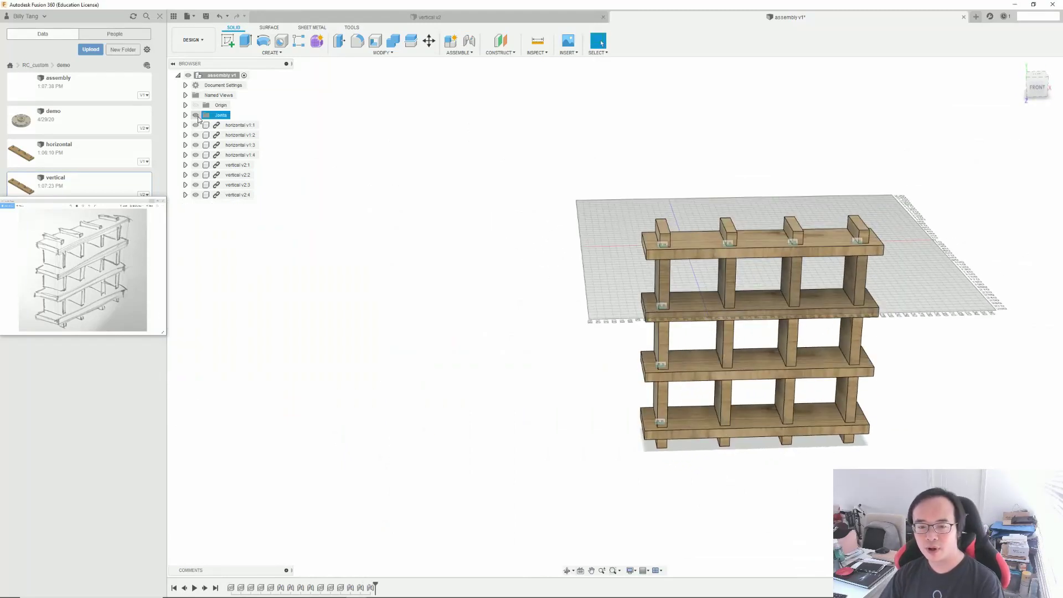
Hide the joint markers and the layout grid, and reorient the shelf to an isometric view
{"action": "left_click", "coordinate": [196, 115]}
{"action": "middle_click_drag", "start_coordinate": [581, 290], "coordinate": [755, 332], "text": "shift"}
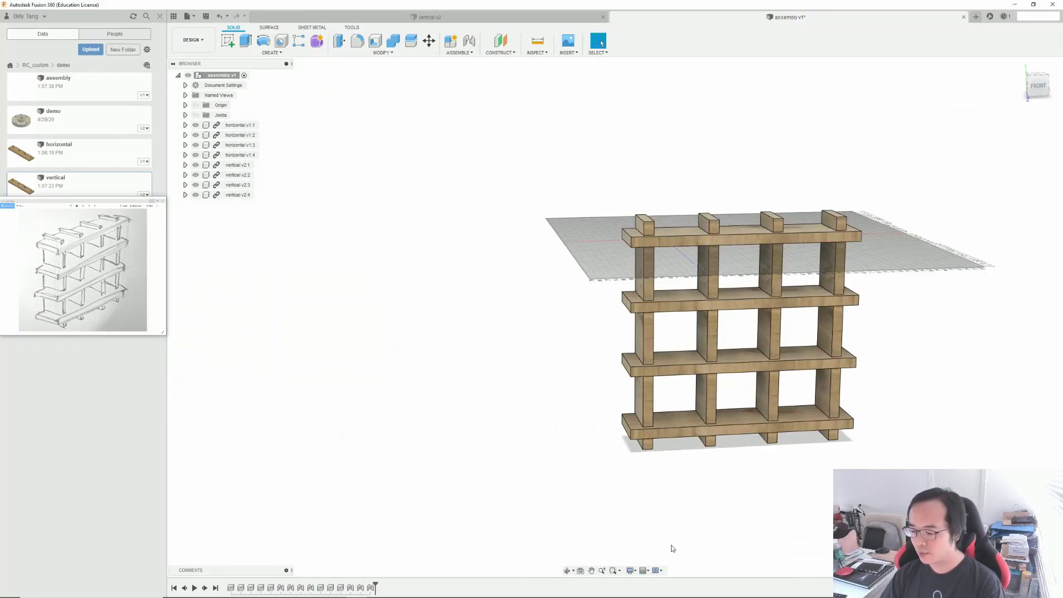
{"action": "left_click", "coordinate": [647, 573]}
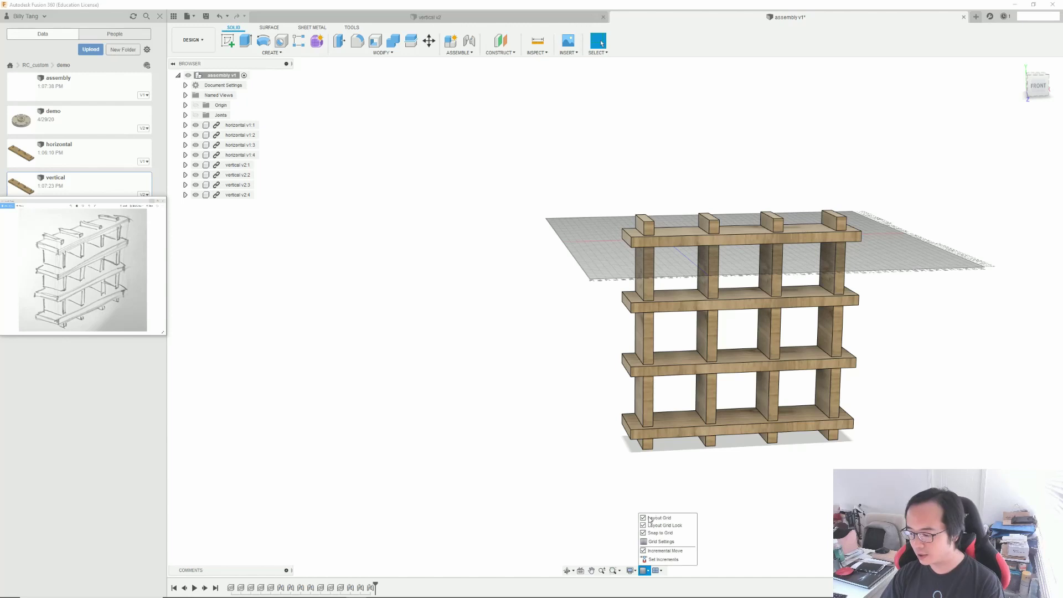
{"action": "left_click", "coordinate": [650, 518]}
{"action": "mouse_move", "coordinate": [752, 313]}
{"action": "middle_mouse_down", "text": "shift"}
{"action": "mouse_move", "coordinate": [699, 320]}
{"action": "mouse_move", "coordinate": [789, 304]}
{"action": "middle_mouse_up", "text": "shift"}
{"action": "left_click", "coordinate": [1055, 102]}
{"action": "left_click", "coordinate": [1013, 126]}
In the vertical v2 design, start a drawing From Design and check its drafting Standard
{"action": "left_click", "coordinate": [427, 17]}
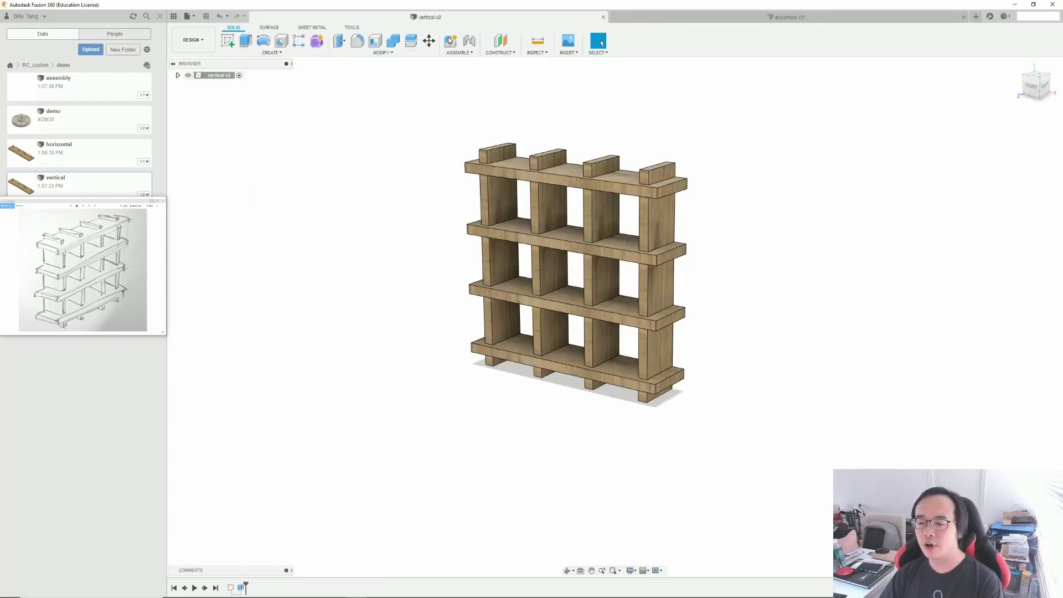
{"action": "middle_click_drag", "start_coordinate": [645, 301], "coordinate": [657, 283], "text": "shift"}
{"action": "mouse_move", "coordinate": [752, 304]}
{"action": "middle_mouse_down"}
{"action": "mouse_move", "coordinate": [623, 245]}
{"action": "mouse_move", "coordinate": [386, 199]}
{"action": "middle_mouse_up"}
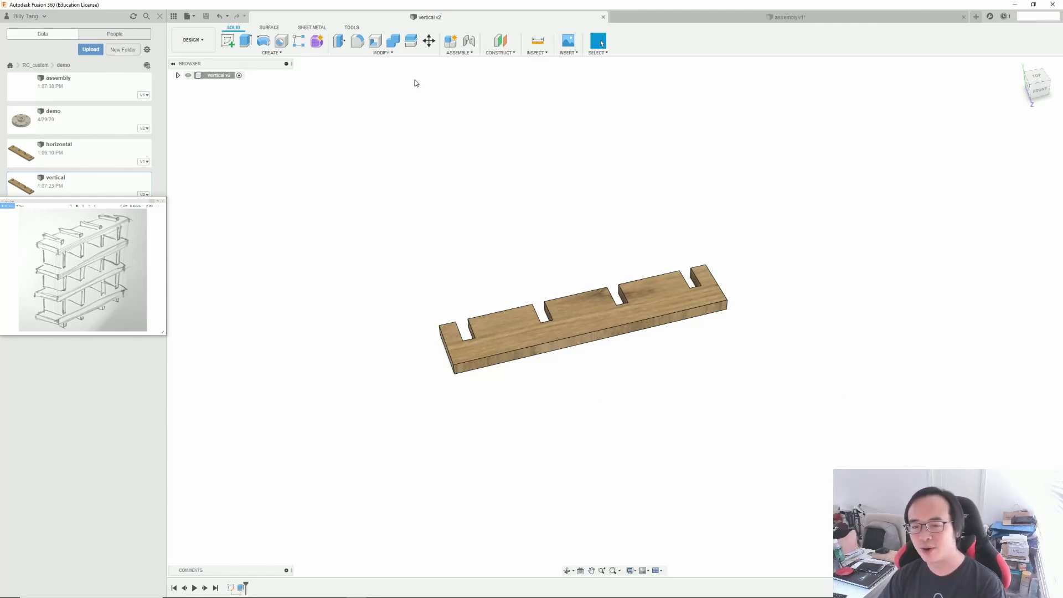
{"action": "left_click", "coordinate": [209, 43]}
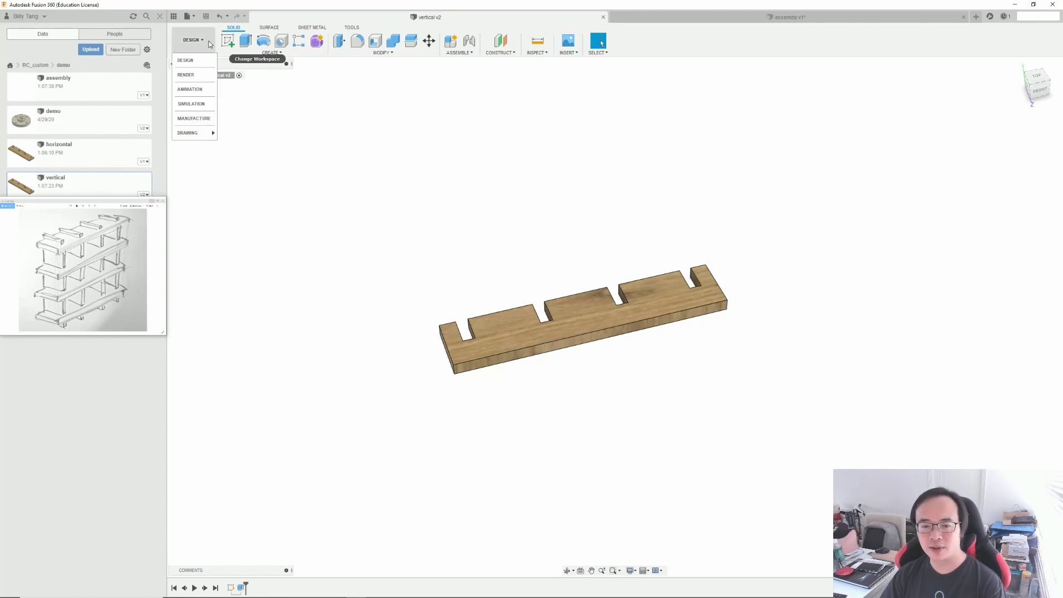
{"action": "left_click", "coordinate": [231, 134]}
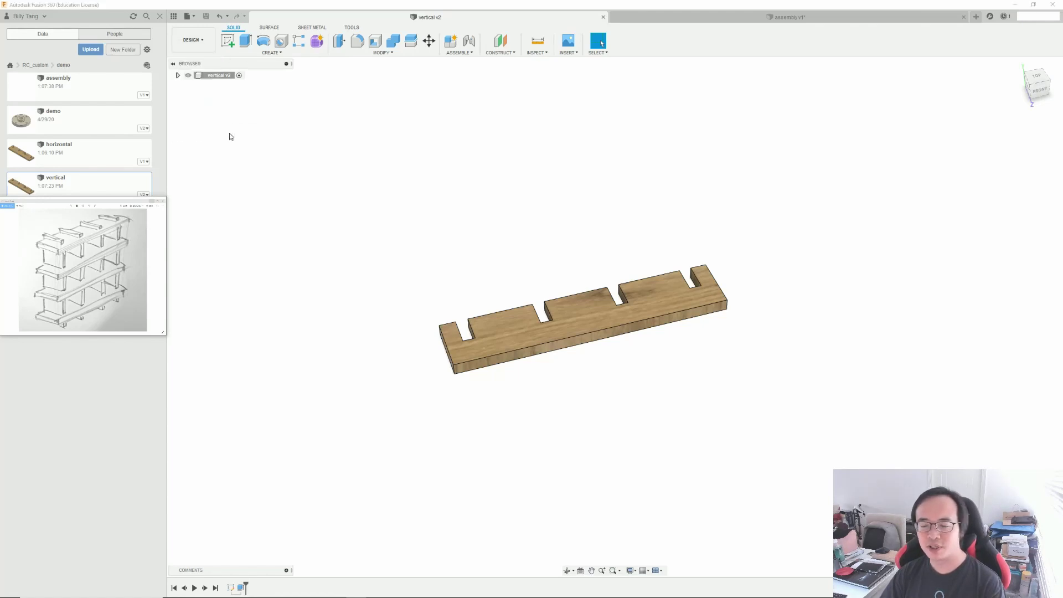
{"action": "left_click", "coordinate": [1017, 192]}
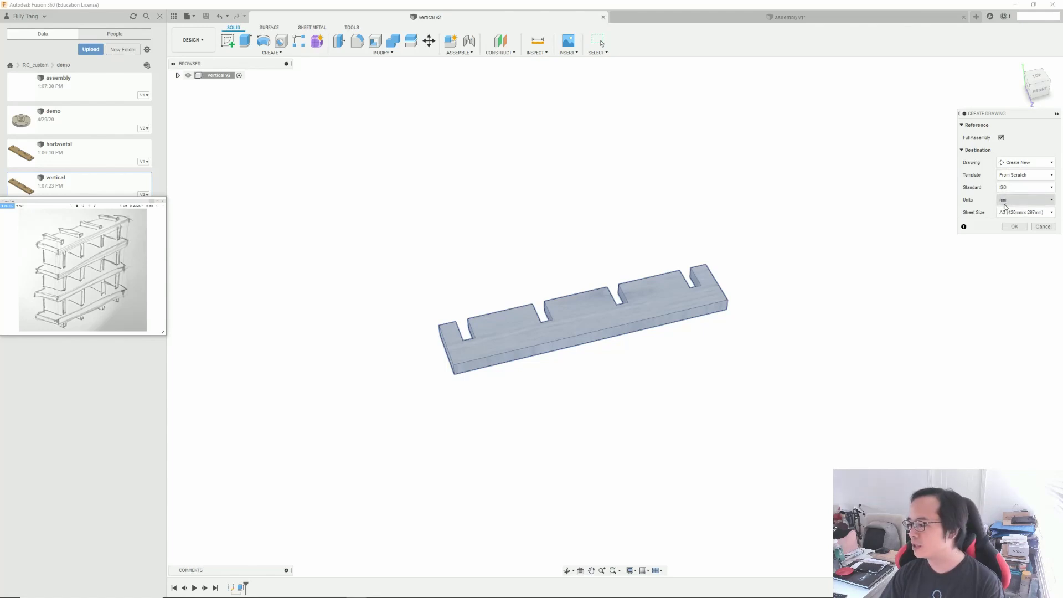
Set the sheet size to A3 (420mm x 297mm) and create the drawing
{"action": "left_click", "coordinate": [1023, 214]}
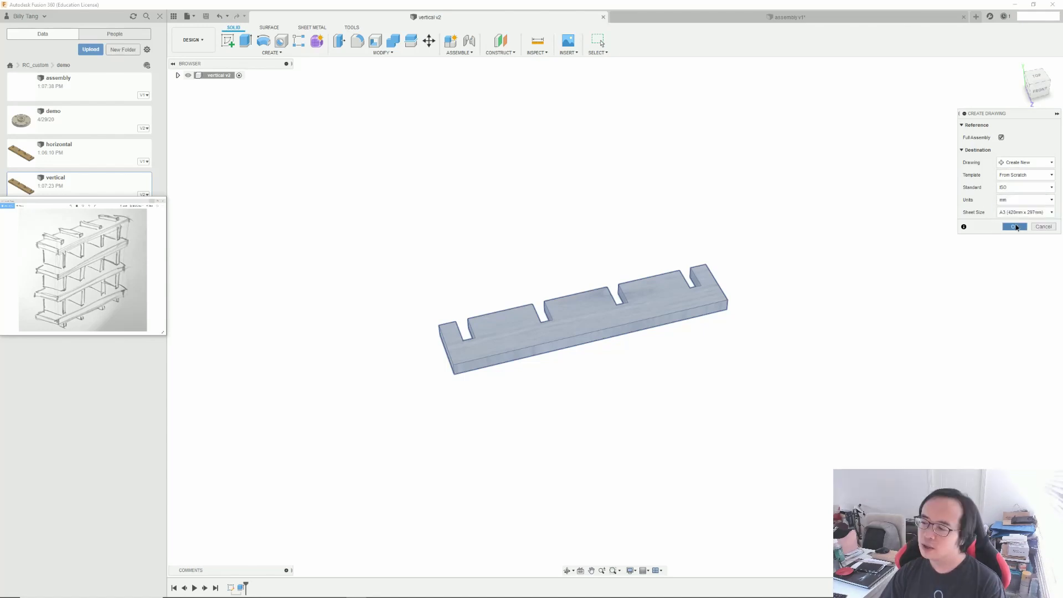
{"action": "left_click", "coordinate": [1015, 227]}
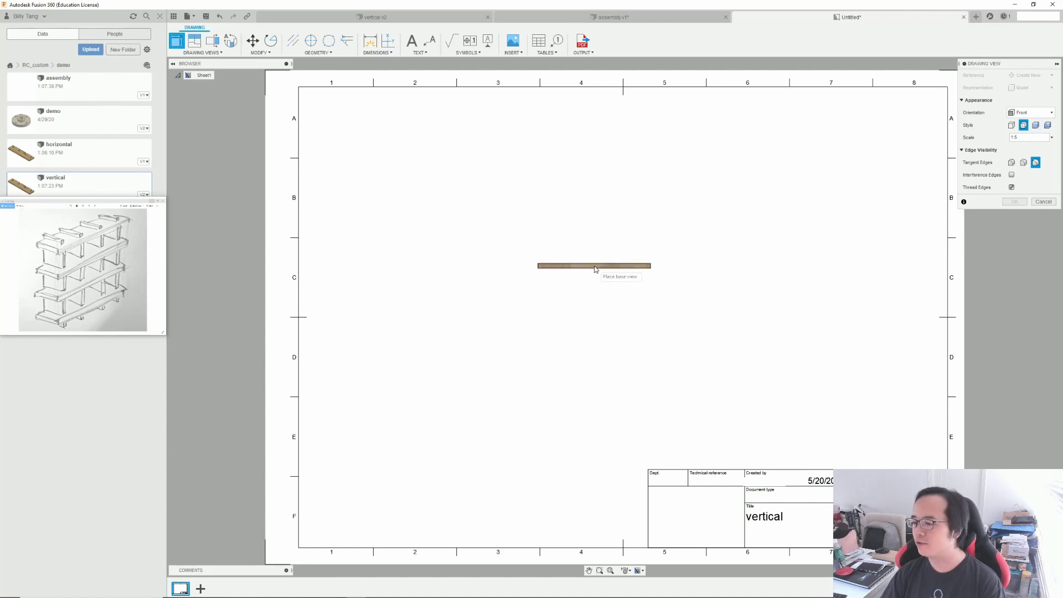
Place a Top-oriented base view of the board at 1:2 scale
{"action": "left_click", "coordinate": [1048, 115]}
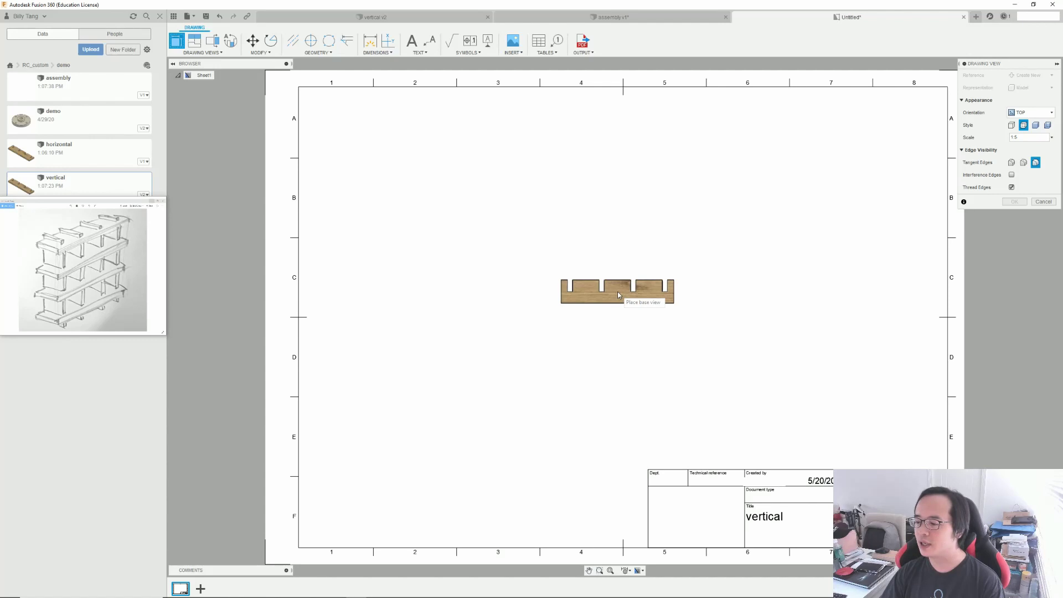
{"action": "type", "text": "1:2"}
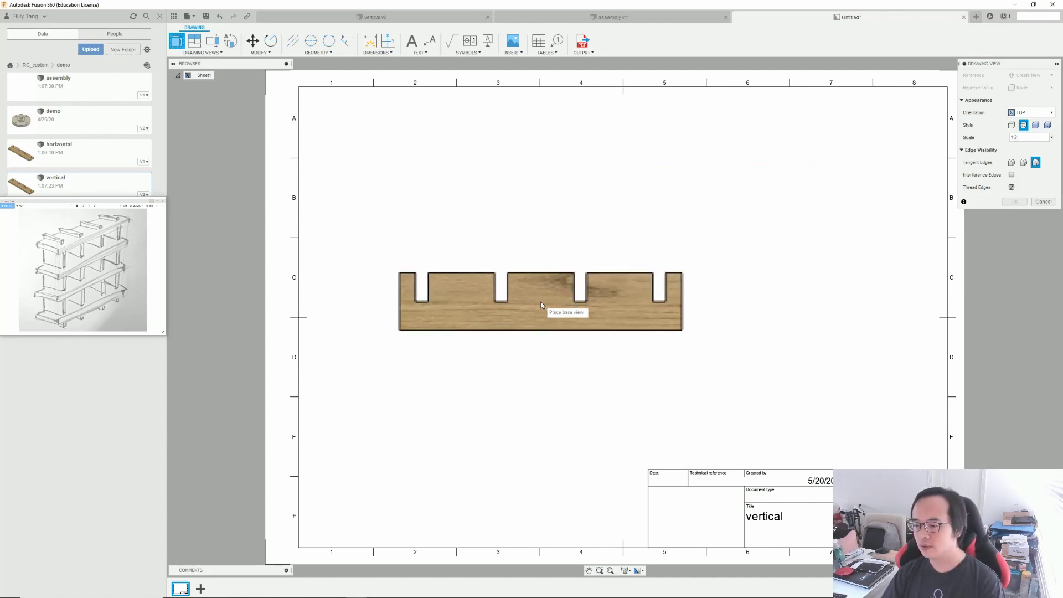
{"action": "left_click", "coordinate": [542, 305]}
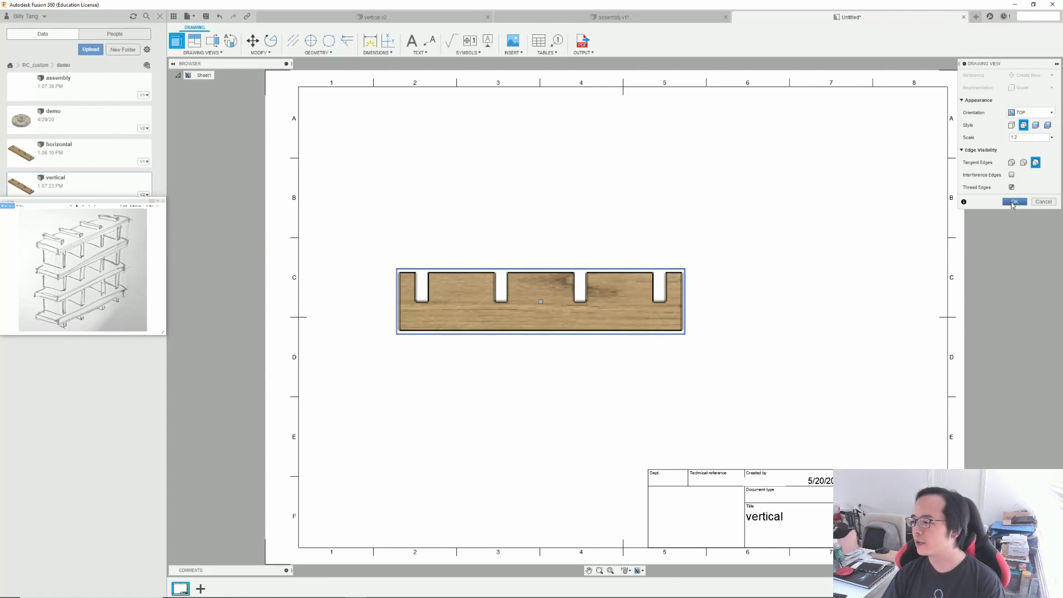
{"action": "left_click", "coordinate": [1013, 202]}
{"action": "scroll", "coordinate": [588, 331], "scroll_direction": "down", "scroll_amount": 2}
{"action": "scroll", "coordinate": [590, 336], "scroll_direction": "up", "scroll_amount": 3}
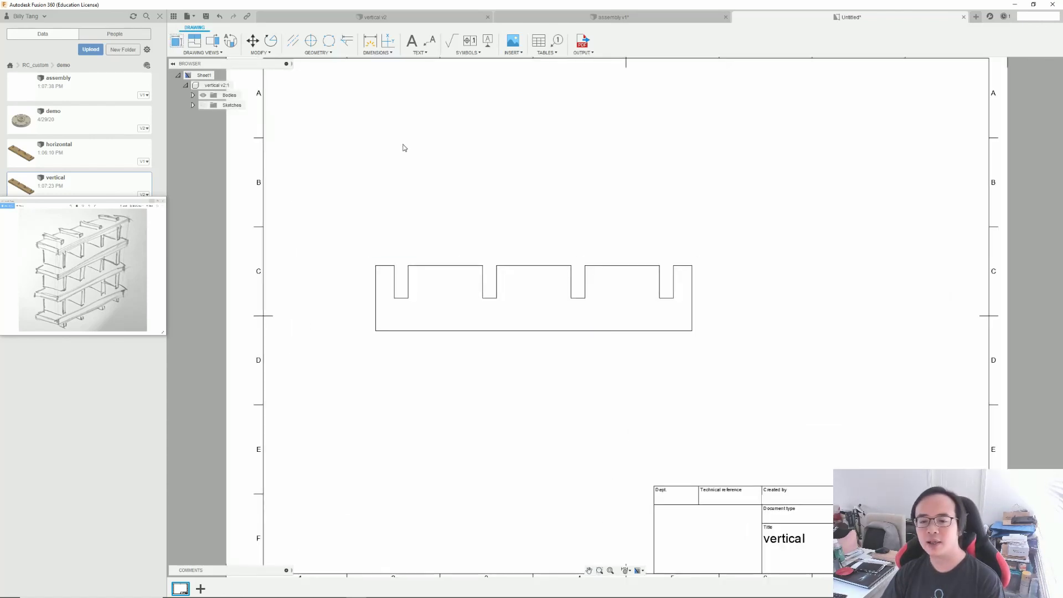
Add a projected side view to the right of the top view
{"action": "left_click", "coordinate": [199, 43]}
{"action": "left_click", "coordinate": [537, 298]}
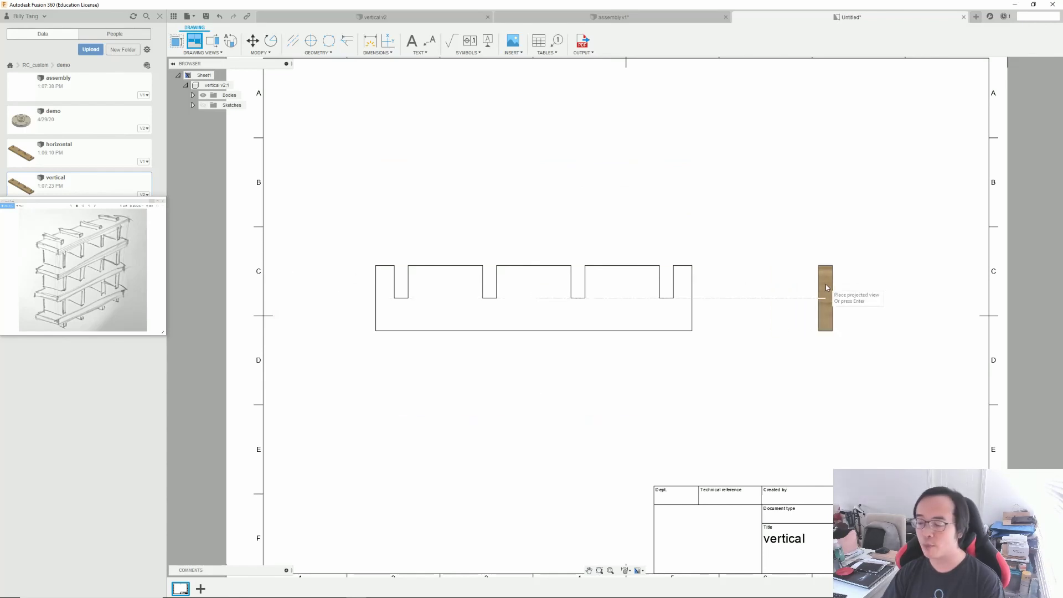
{"action": "left_click", "coordinate": [826, 287]}
Add baseline dimensions from the board's left end to the first notches, including 210 and 225
{"action": "key", "text": "Return"}
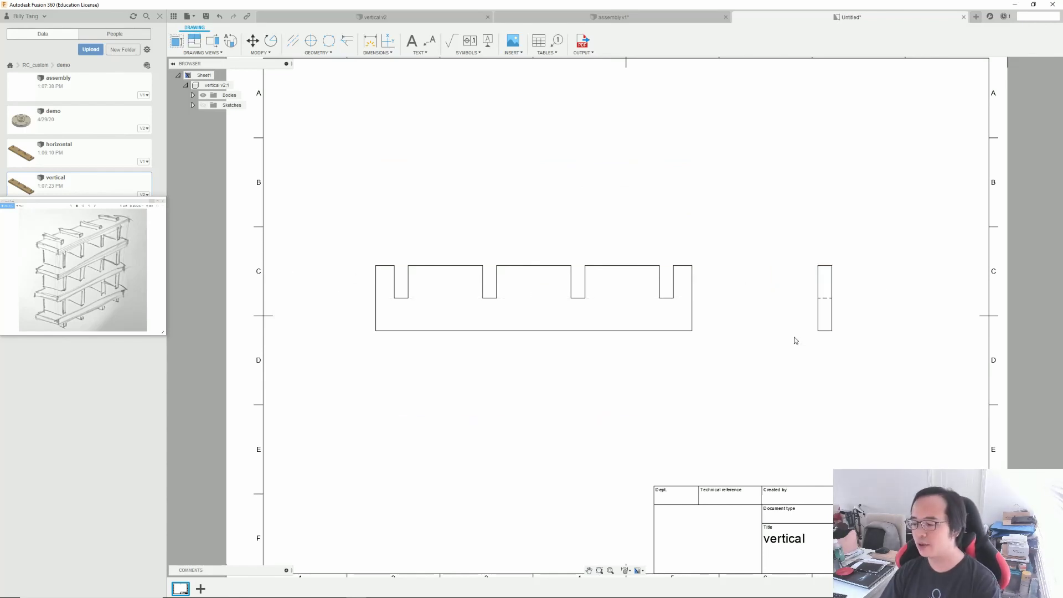
{"action": "scroll", "coordinate": [659, 315], "scroll_direction": "up", "scroll_amount": 1}
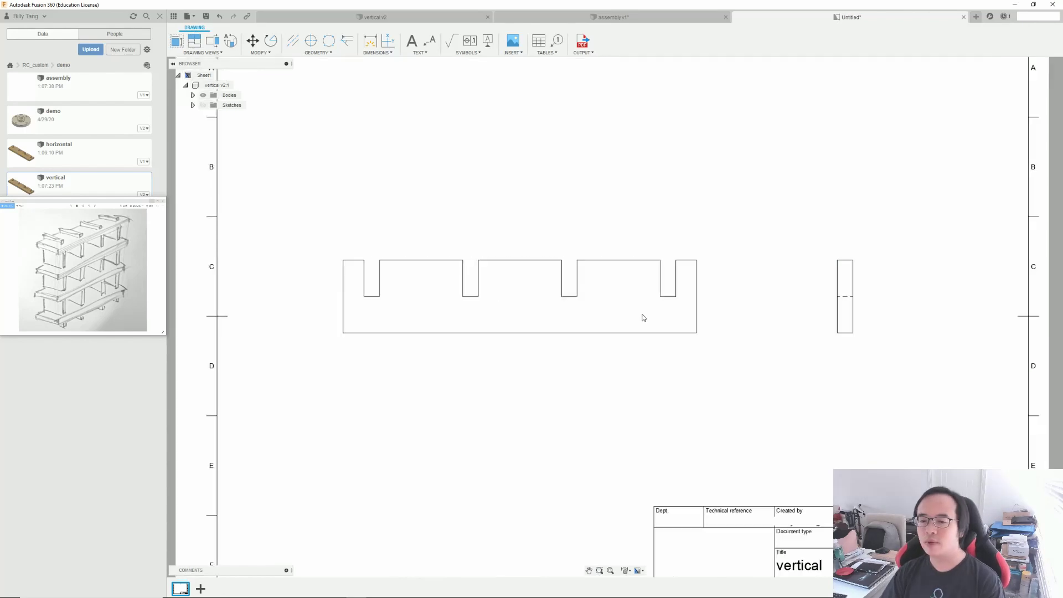
{"action": "left_click", "coordinate": [376, 50]}
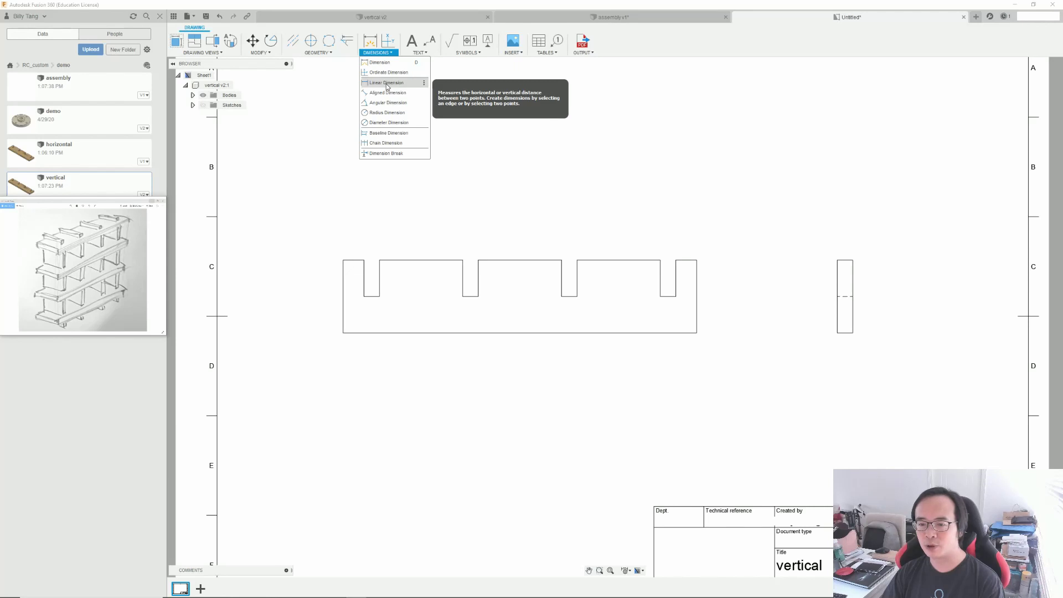
{"action": "left_click", "coordinate": [369, 44]}
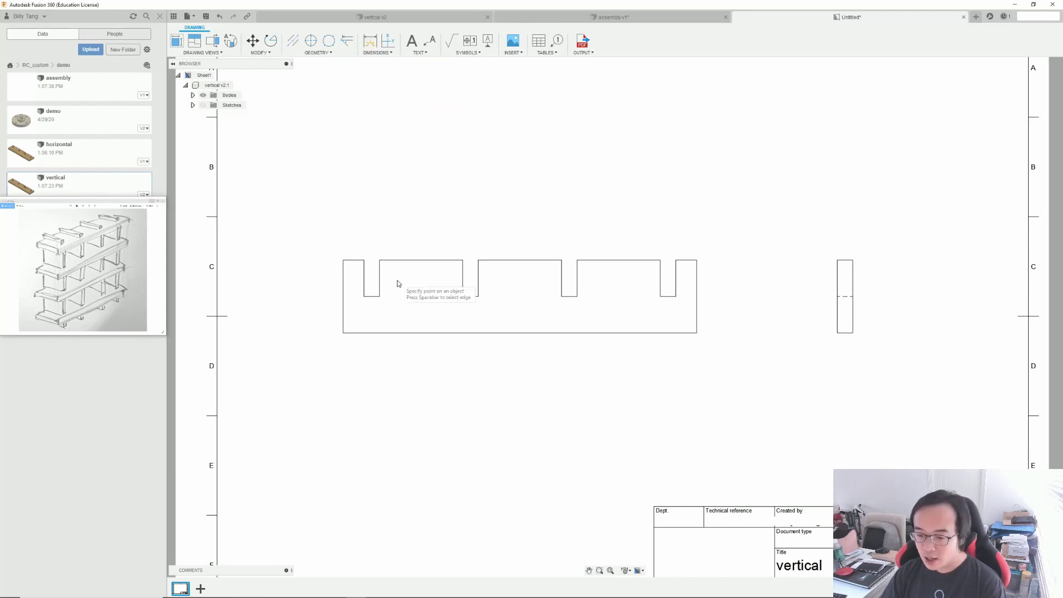
{"action": "left_click", "coordinate": [352, 258]}
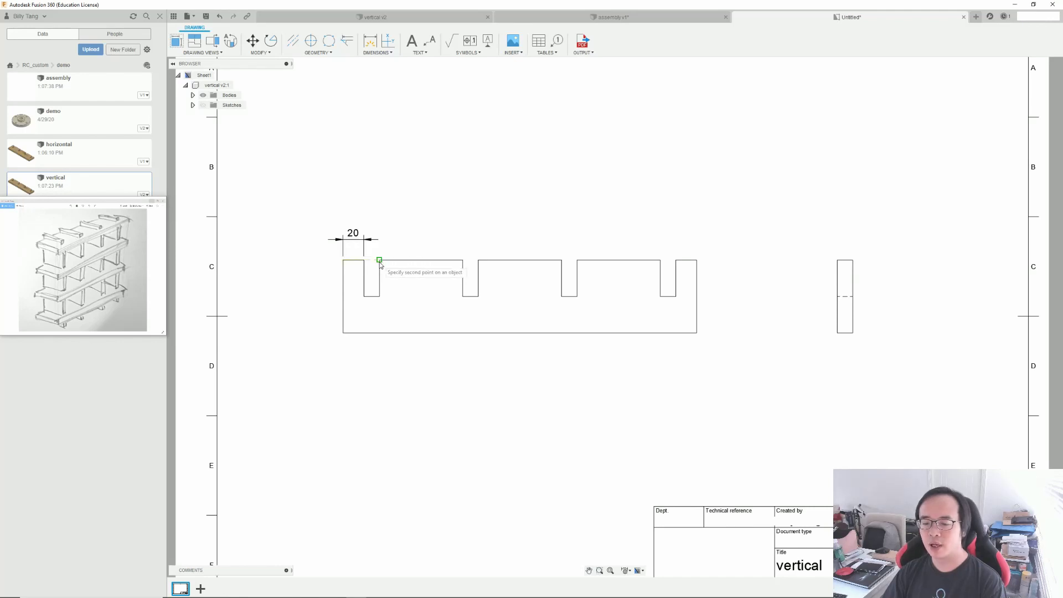
{"action": "left_click", "coordinate": [463, 260]}
{"action": "left_click", "coordinate": [478, 260]}
{"action": "left_click", "coordinate": [351, 261]}
{"action": "left_click", "coordinate": [561, 261]}
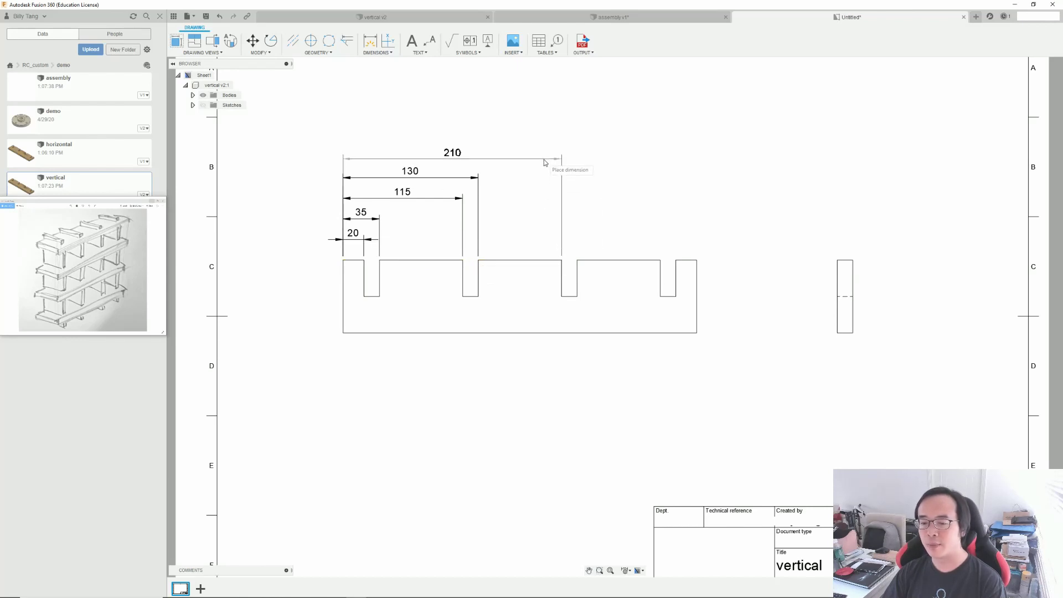
{"action": "left_click", "coordinate": [545, 162]}
{"action": "left_click", "coordinate": [344, 261]}
Add the 305, 320 and 340 overall baseline dimensions
{"action": "left_click", "coordinate": [577, 260]}
{"action": "left_click", "coordinate": [553, 138]}
{"action": "left_click", "coordinate": [344, 260]}
{"action": "left_click", "coordinate": [660, 260]}
{"action": "left_click", "coordinate": [637, 119]}
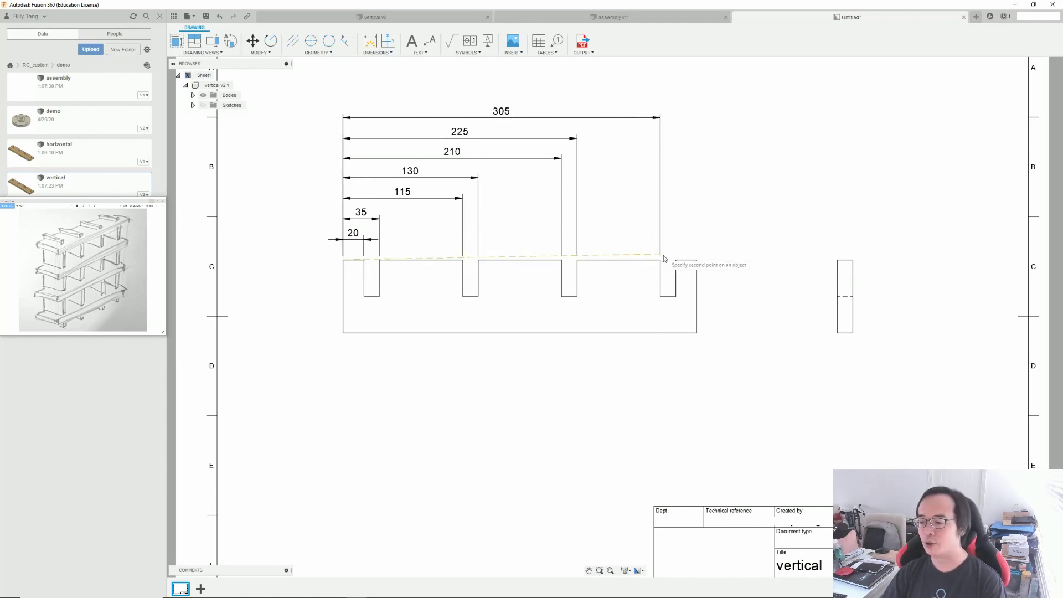
{"action": "left_click", "coordinate": [681, 102]}
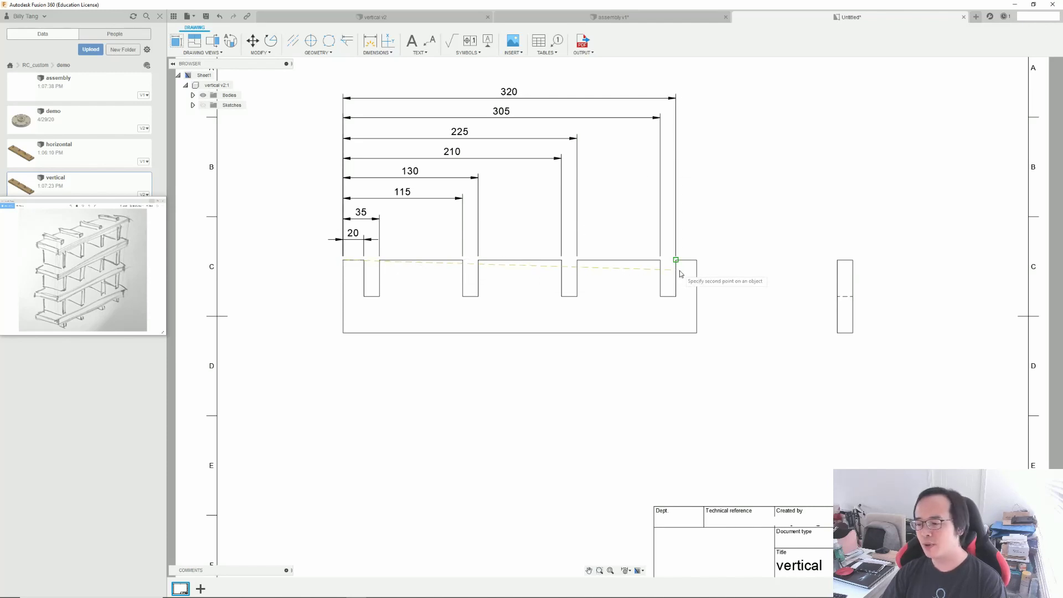
{"action": "left_click", "coordinate": [695, 264]}
{"action": "left_click", "coordinate": [613, 87]}
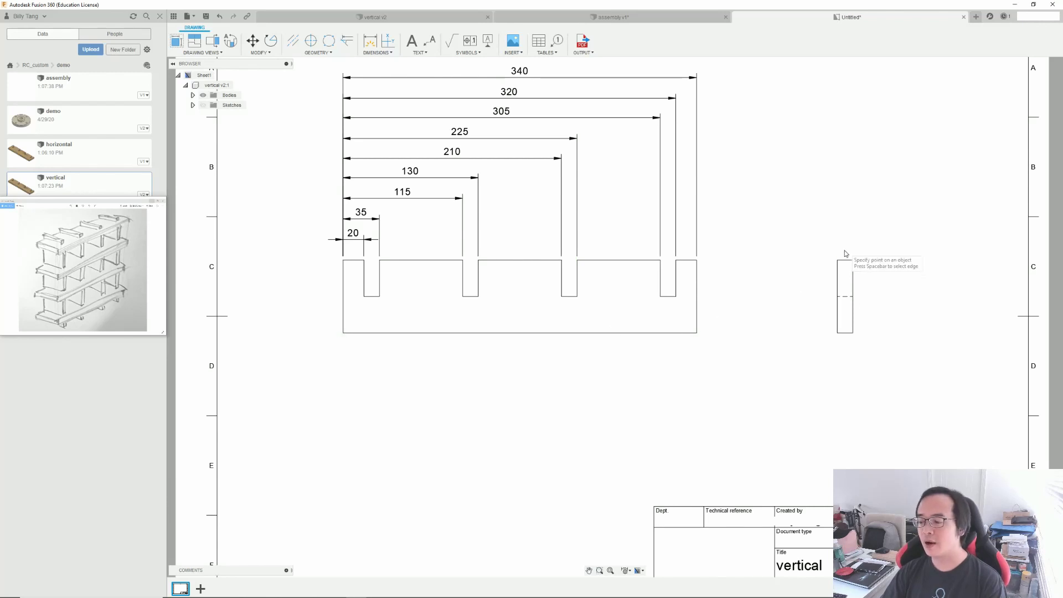
Dimension the 15 side-view thickness, 70 height and 35 notch depth
{"action": "left_click", "coordinate": [875, 237]}
{"action": "left_click", "coordinate": [343, 333]}
{"action": "left_click", "coordinate": [344, 260]}
{"action": "left_click", "coordinate": [279, 296]}
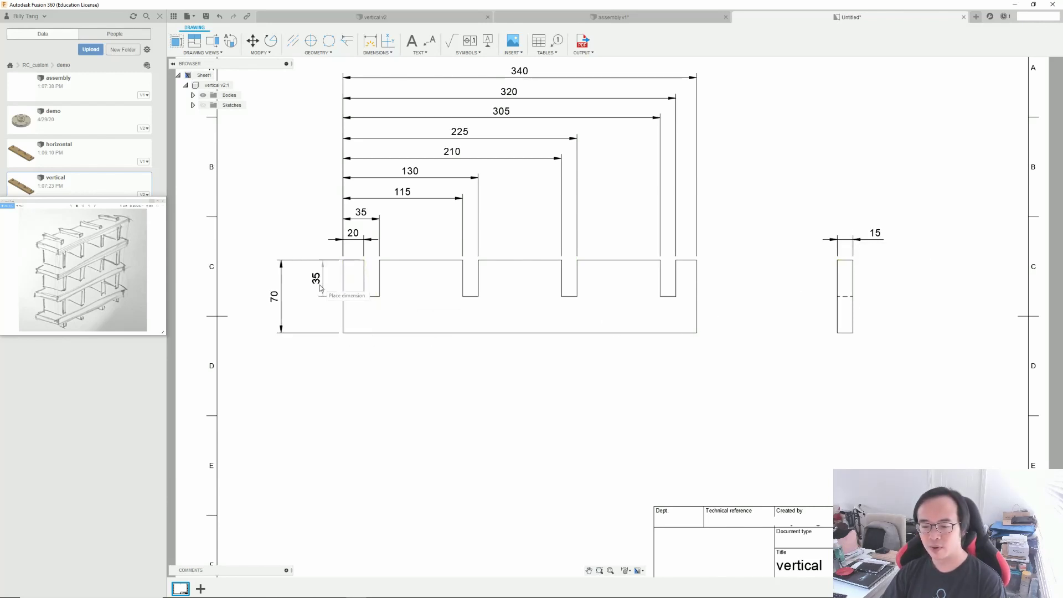
{"action": "left_click", "coordinate": [364, 297]}
{"action": "left_click", "coordinate": [299, 277]}
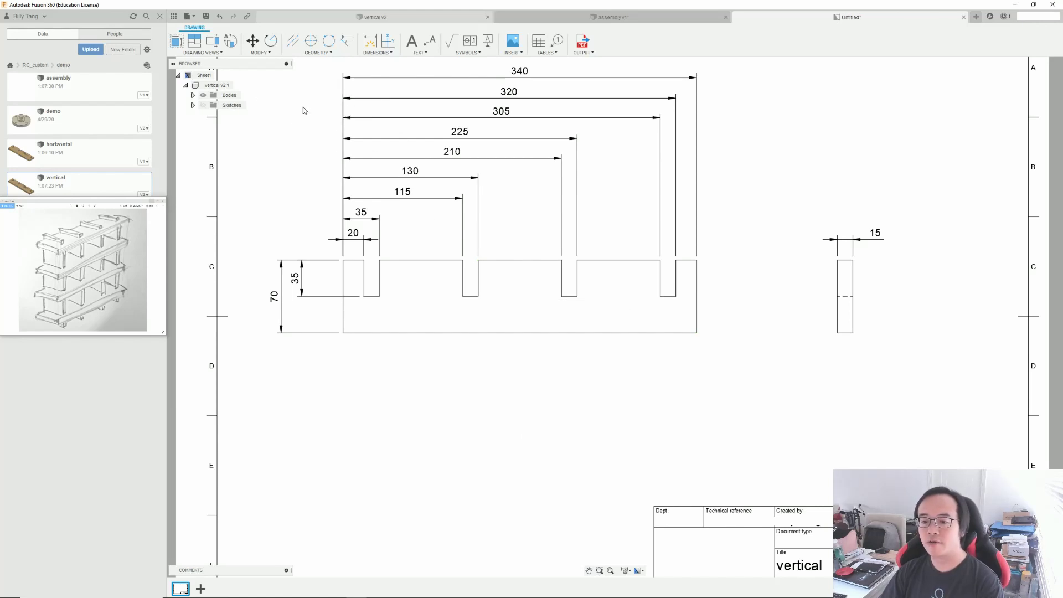
Delete the old baseline dimensions and the 70 and 35 height dimensions
{"action": "left_click_drag", "start_coordinate": [310, 79], "coordinate": [709, 255]}
{"action": "key", "text": "Delete"}
{"action": "left_click_drag", "start_coordinate": [321, 249], "coordinate": [300, 277]}
{"action": "key", "text": "Delete"}
Start a chain dimension from the board's left end to the first notch
{"action": "left_click", "coordinate": [376, 52]}
{"action": "left_click", "coordinate": [387, 83]}
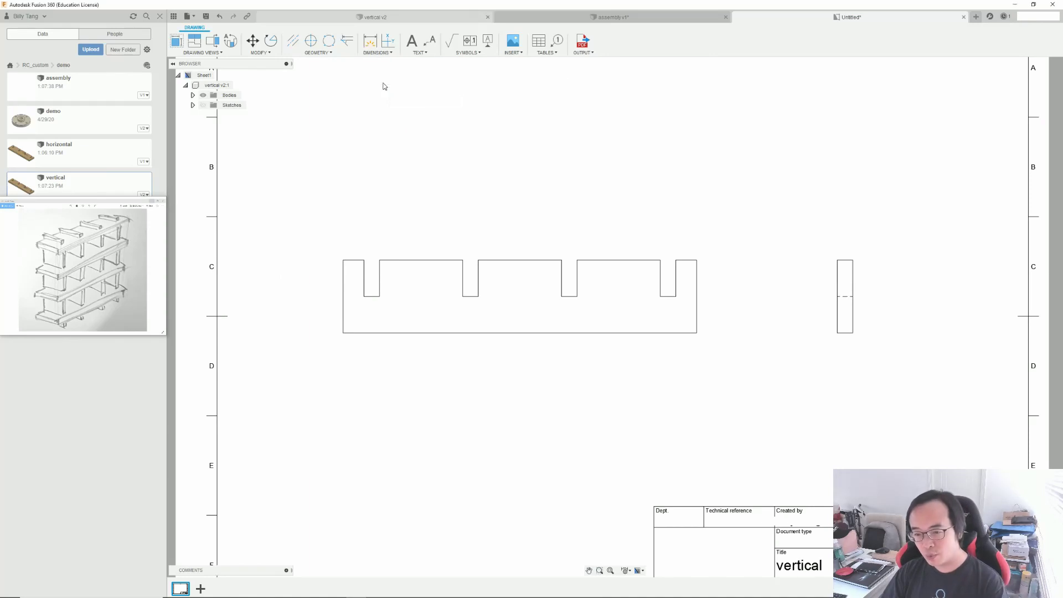
{"action": "left_click", "coordinate": [363, 260]}
{"action": "left_click", "coordinate": [462, 260]}
{"action": "left_click", "coordinate": [408, 236]}
Continue the chain across all notches and gaps to the right end, spacing the 15 and 20 labels
{"action": "left_click", "coordinate": [376, 52]}
{"action": "left_click", "coordinate": [463, 260]}
{"action": "left_click", "coordinate": [561, 260]}
{"action": "left_click", "coordinate": [577, 260]}
{"action": "left_click", "coordinate": [660, 260]}
{"action": "left_click", "coordinate": [675, 259]}
{"action": "left_click", "coordinate": [696, 259]}
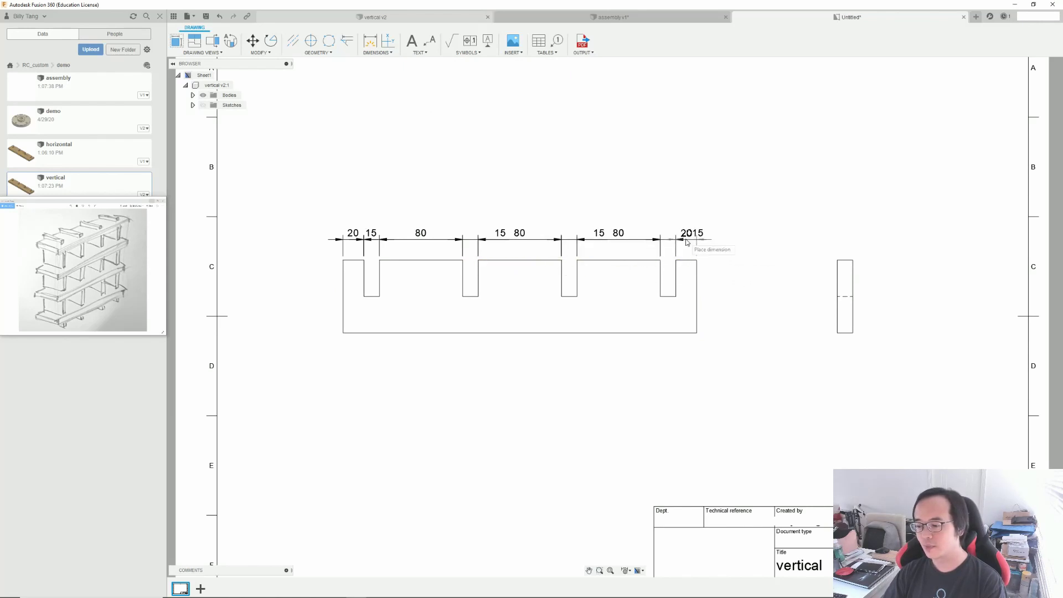
{"action": "left_click", "coordinate": [570, 240]}
{"action": "left_click", "coordinate": [500, 239]}
{"action": "left_click", "coordinate": [599, 240]}
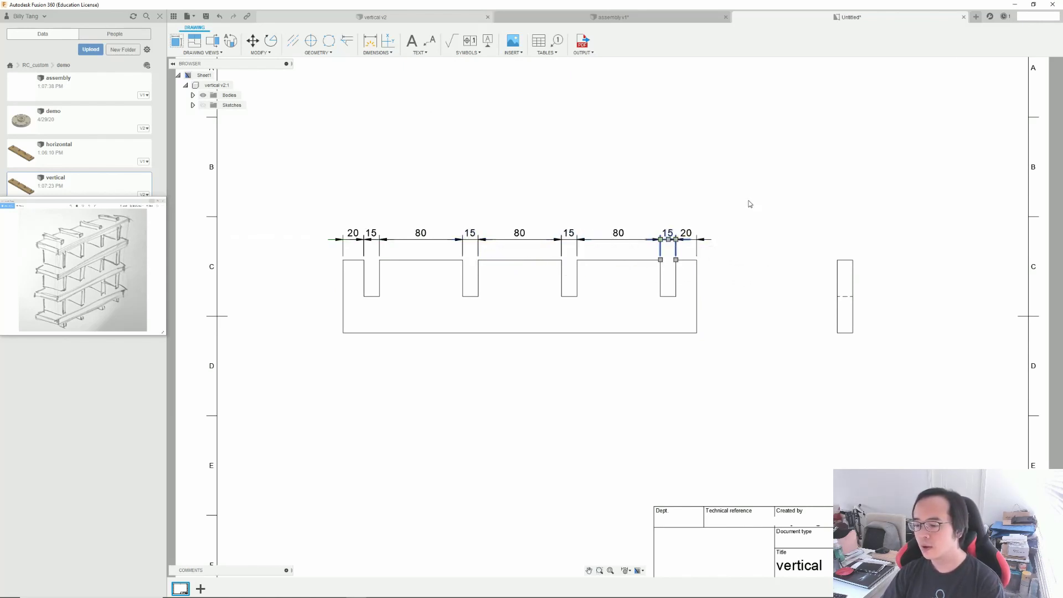
Add a 340 mm overall length dimension above the chain
{"action": "left_click", "coordinate": [371, 55]}
{"action": "left_click", "coordinate": [388, 81]}
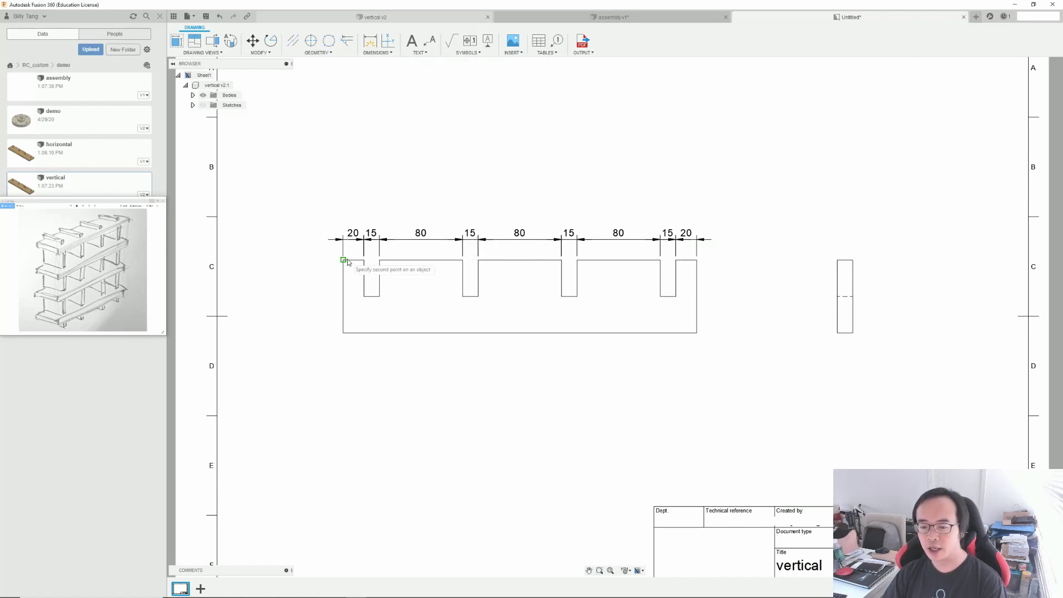
{"action": "left_click", "coordinate": [348, 262]}
{"action": "left_click", "coordinate": [554, 218]}
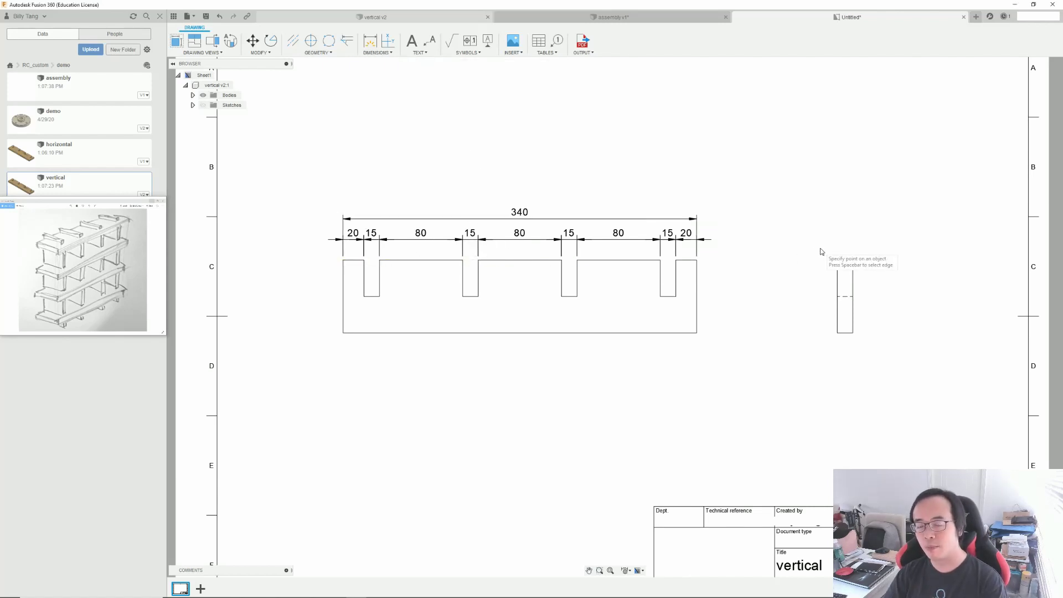
Dimension the 70 height, 35 notch depth and 15 side-view thickness
{"action": "left_click", "coordinate": [377, 53]}
{"action": "left_click", "coordinate": [390, 81]}
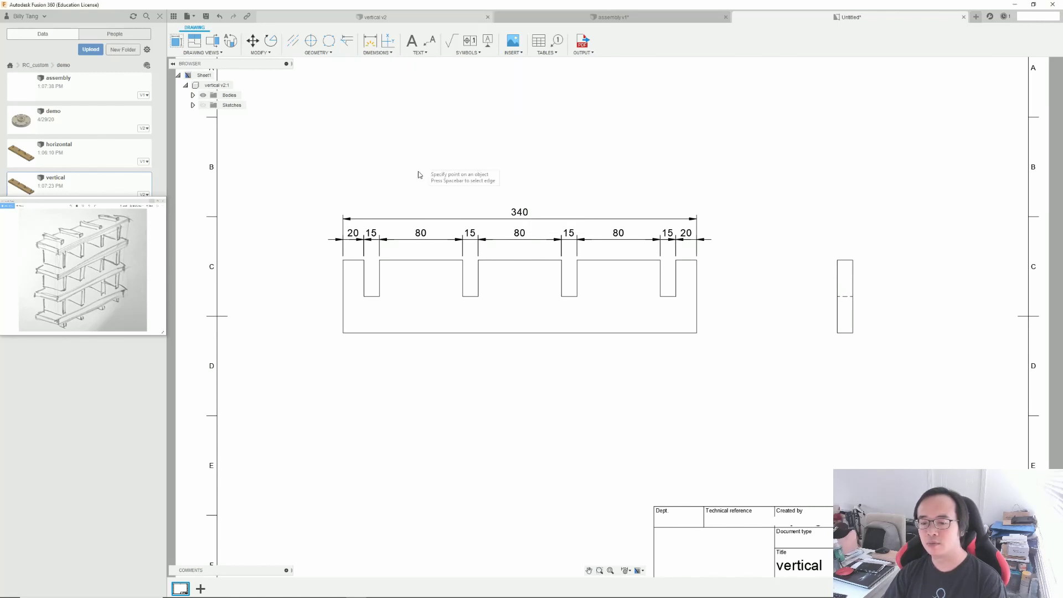
{"action": "left_click", "coordinate": [302, 324]}
{"action": "left_click", "coordinate": [343, 260]}
{"action": "left_click", "coordinate": [364, 296]}
{"action": "left_click", "coordinate": [323, 276]}
{"action": "left_click", "coordinate": [837, 260]}
{"action": "left_click", "coordinate": [852, 260]}
{"action": "left_click", "coordinate": [875, 239]}
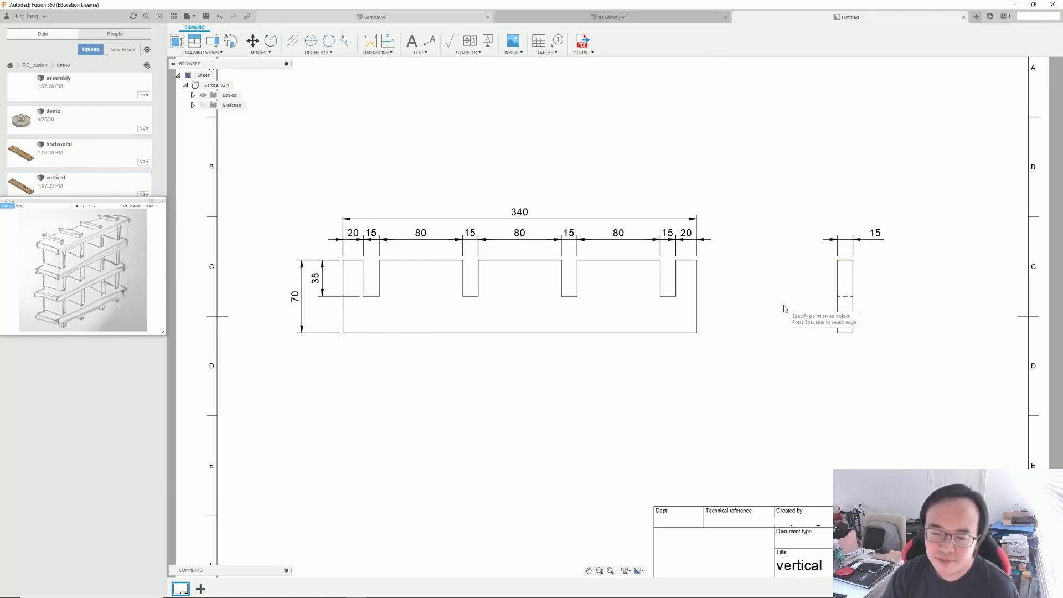
{"action": "scroll", "coordinate": [785, 309], "scroll_direction": "down", "scroll_amount": 1}
{"action": "scroll", "coordinate": [770, 304], "scroll_direction": "down", "scroll_amount": 2}
{"action": "scroll", "coordinate": [753, 299], "scroll_direction": "down", "scroll_amount": 2}
{"action": "scroll", "coordinate": [757, 304], "scroll_direction": "up", "scroll_amount": 1}
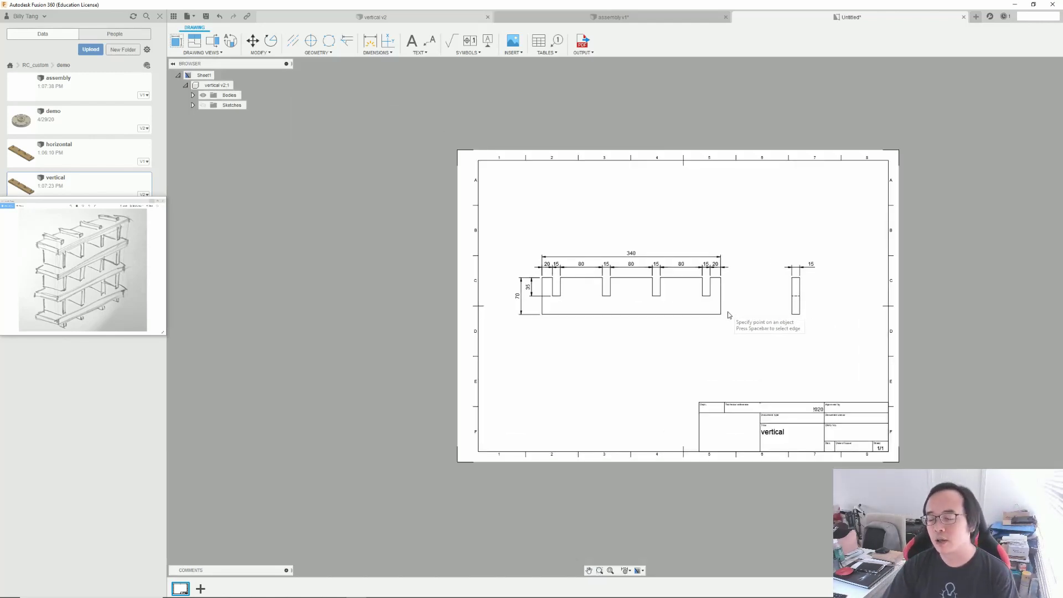
From the shelf assembly design, create a new A3 drawing
{"action": "left_click", "coordinate": [644, 17]}
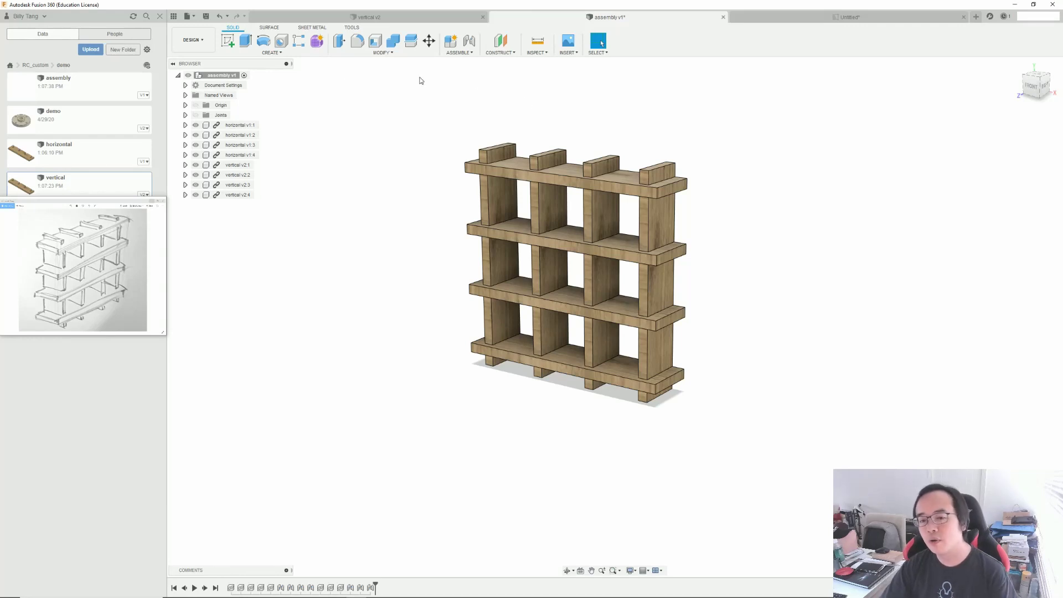
{"action": "left_click", "coordinate": [193, 40]}
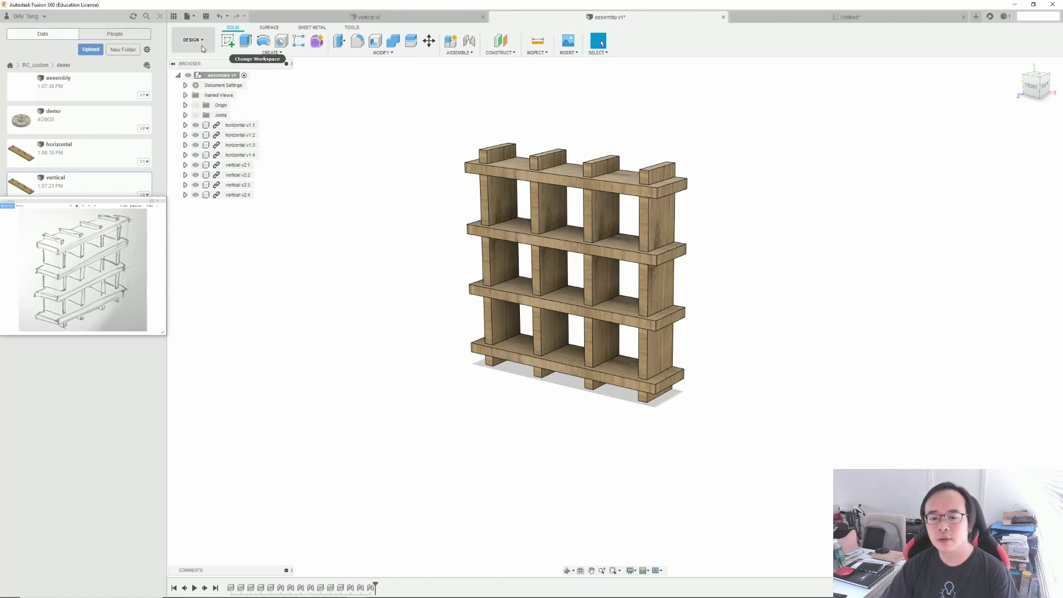
{"action": "mouse_move", "coordinate": [188, 133]}
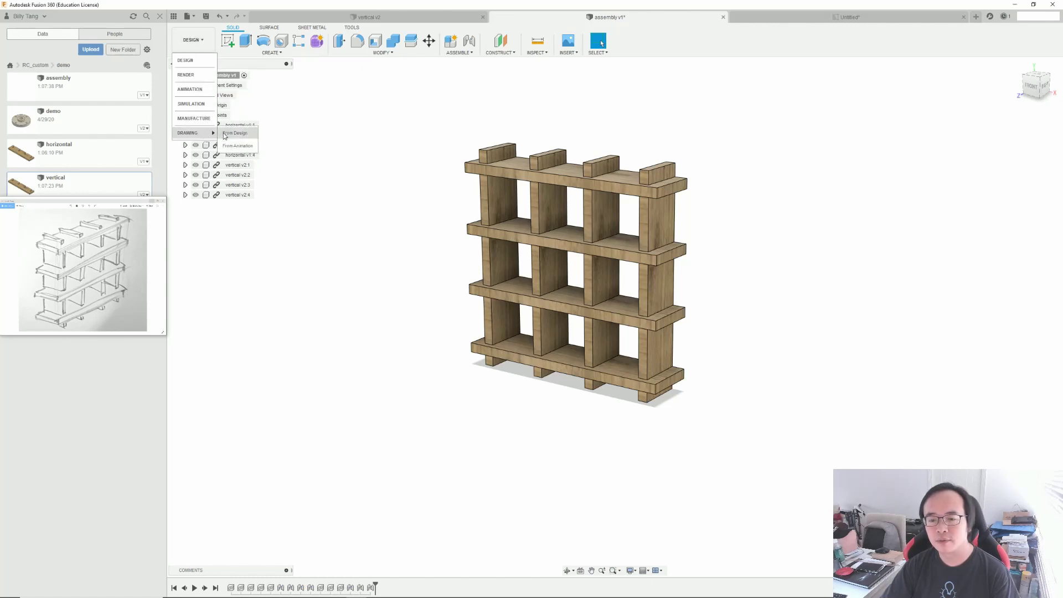
{"action": "left_click", "coordinate": [234, 133]}
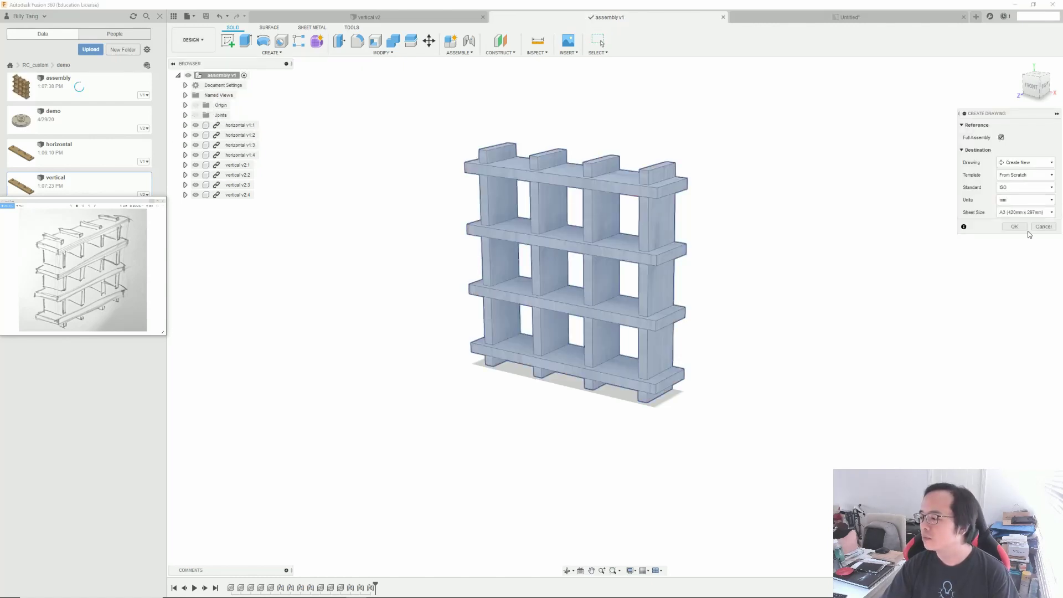
{"action": "left_click", "coordinate": [1015, 227]}
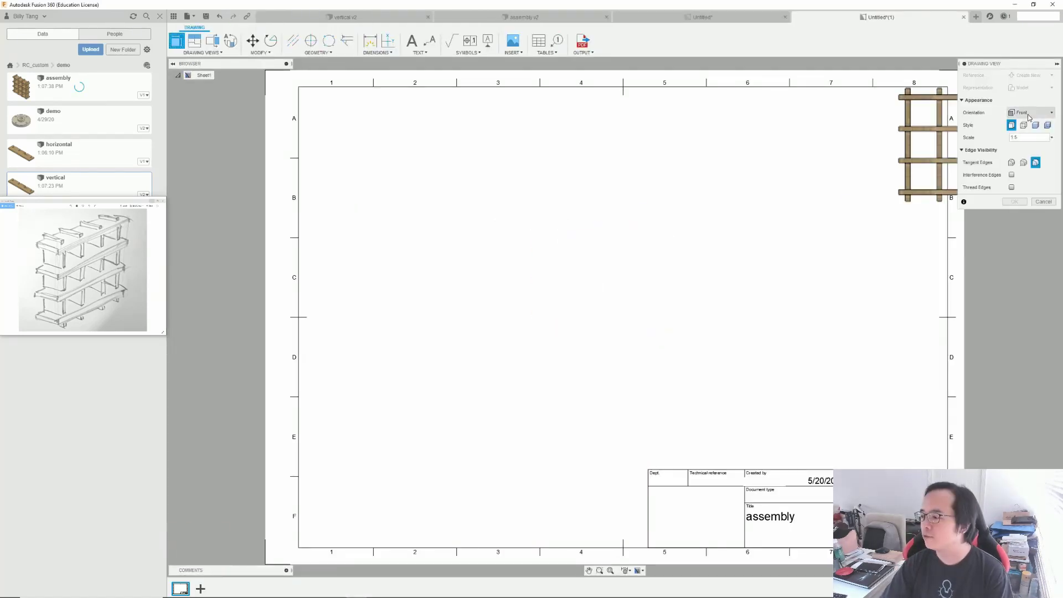
Place an NE Isometric base view of the assembly mid-sheet
{"action": "left_click", "coordinate": [1031, 113]}
{"action": "left_click", "coordinate": [1029, 224]}
{"action": "left_click", "coordinate": [1031, 113]}
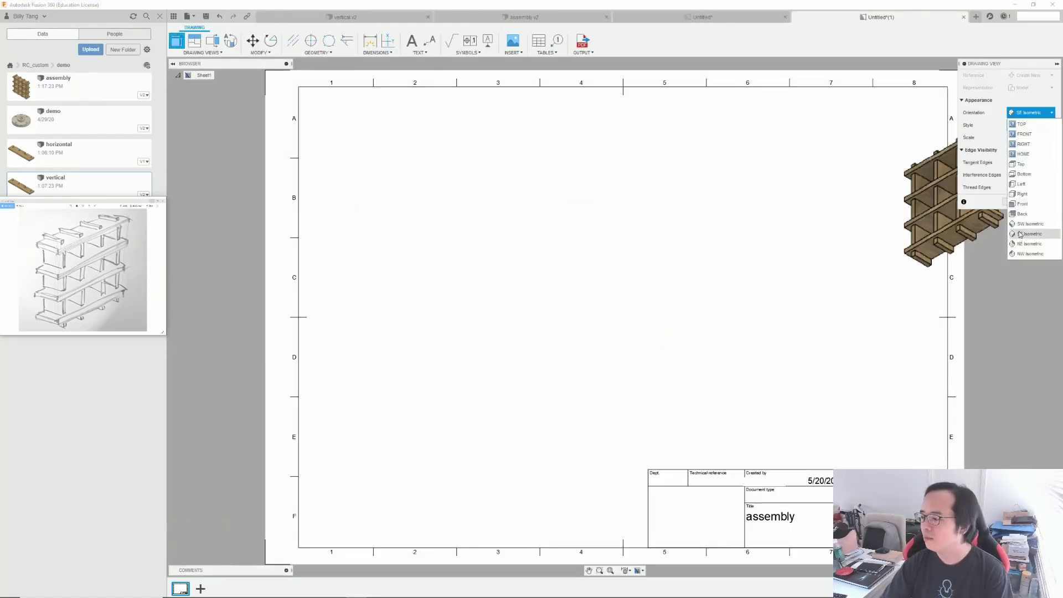
{"action": "left_click", "coordinate": [1021, 248]}
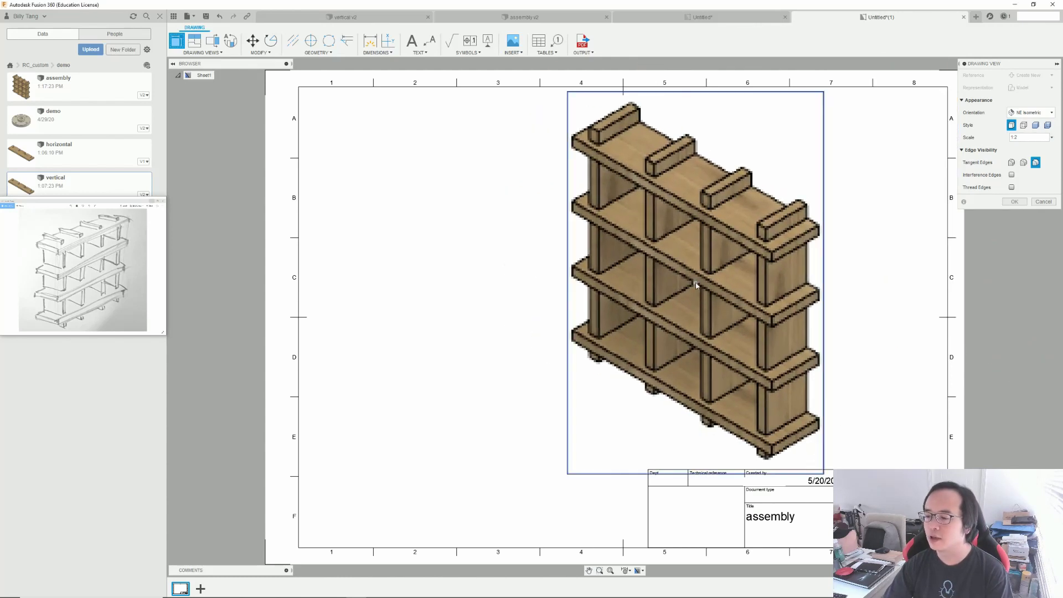
{"action": "left_click", "coordinate": [713, 242]}
{"action": "key", "text": "Return"}
{"action": "left_click", "coordinate": [475, 262]}
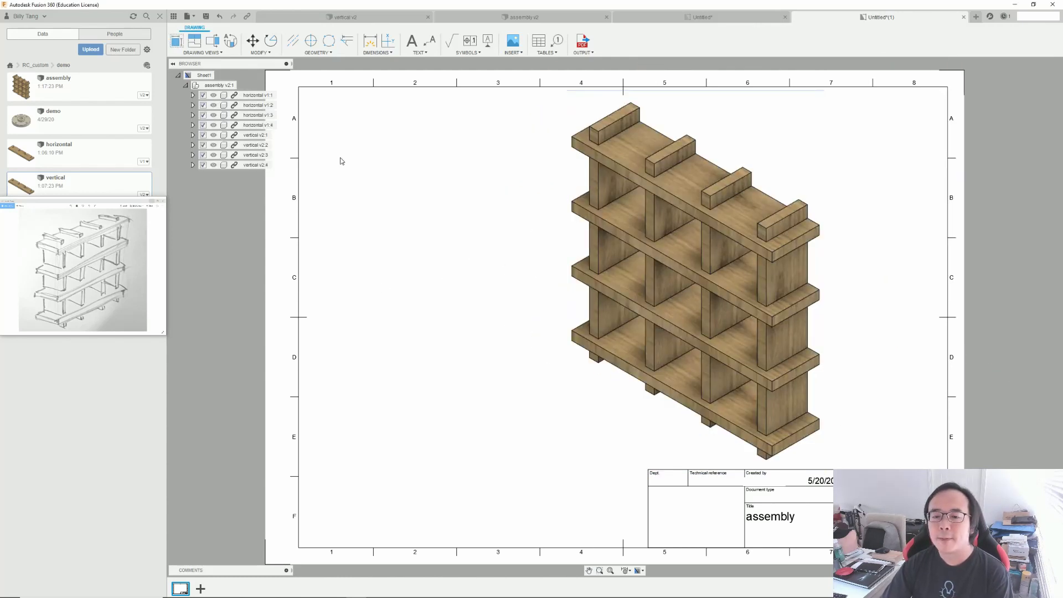
Add a parts list at the sheet's top-left without the Description column
{"action": "left_click", "coordinate": [541, 53]}
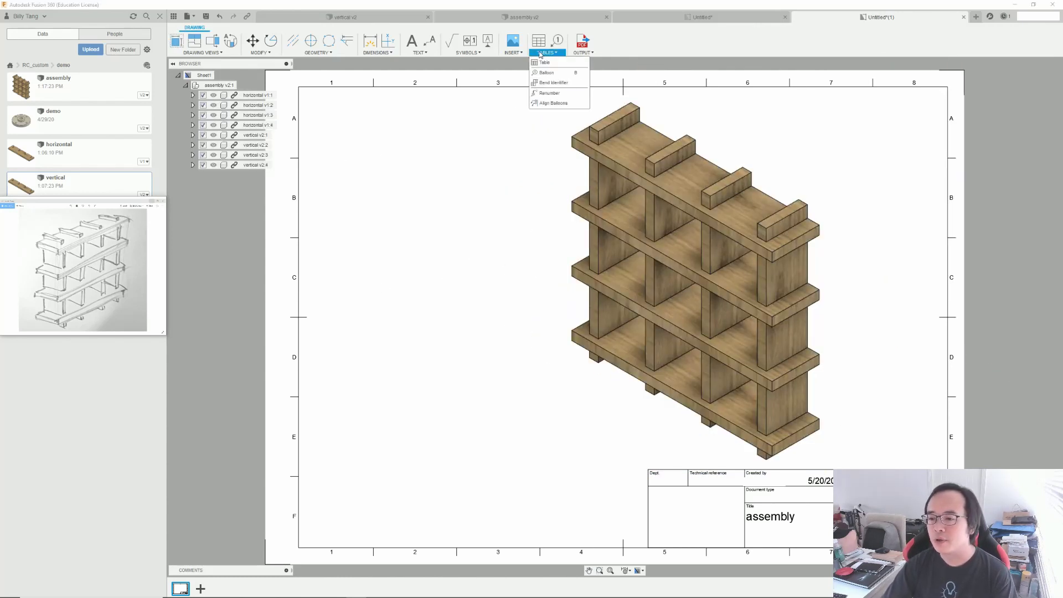
{"action": "left_click", "coordinate": [542, 66]}
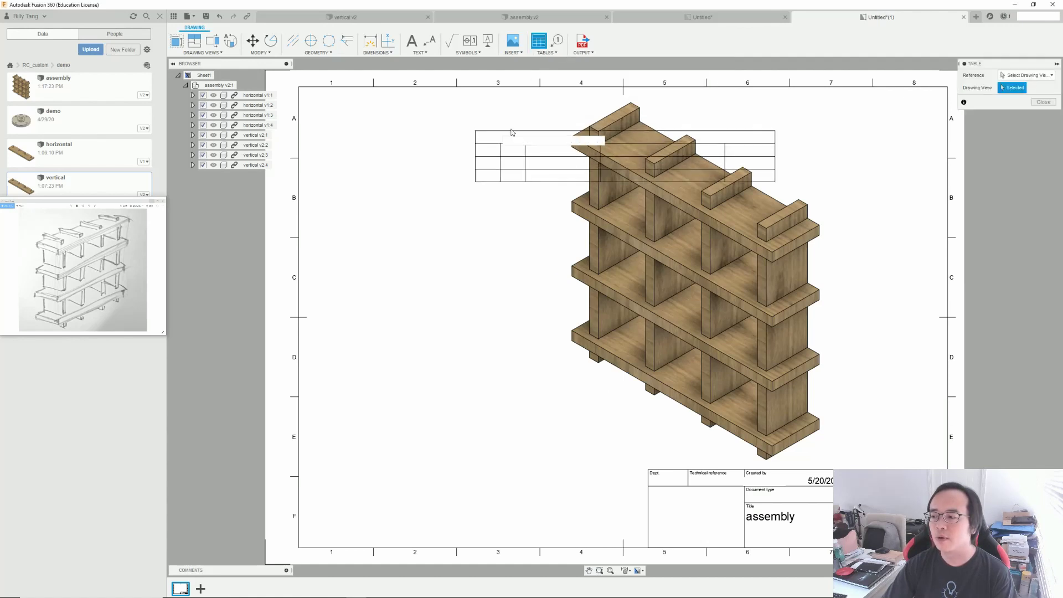
{"action": "left_click", "coordinate": [572, 103]}
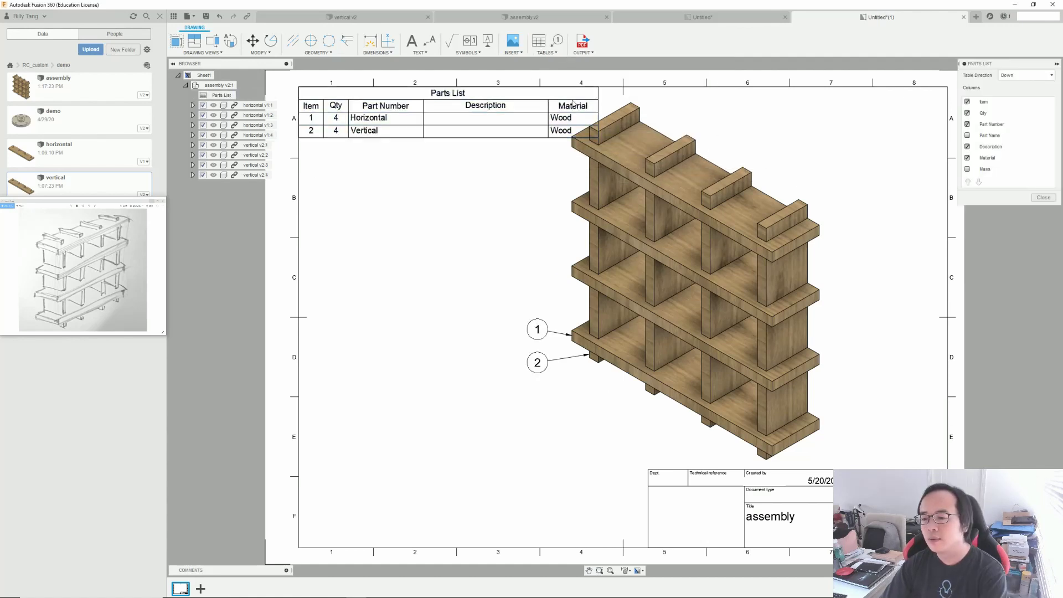
{"action": "left_click", "coordinate": [967, 146]}
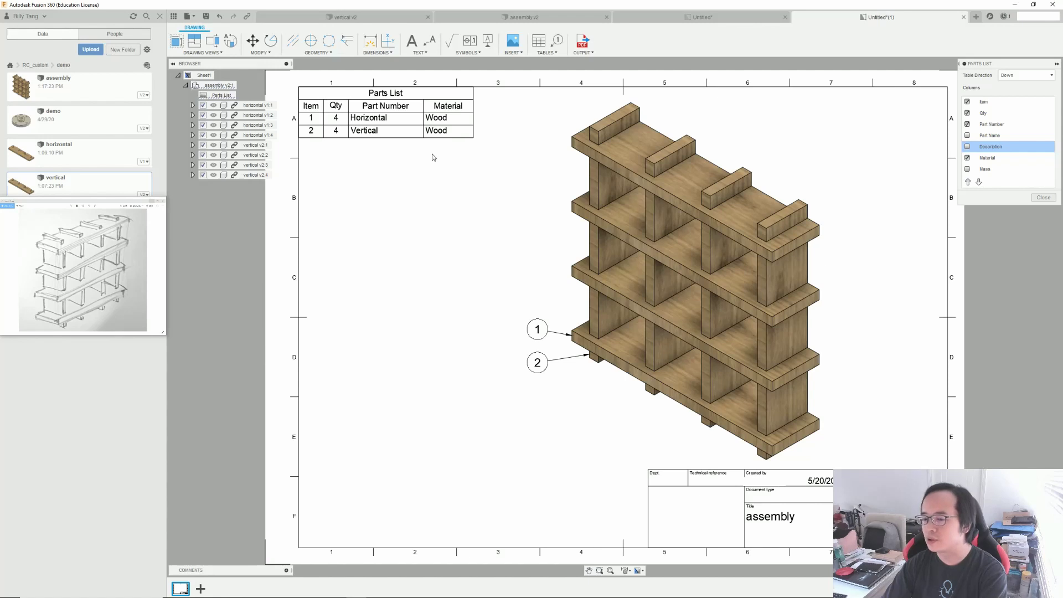
{"action": "left_click", "coordinate": [1043, 197]}
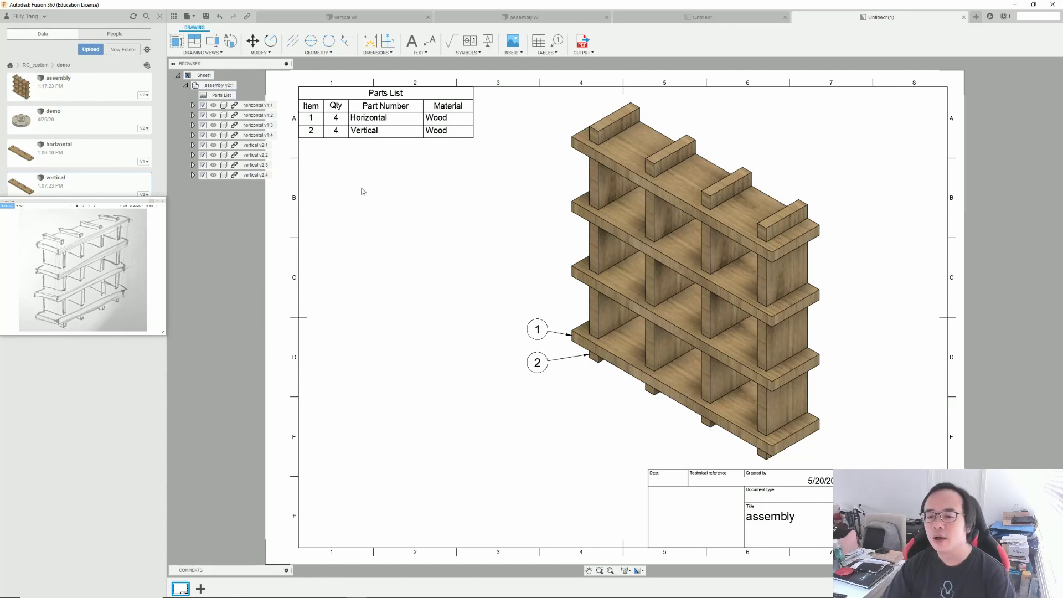
Spread balloons 1 and 2 apart, keeping balloon 2's leader on the board
{"action": "left_click", "coordinate": [537, 329]}
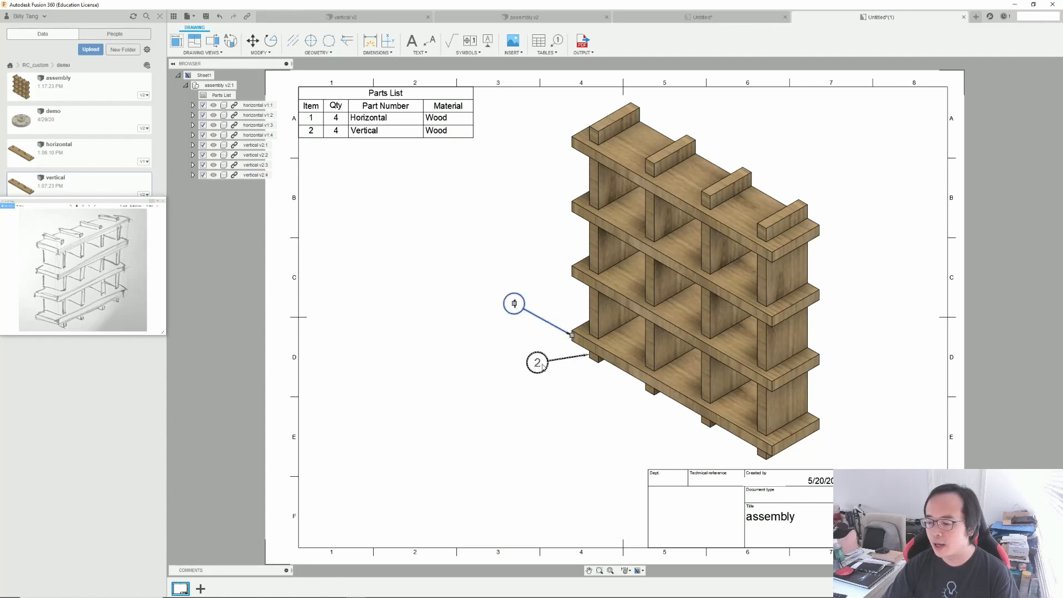
{"action": "left_click", "coordinate": [527, 397]}
{"action": "left_click", "coordinate": [589, 355]}
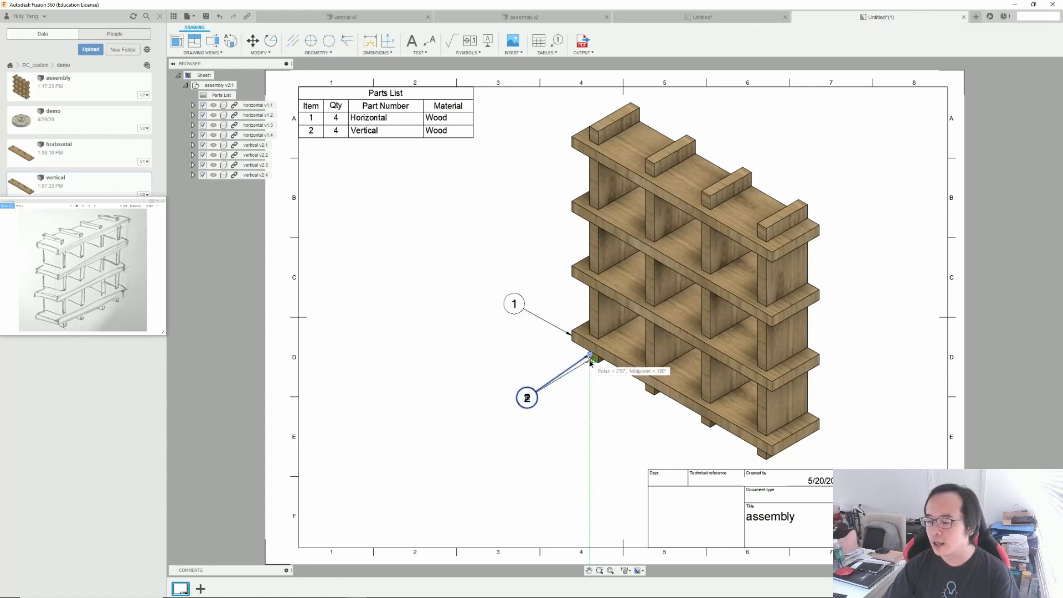
{"action": "left_click", "coordinate": [590, 359]}
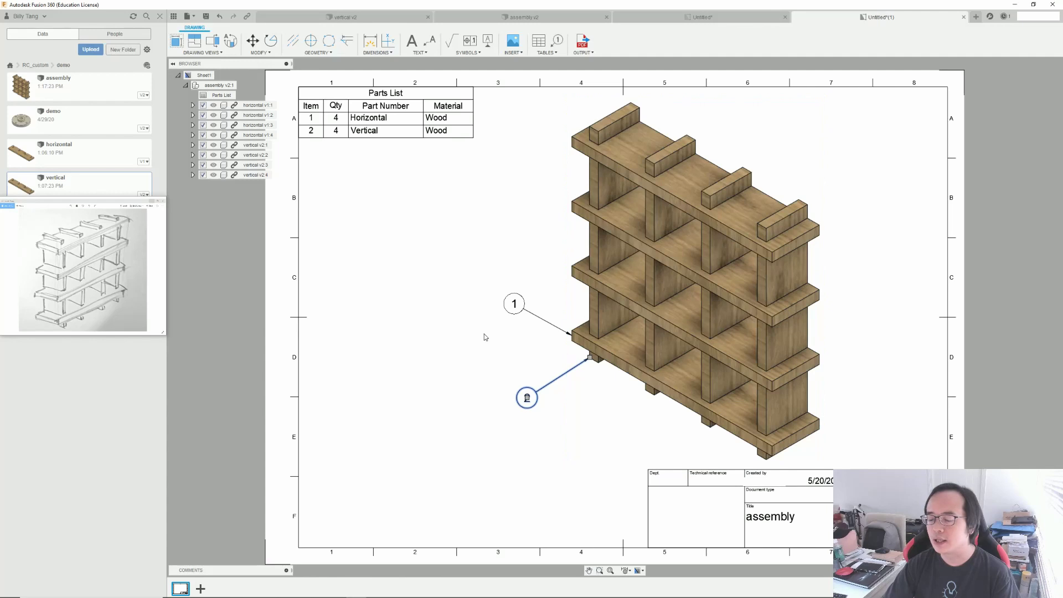
Add balloon 1 beside the third, second and top shelf edges
{"action": "left_click", "coordinate": [557, 41]}
{"action": "left_click", "coordinate": [570, 269]}
{"action": "left_click", "coordinate": [513, 244]}
{"action": "left_click", "coordinate": [572, 201]}
{"action": "left_click", "coordinate": [511, 183]}
{"action": "left_click", "coordinate": [571, 138]}
{"action": "left_click", "coordinate": [512, 127]}
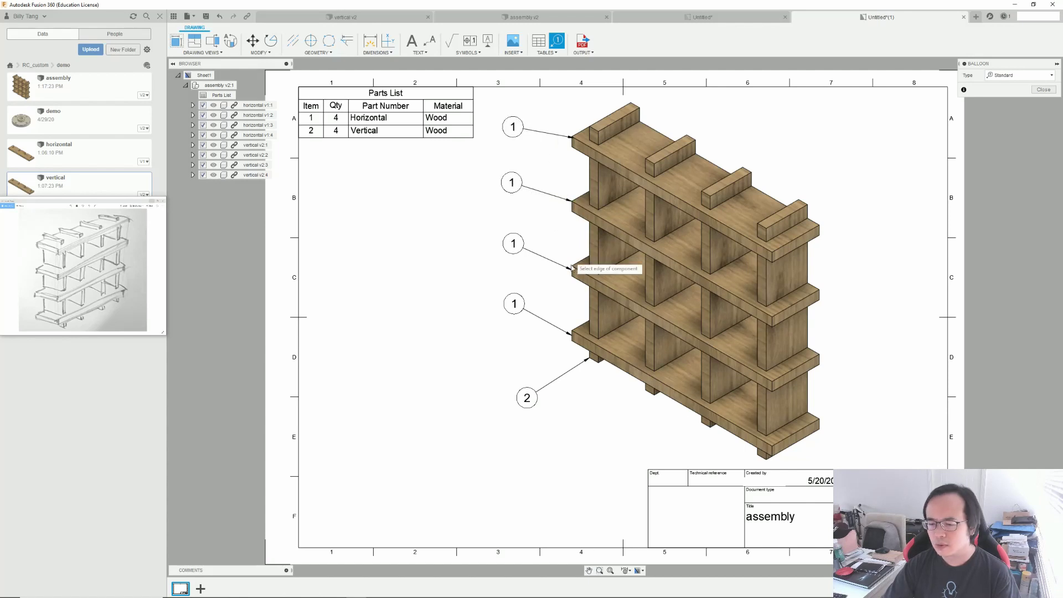
Add balloon 2 labels to several vertical boards
{"action": "left_click", "coordinate": [655, 394]}
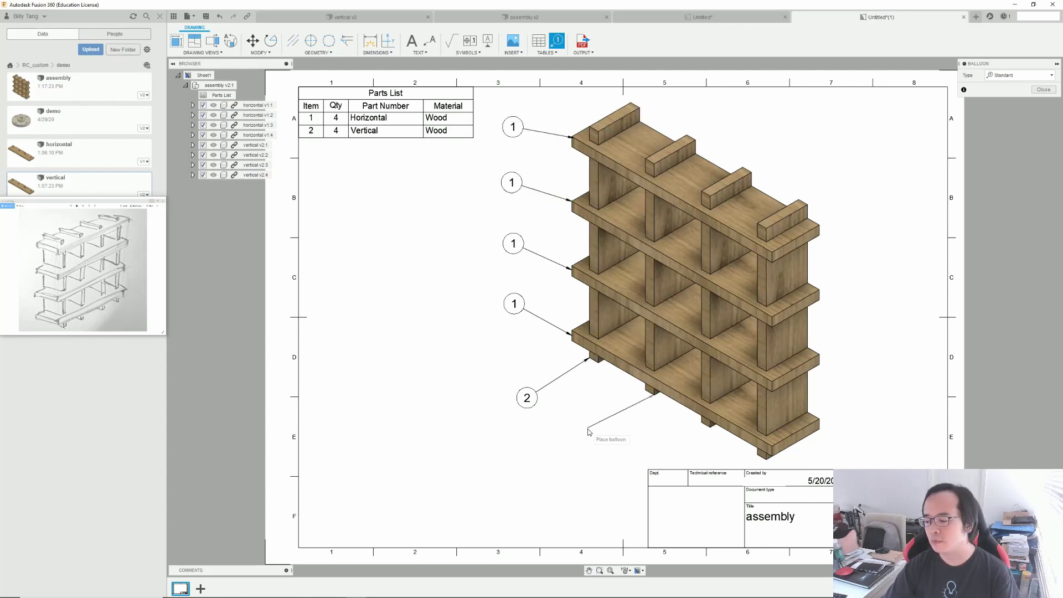
{"action": "left_click", "coordinate": [747, 167]}
{"action": "left_click", "coordinate": [790, 139]}
{"action": "left_click", "coordinate": [805, 202]}
{"action": "left_click", "coordinate": [852, 166]}
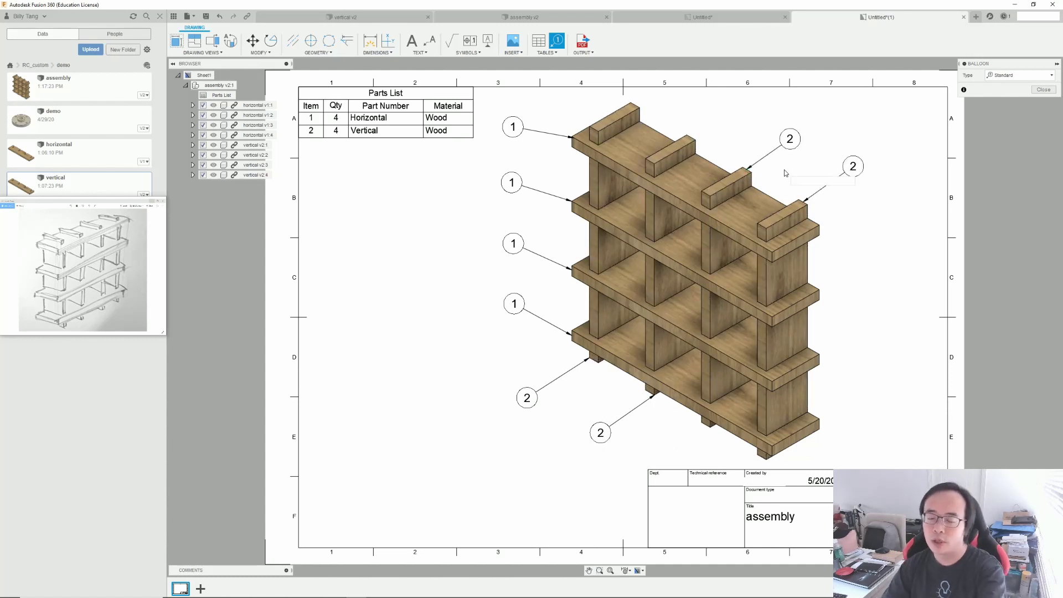